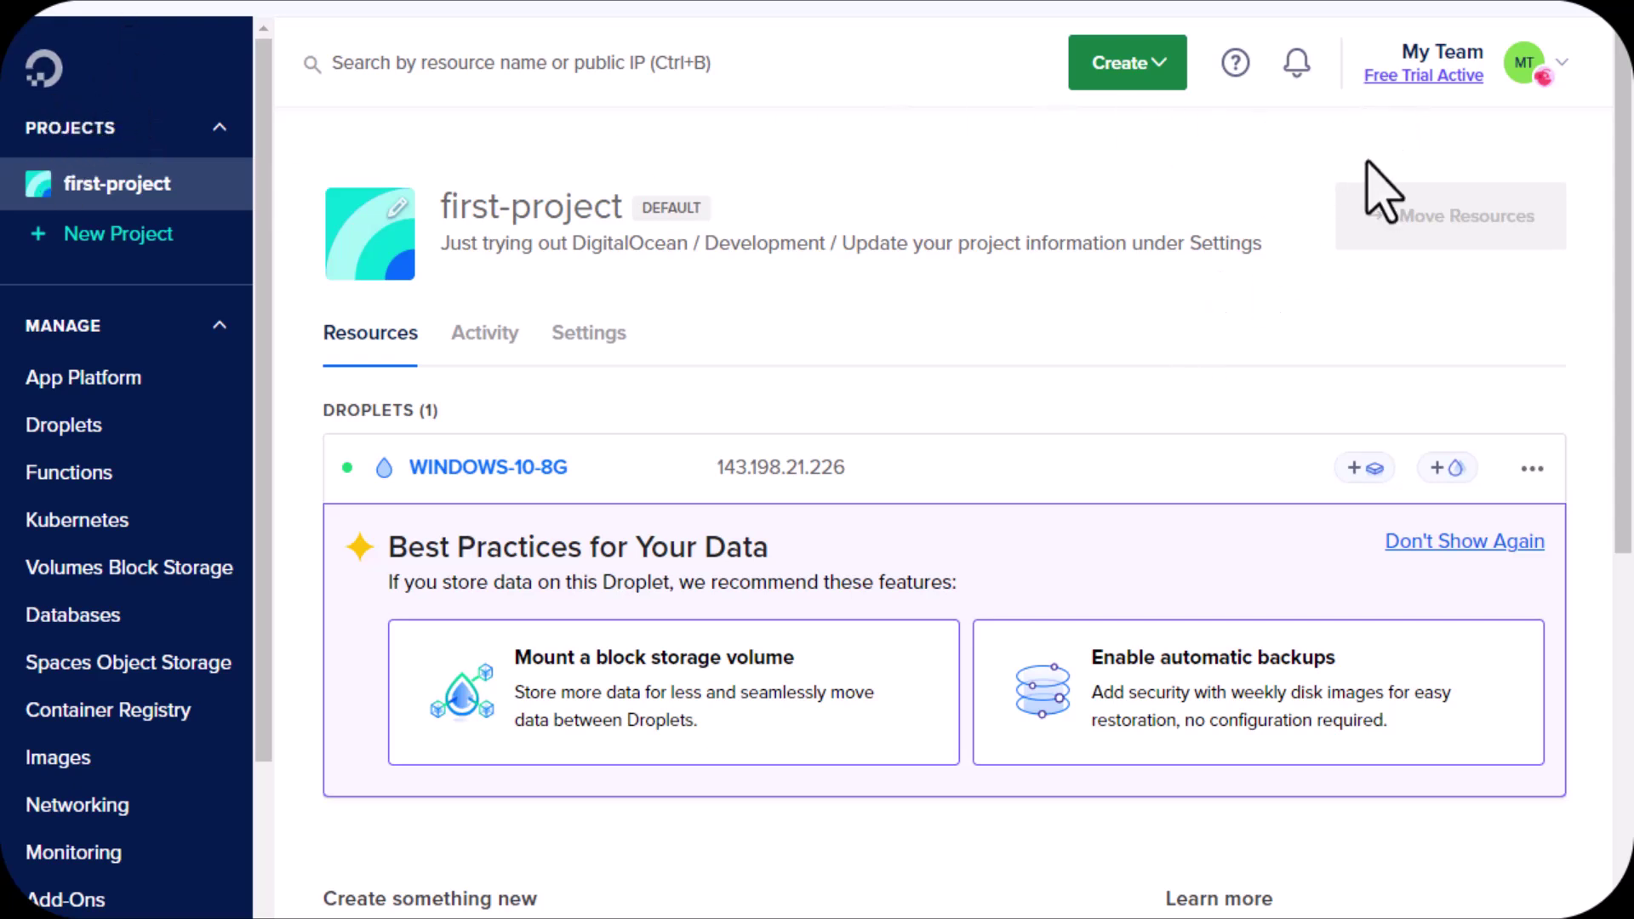
- Check the free trial's remaining credit and expiry, and close the credit summary
click(1397, 81)
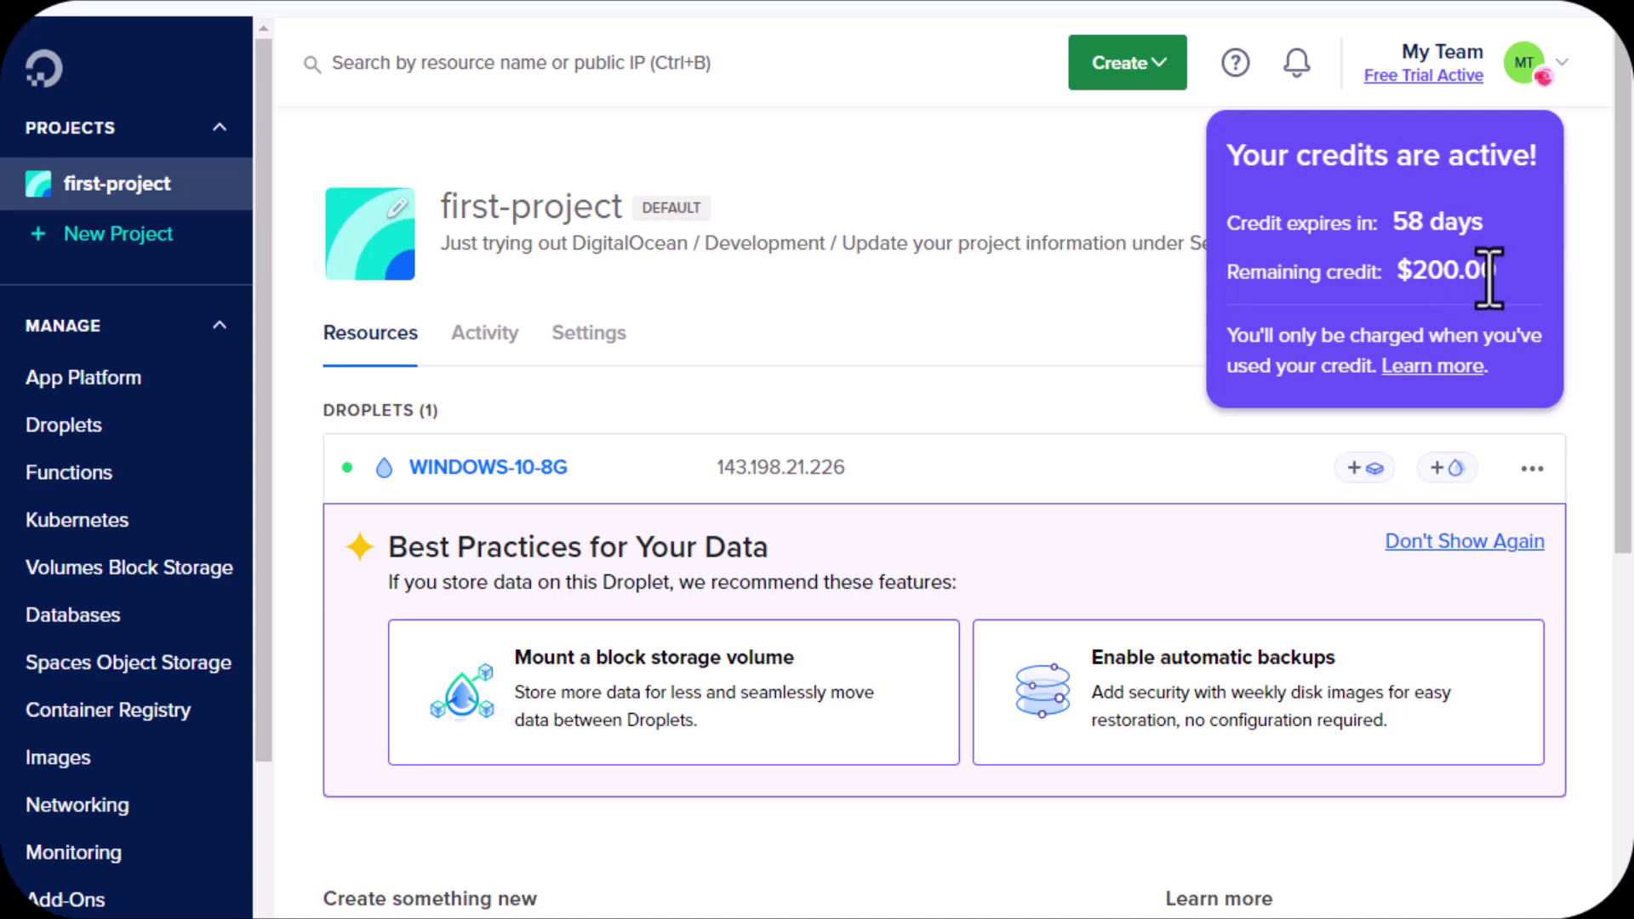
click(821, 208)
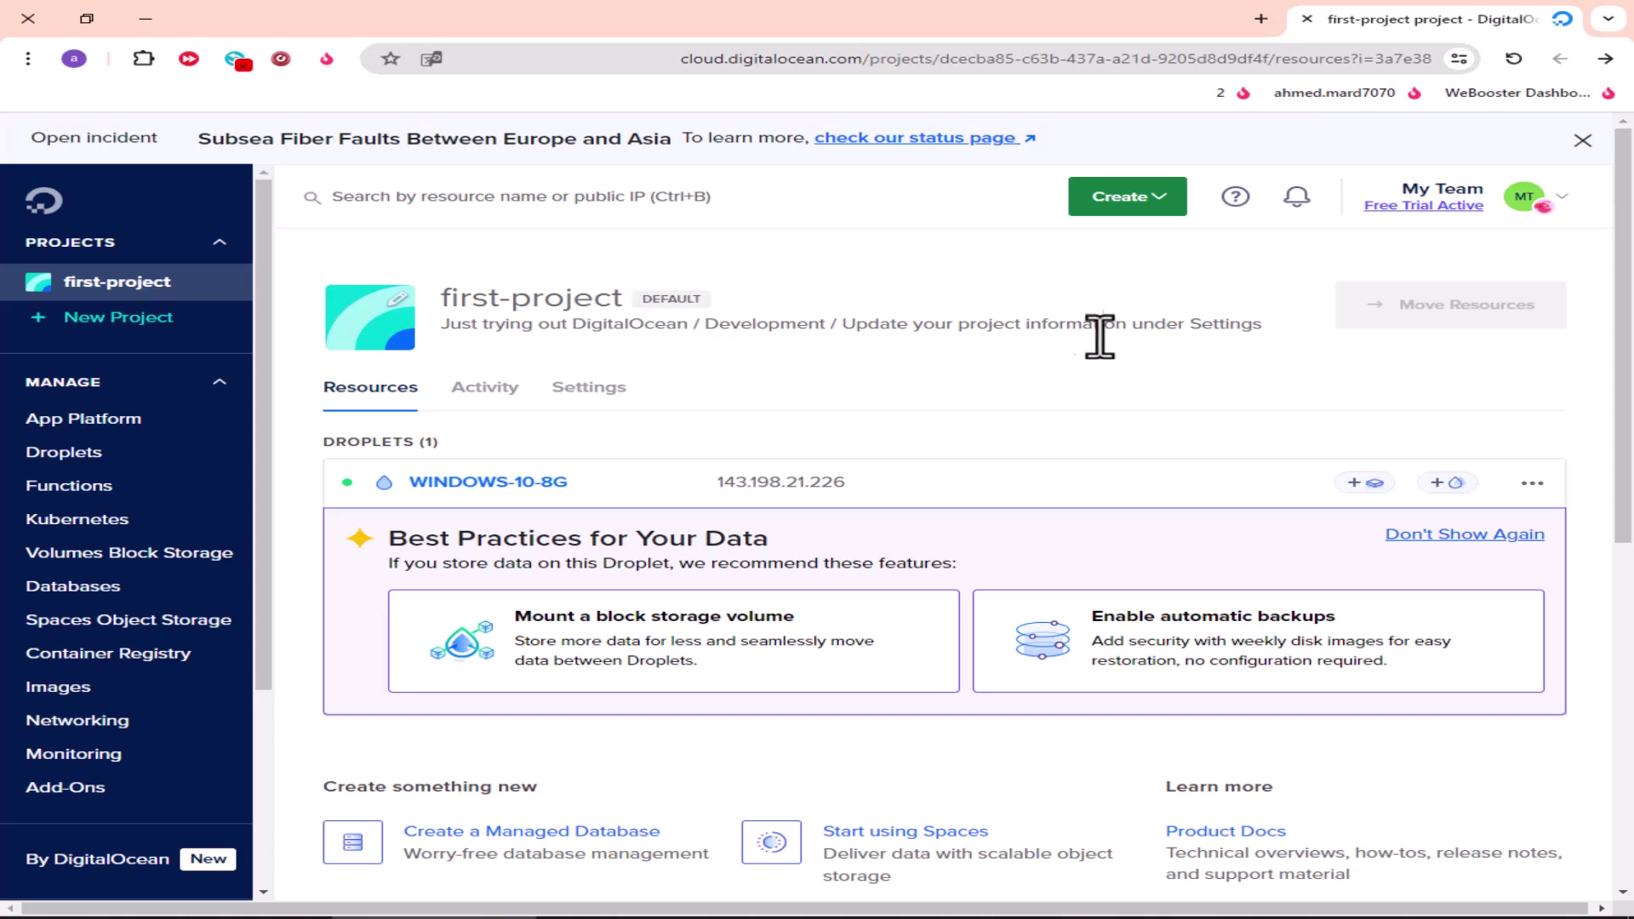
- Create a project named misterbeka with description "beka" and purpose "Just trying out DigitalOcean", skipping the resource move
click(43, 327)
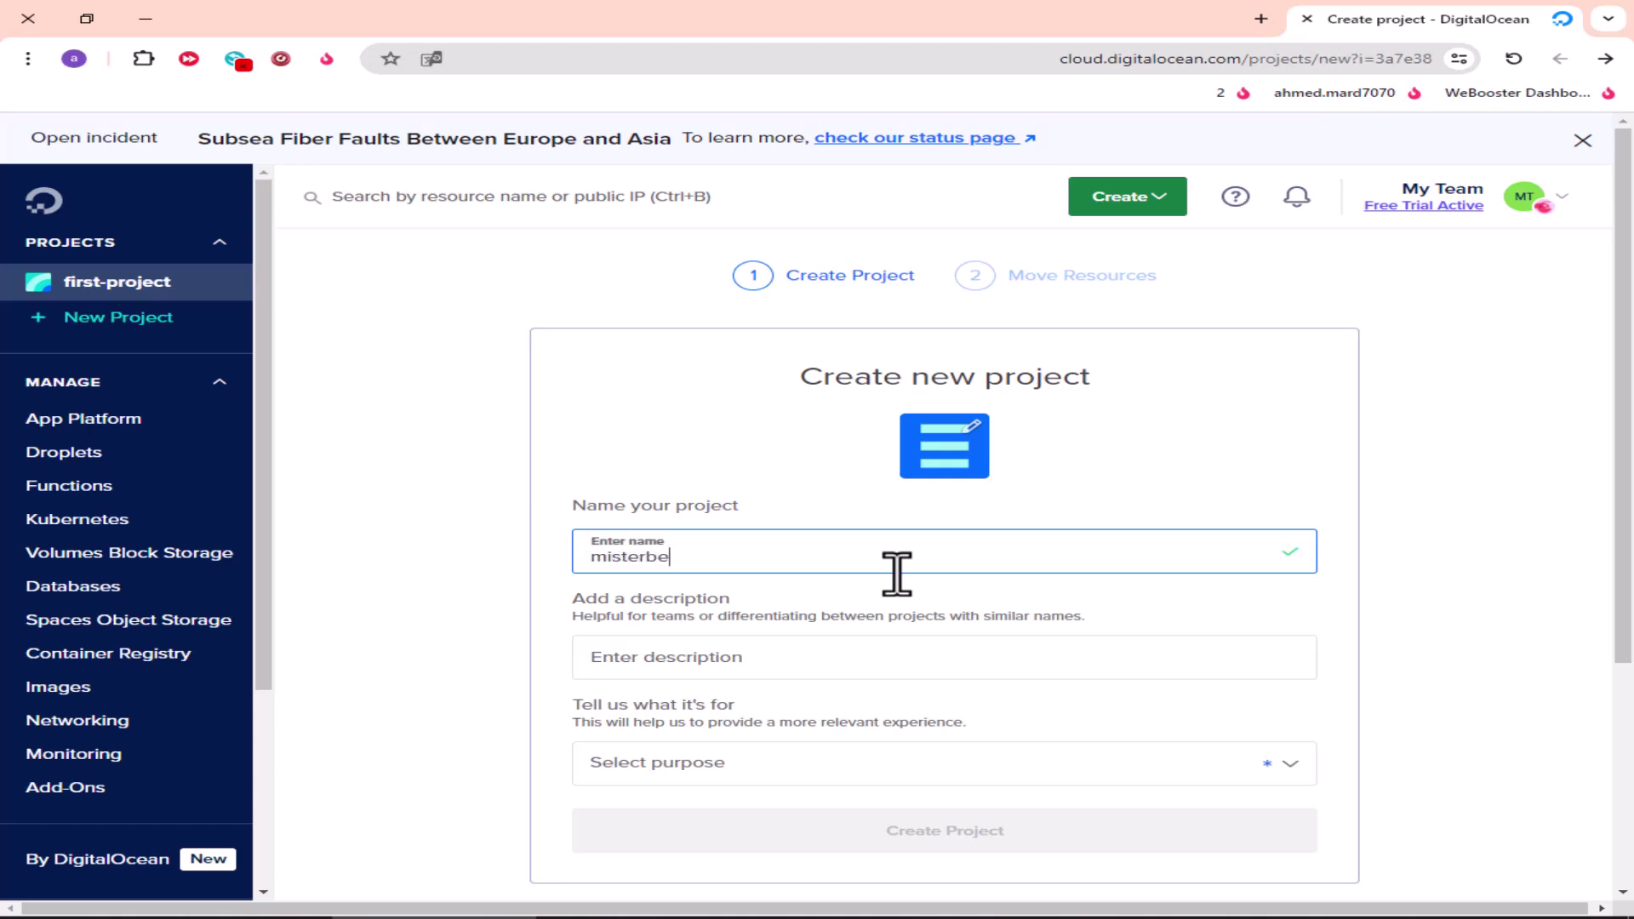
click(843, 677)
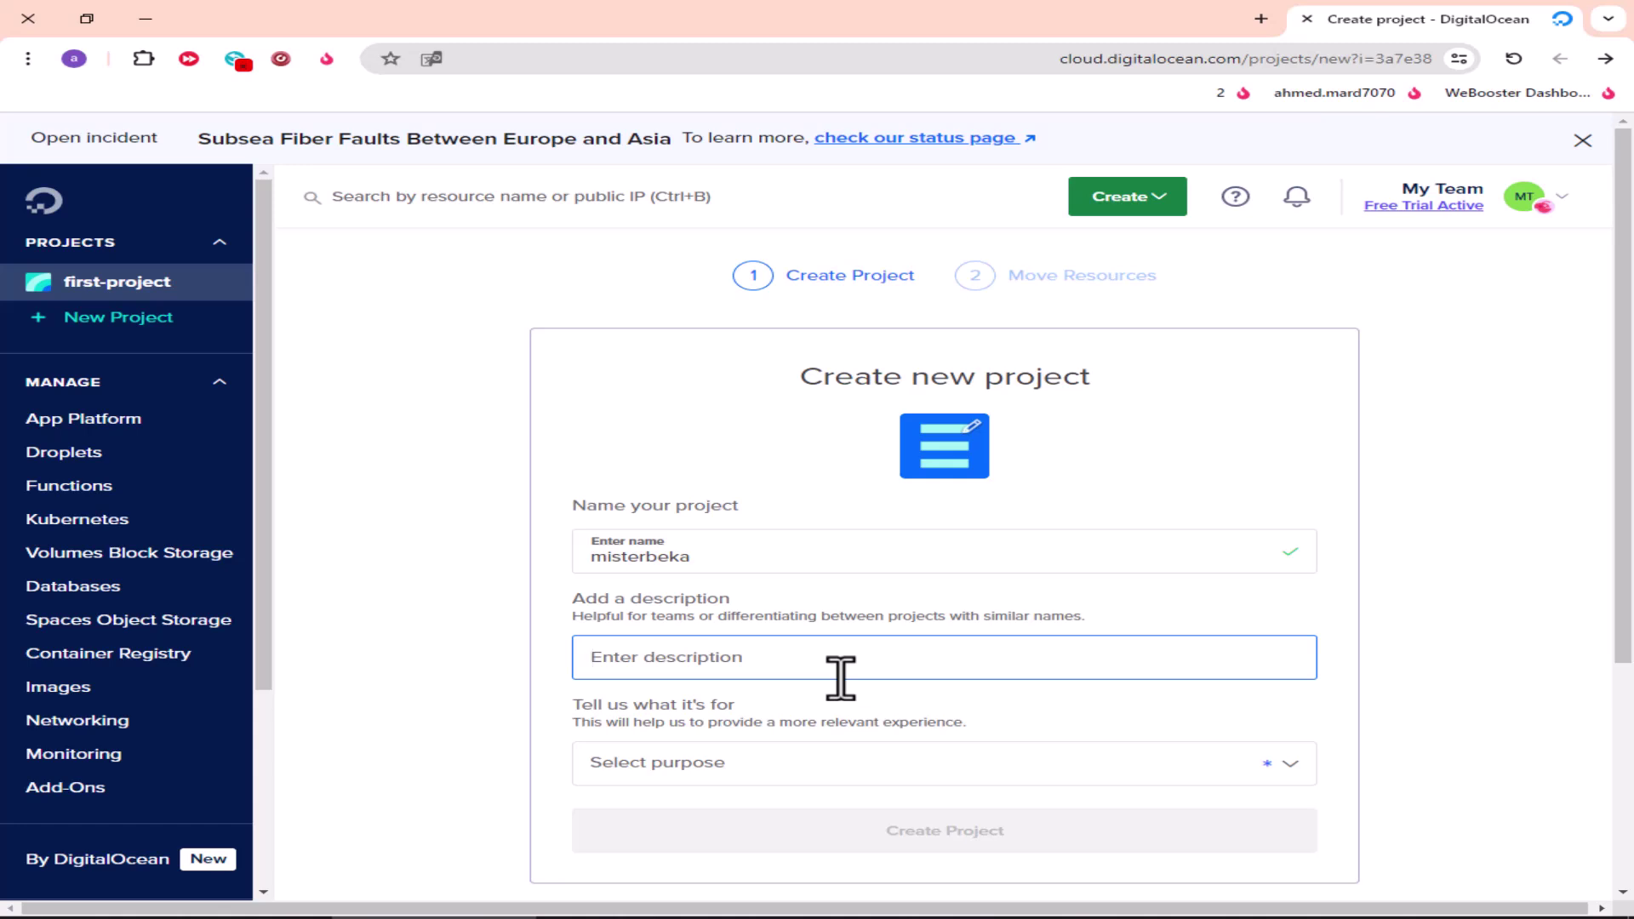
click(739, 770)
click(741, 819)
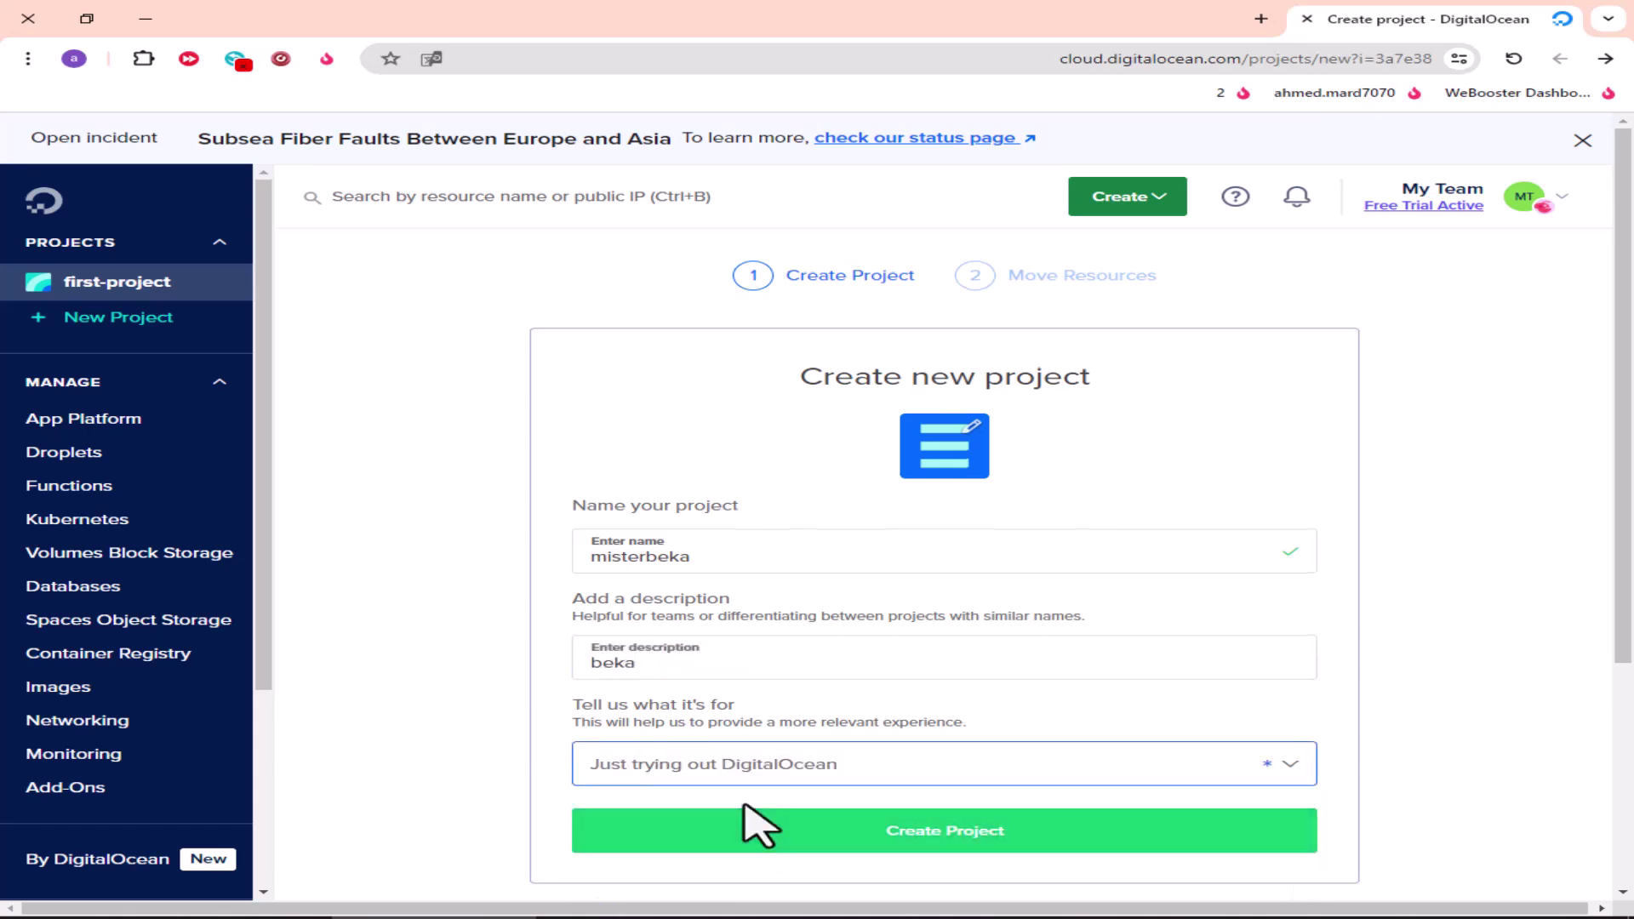
scroll(755, 818, down, 1)
click(909, 770)
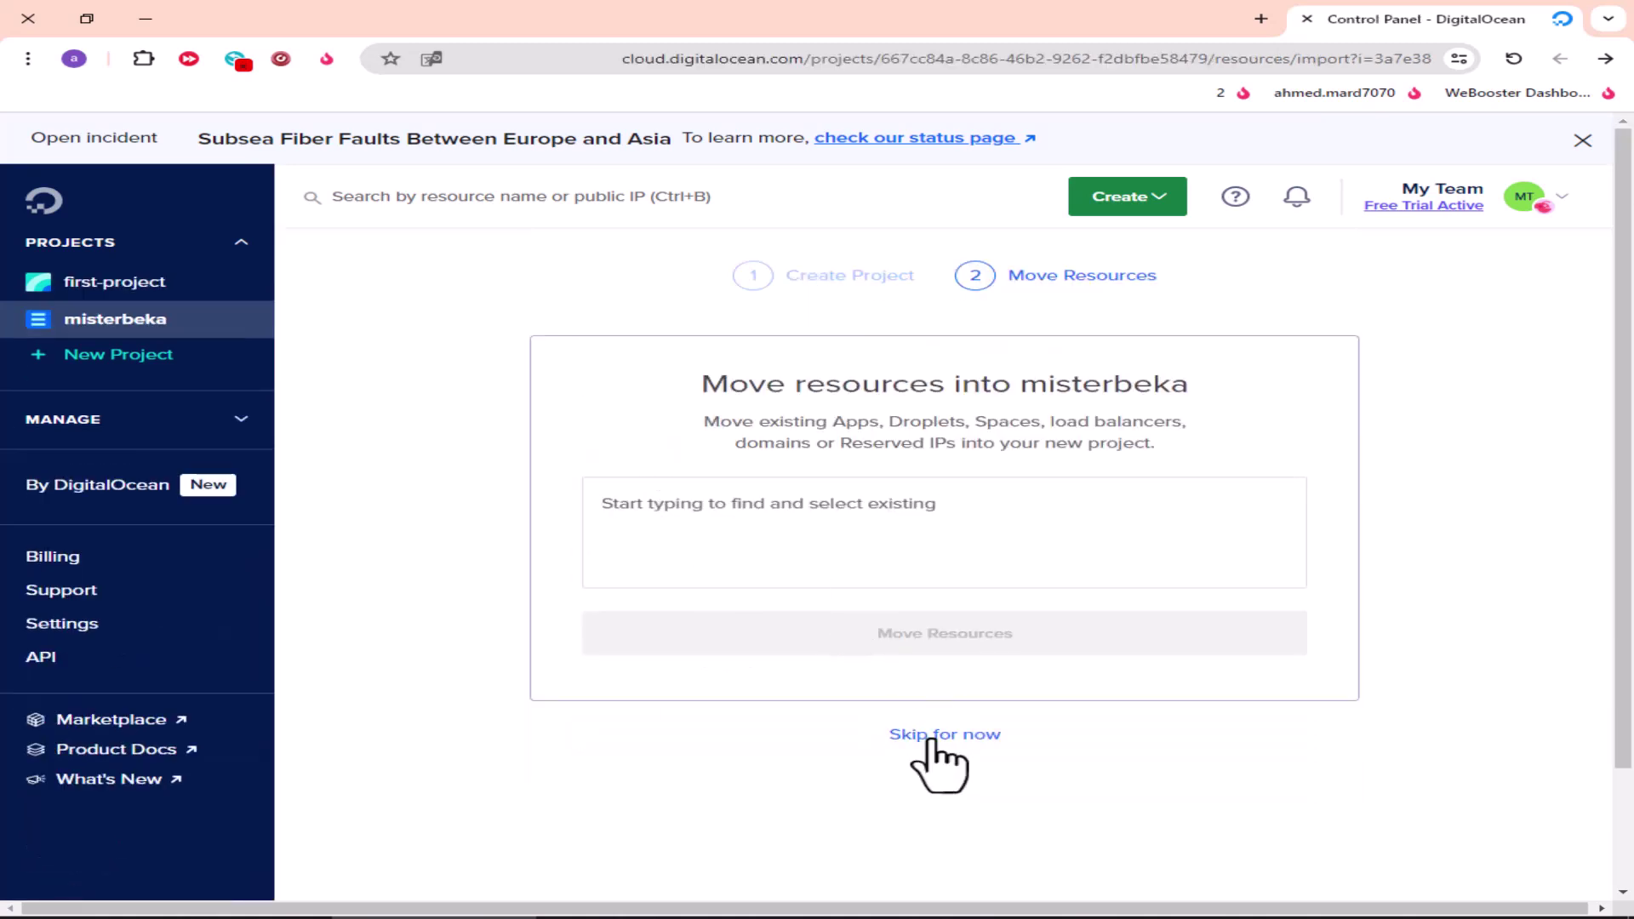
click(936, 737)
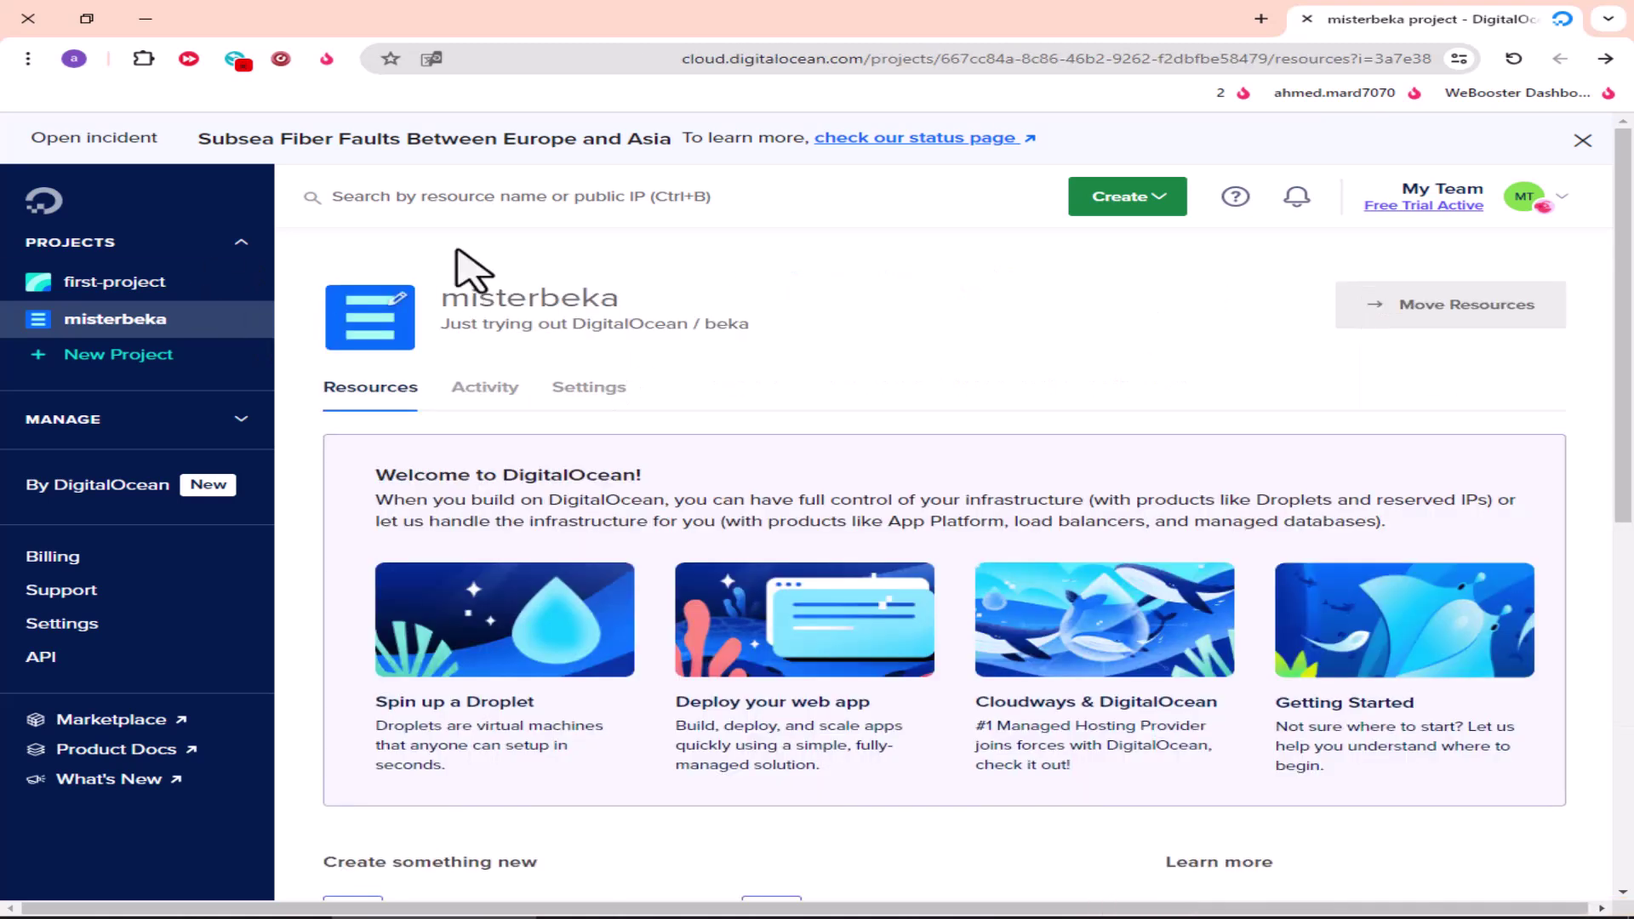
- Start creating a Droplet in the misterbeka project and choose the New York region
click(1115, 202)
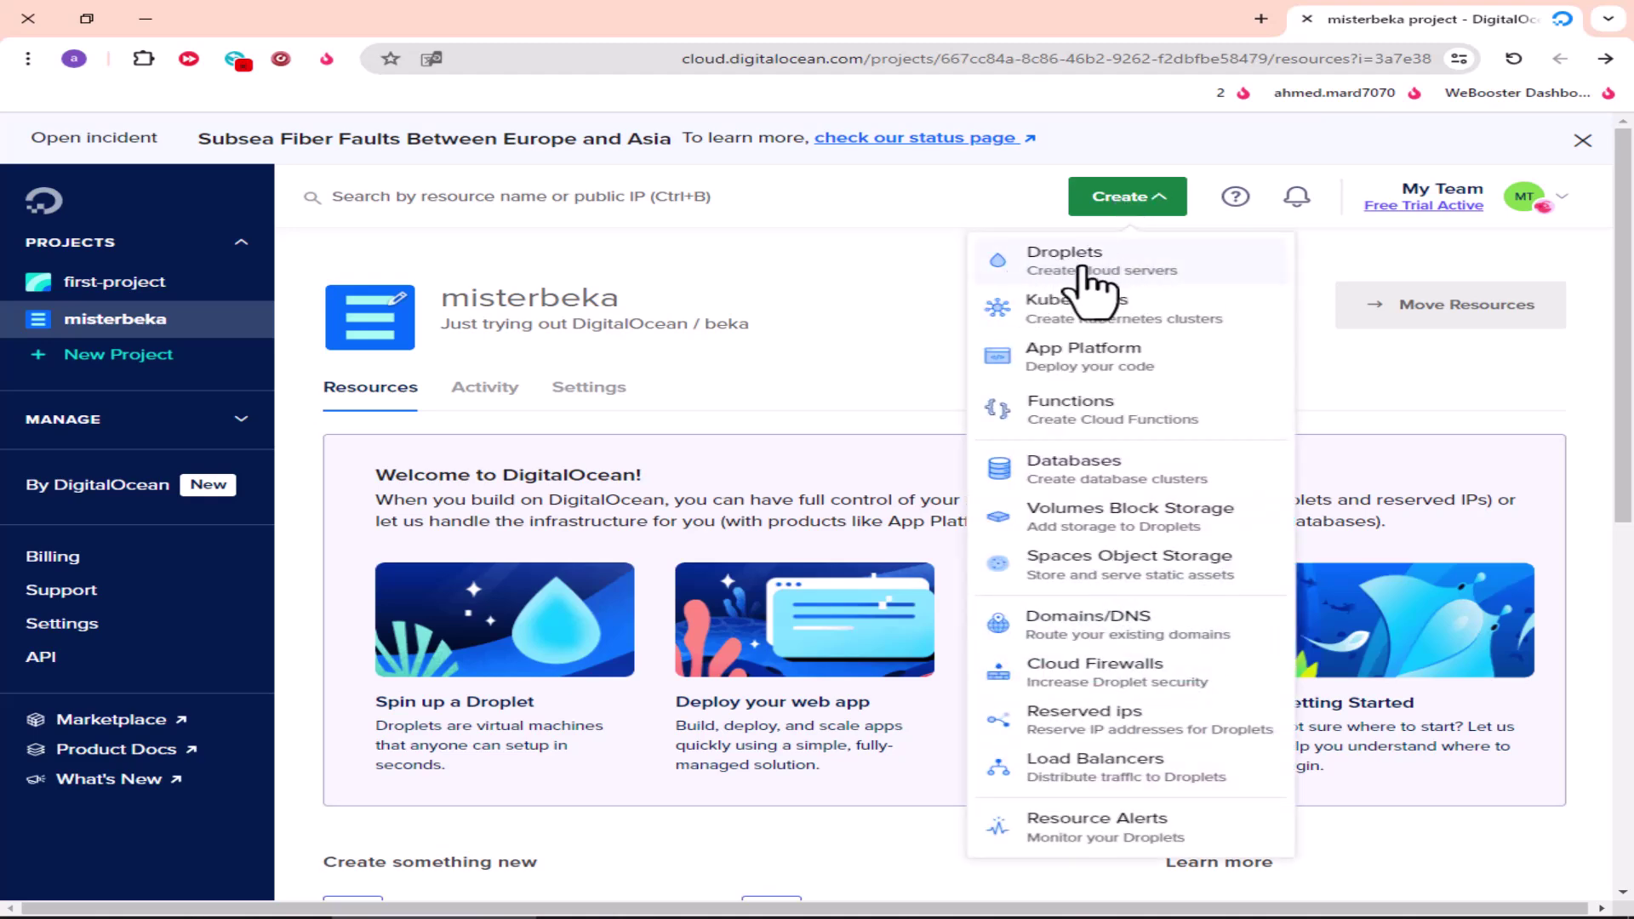
click(1085, 271)
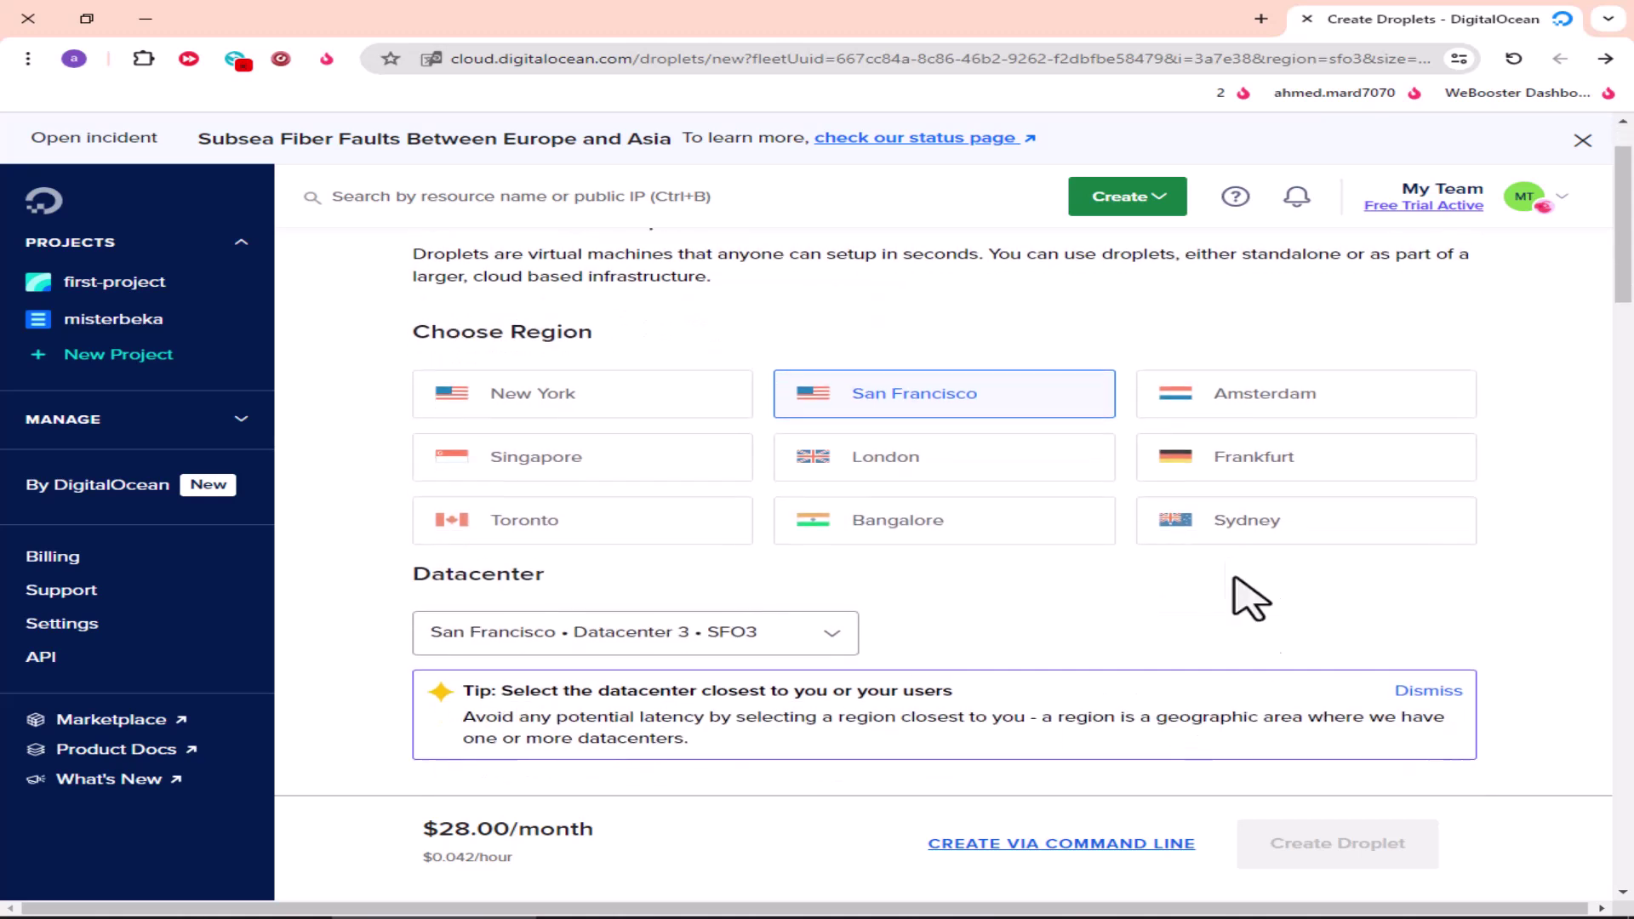
scroll(456, 408, down, 1)
click(455, 408)
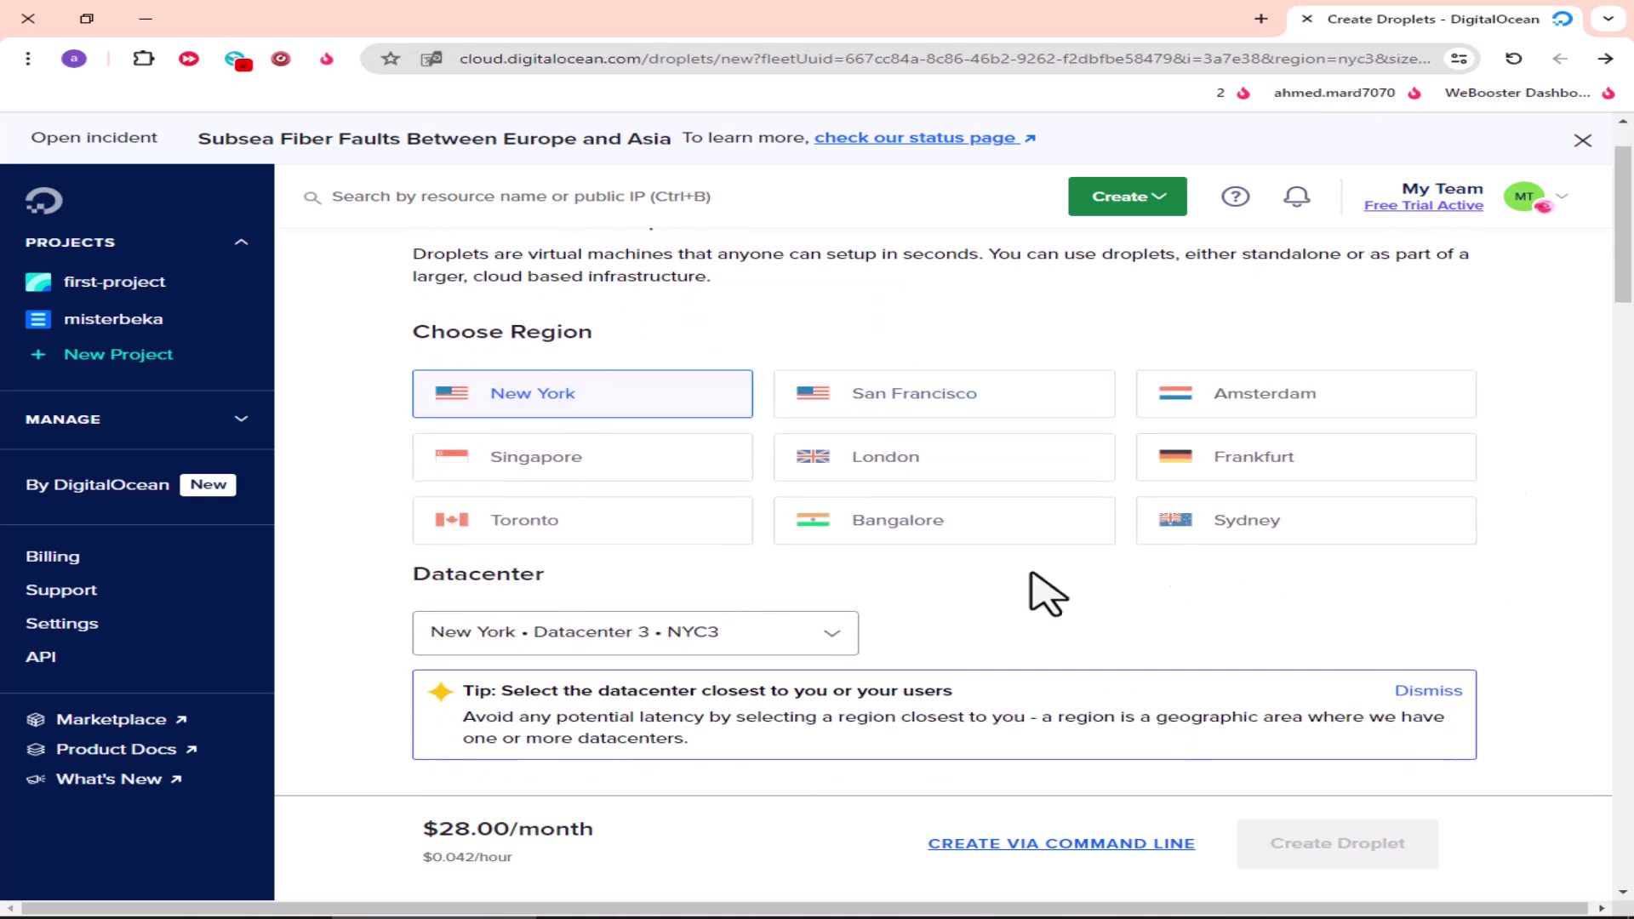
- Set the Droplet's Ubuntu image version to 20.04 (LTS) x64
scroll(966, 630, down, 4)
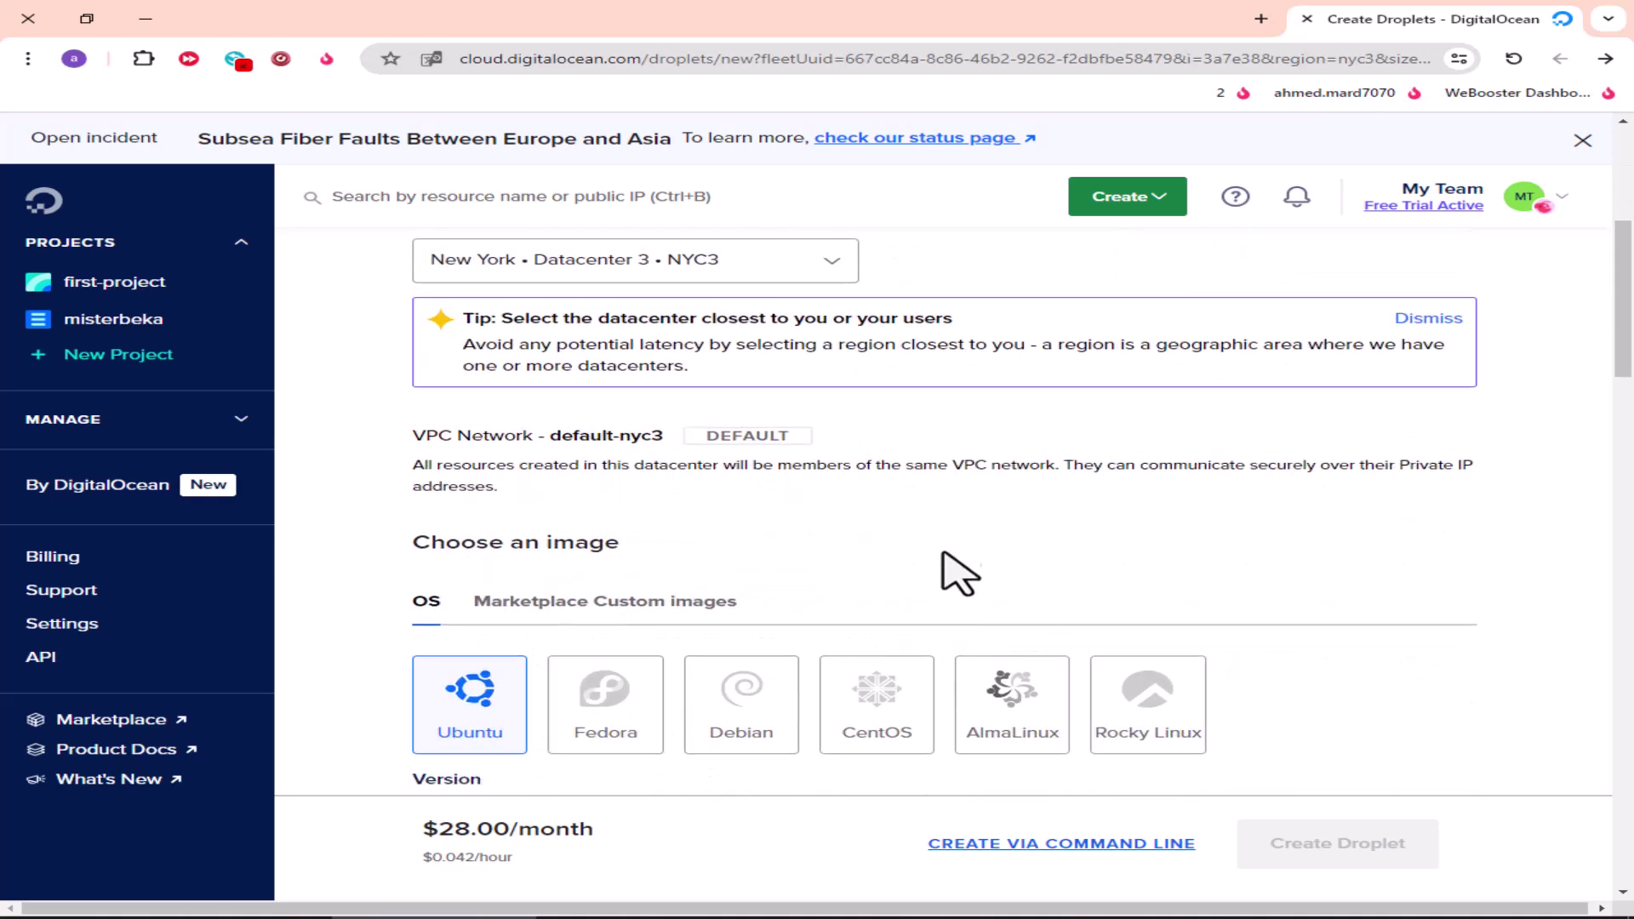
scroll(978, 519, down, 2)
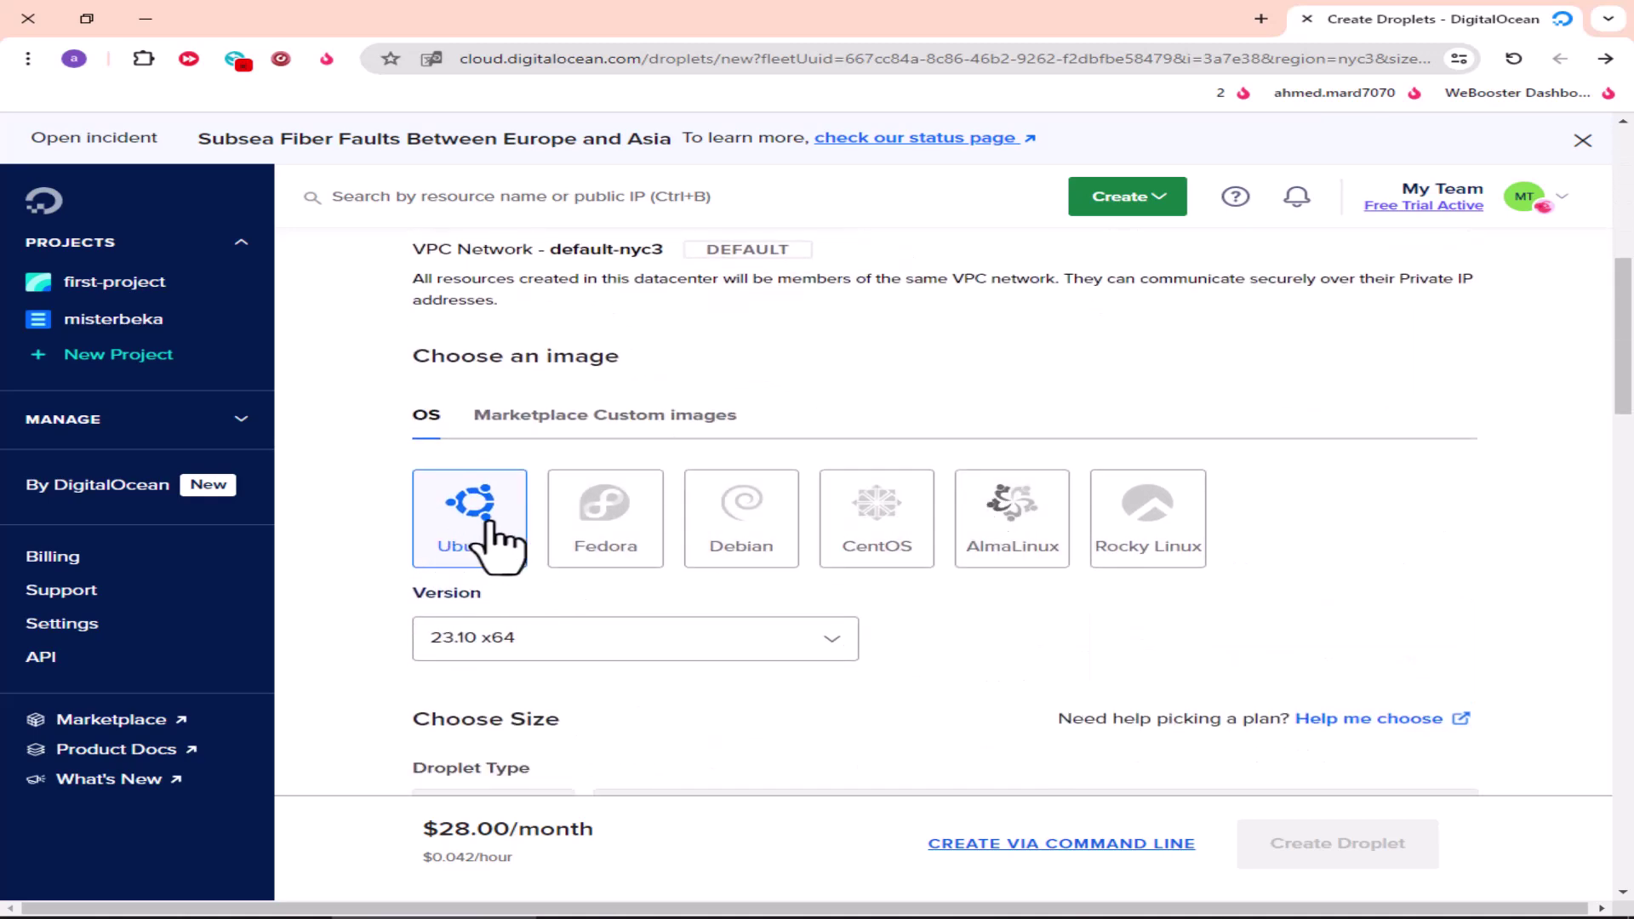
click(614, 649)
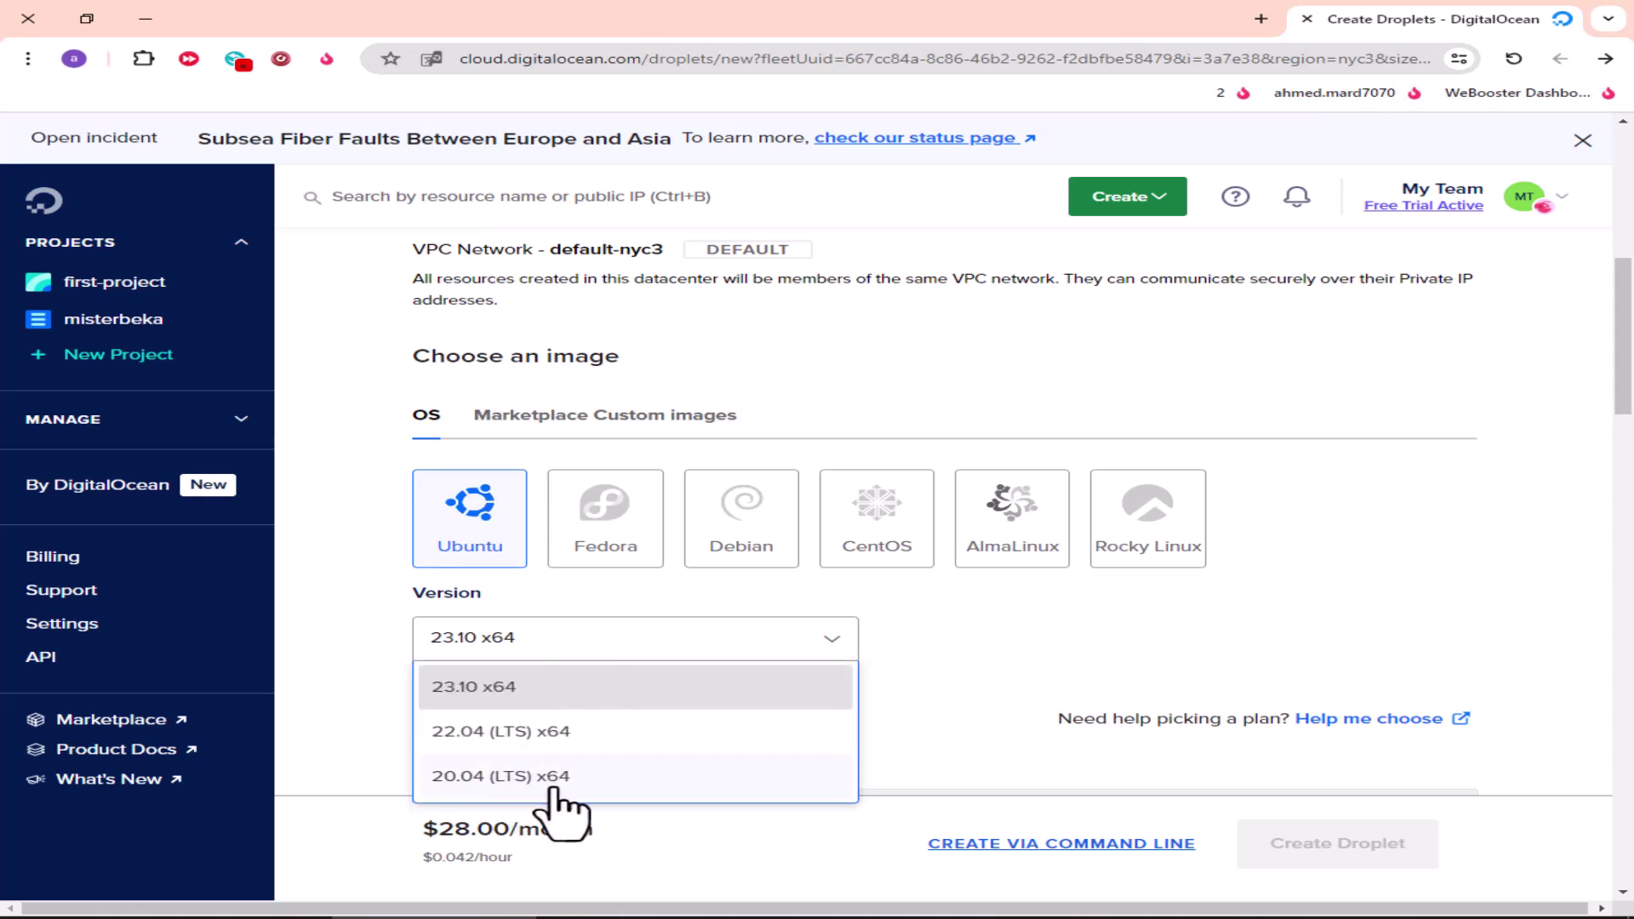
click(531, 787)
- Choose the Premium Intel CPU option and the $64/mo plan with 8 GB, 4 Intel CPUs and 240 GB NVMe SSDs
scroll(601, 748, down, 5)
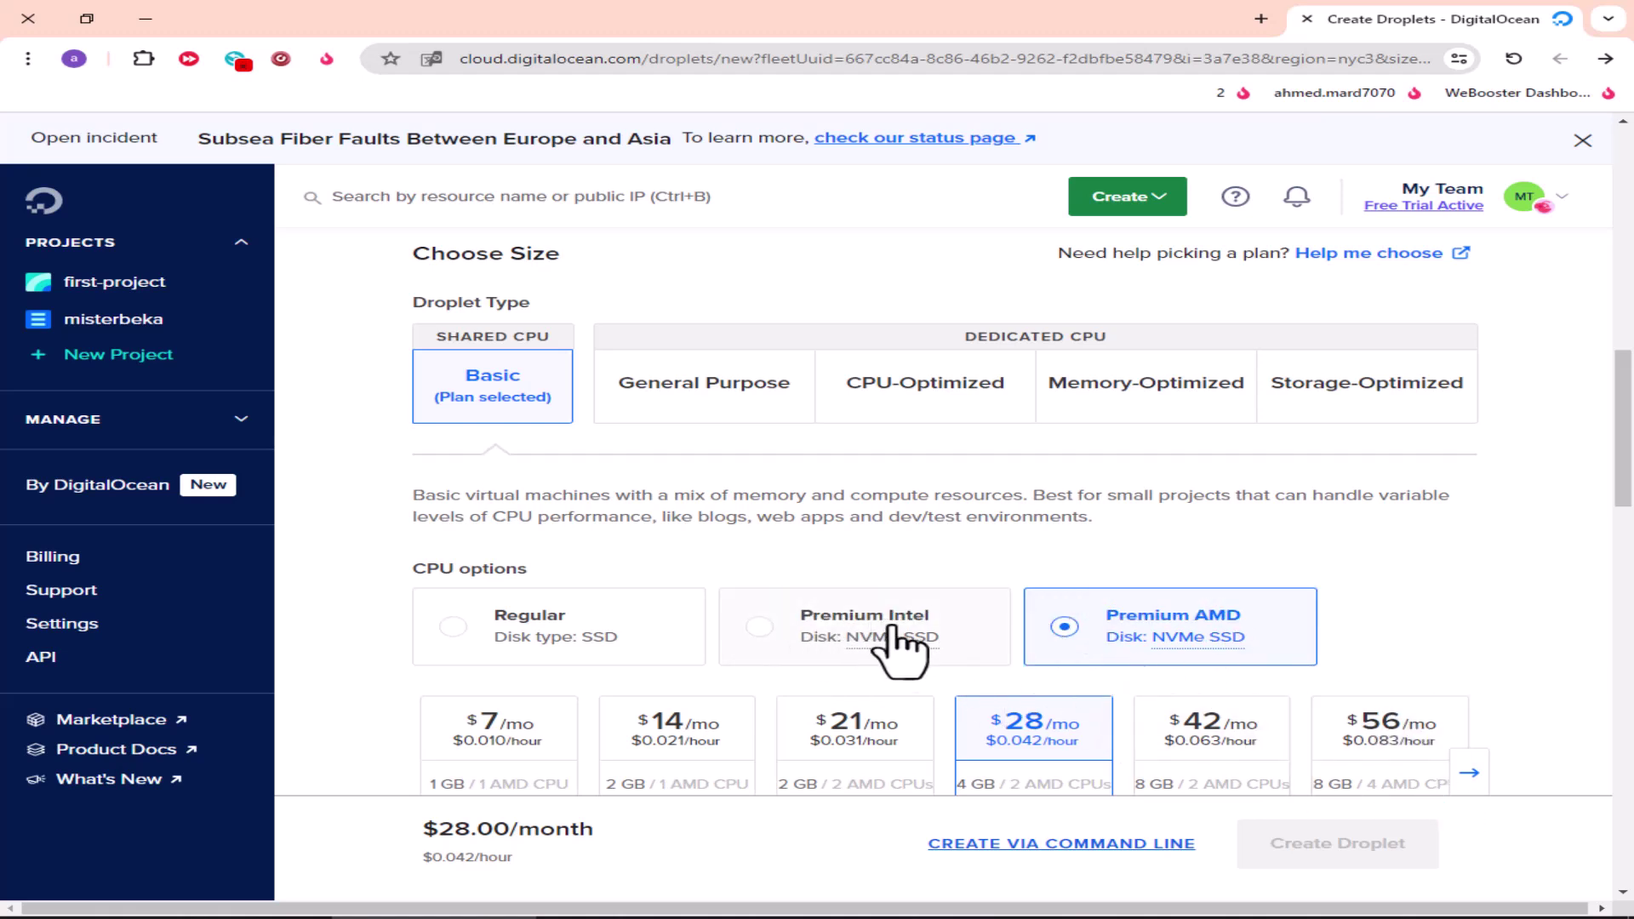
click(874, 649)
scroll(874, 649, down, 2)
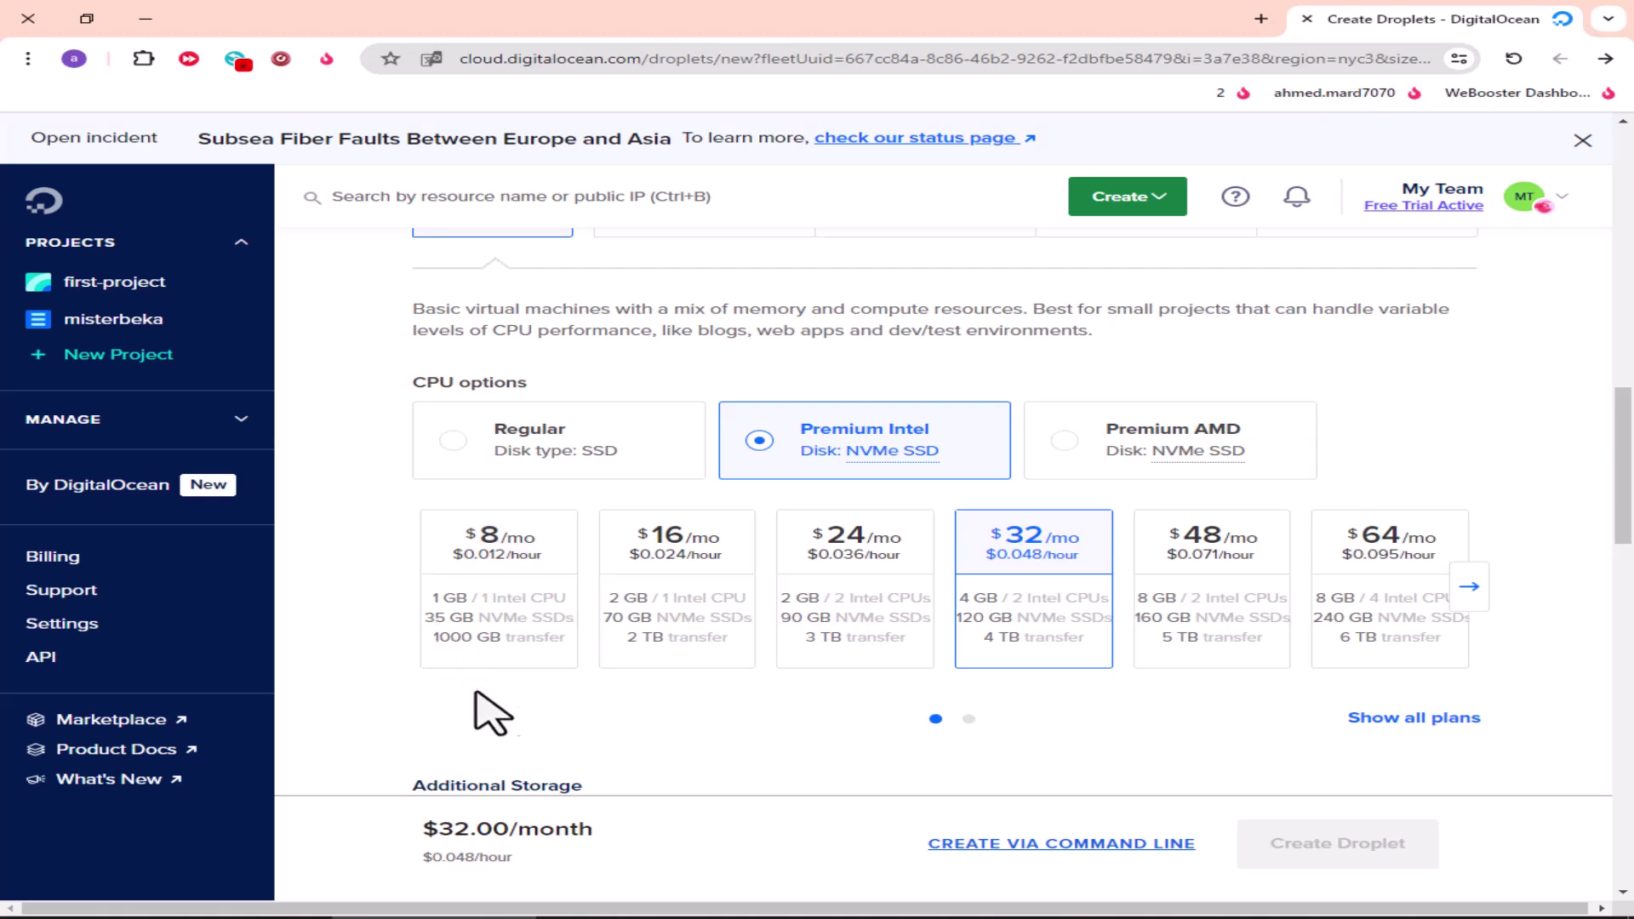
click(1469, 589)
click(846, 565)
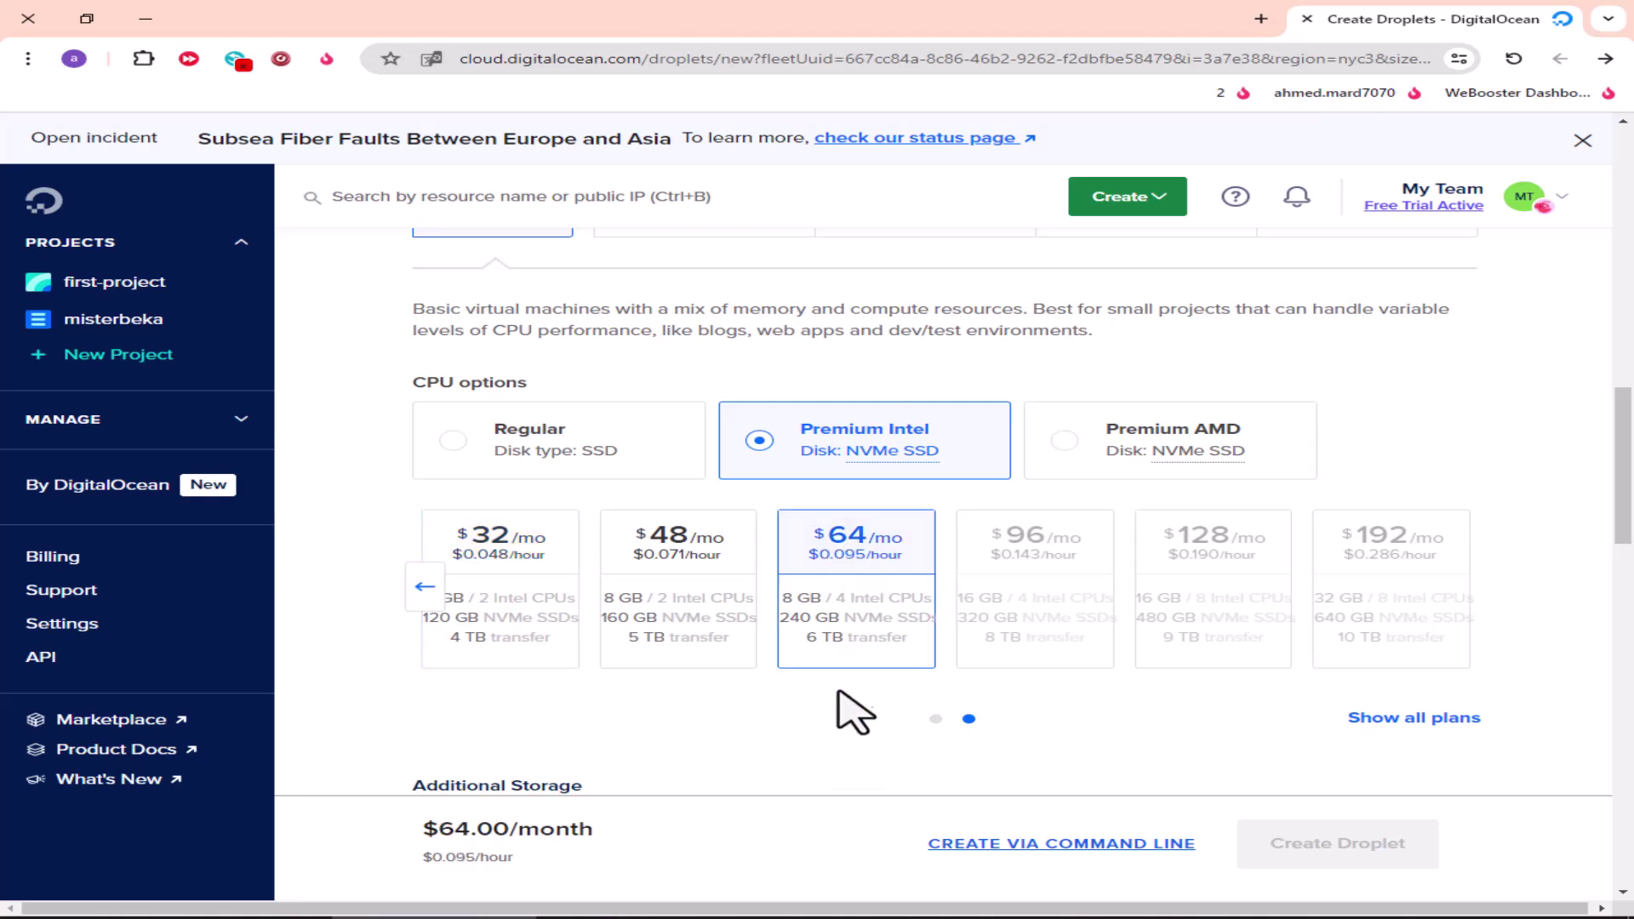
- Paste the root password for the Droplet's password authentication
scroll(774, 742, down, 4)
scroll(766, 723, down, 5)
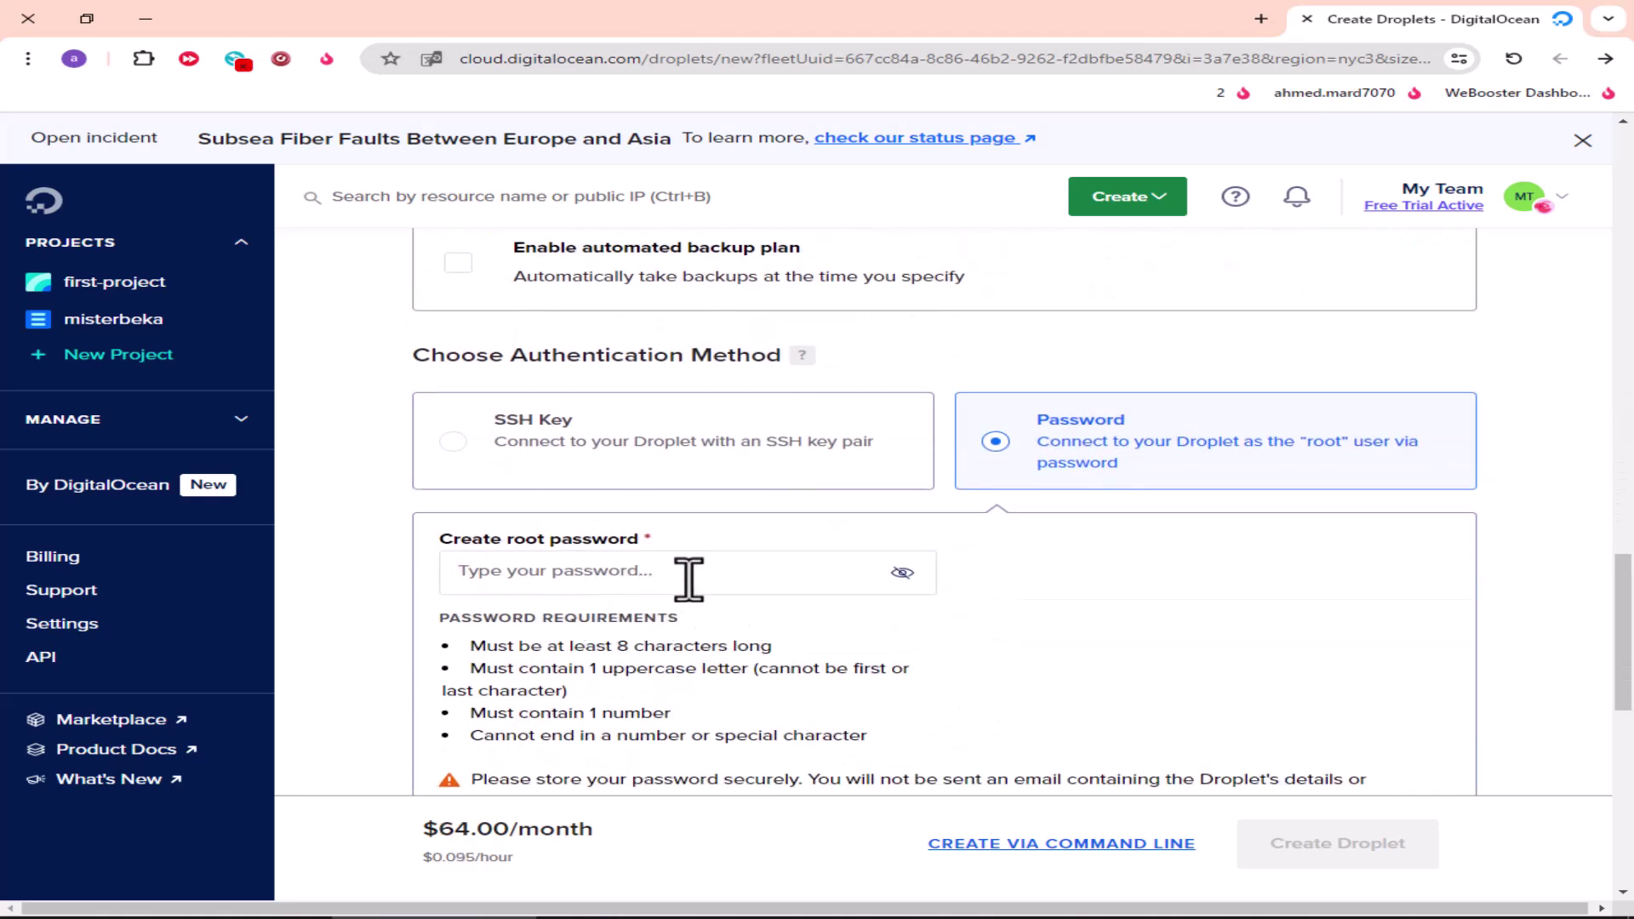
click(629, 581)
key(ctrl+v)
scroll(695, 475, down, 2)
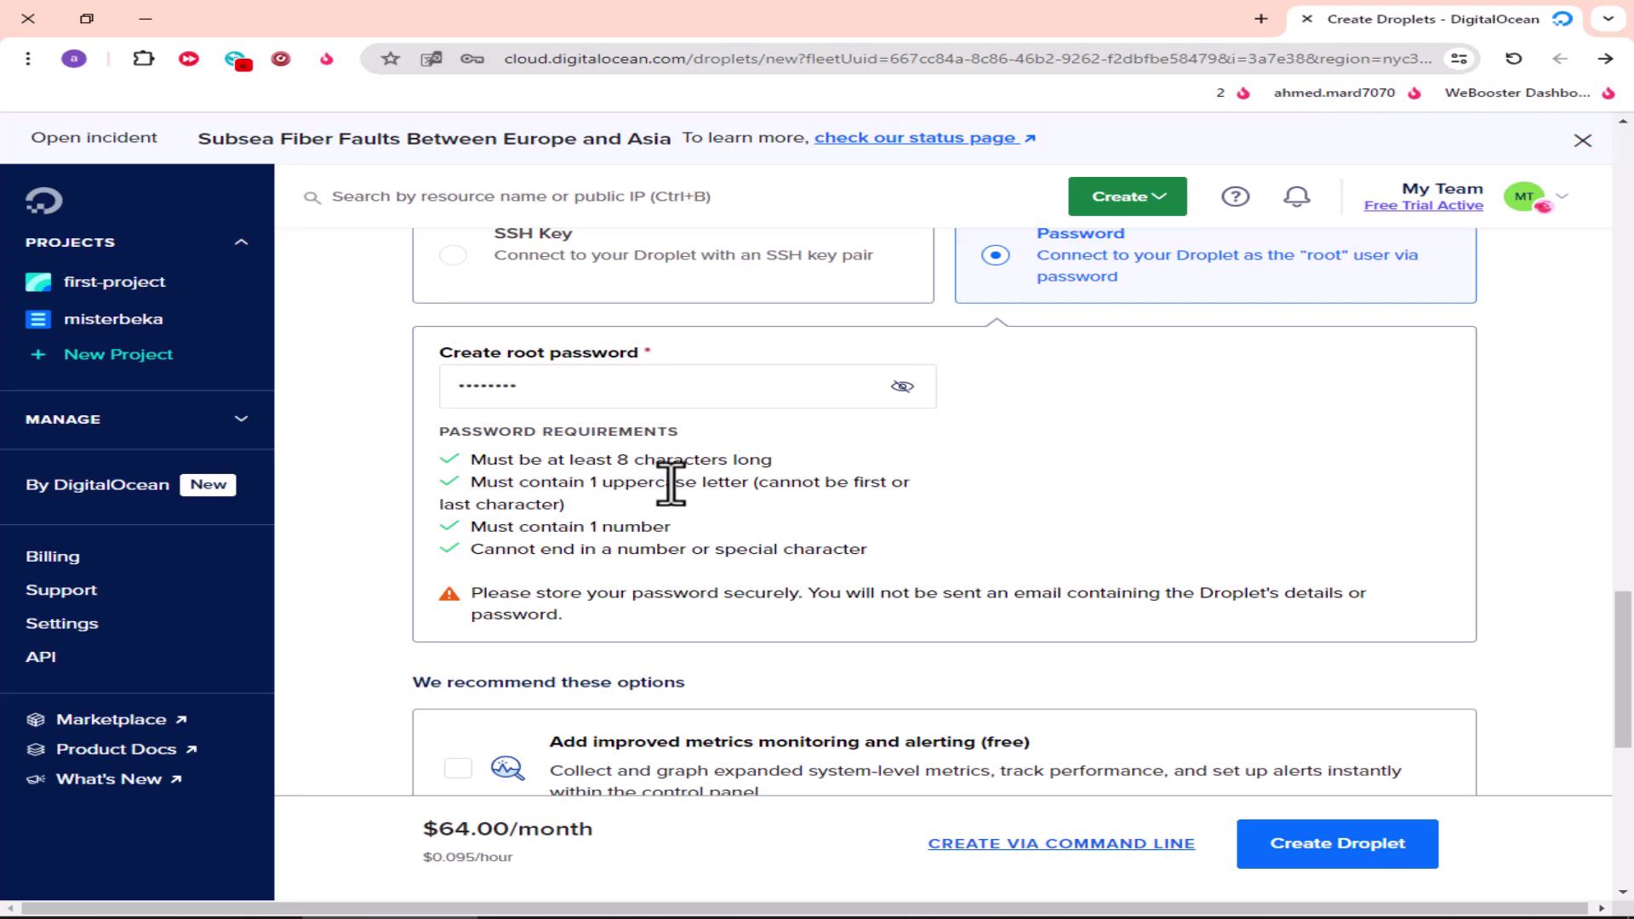
- Set the hostname to windows-11 and create the Droplet
scroll(672, 482, down, 8)
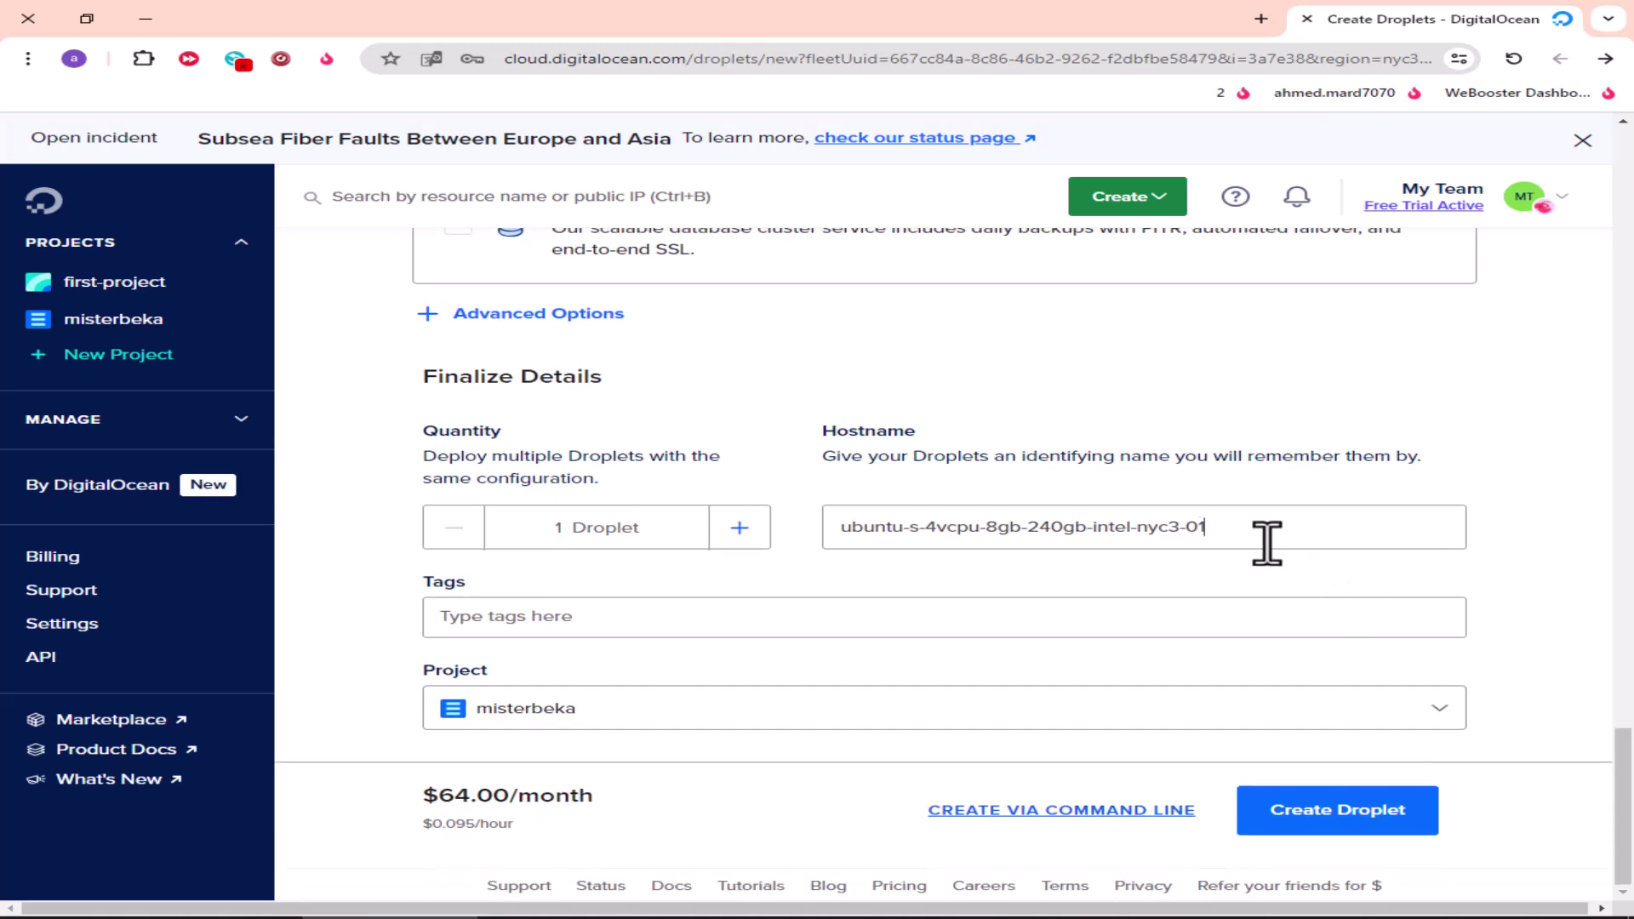
drag(1269, 536, 661, 543)
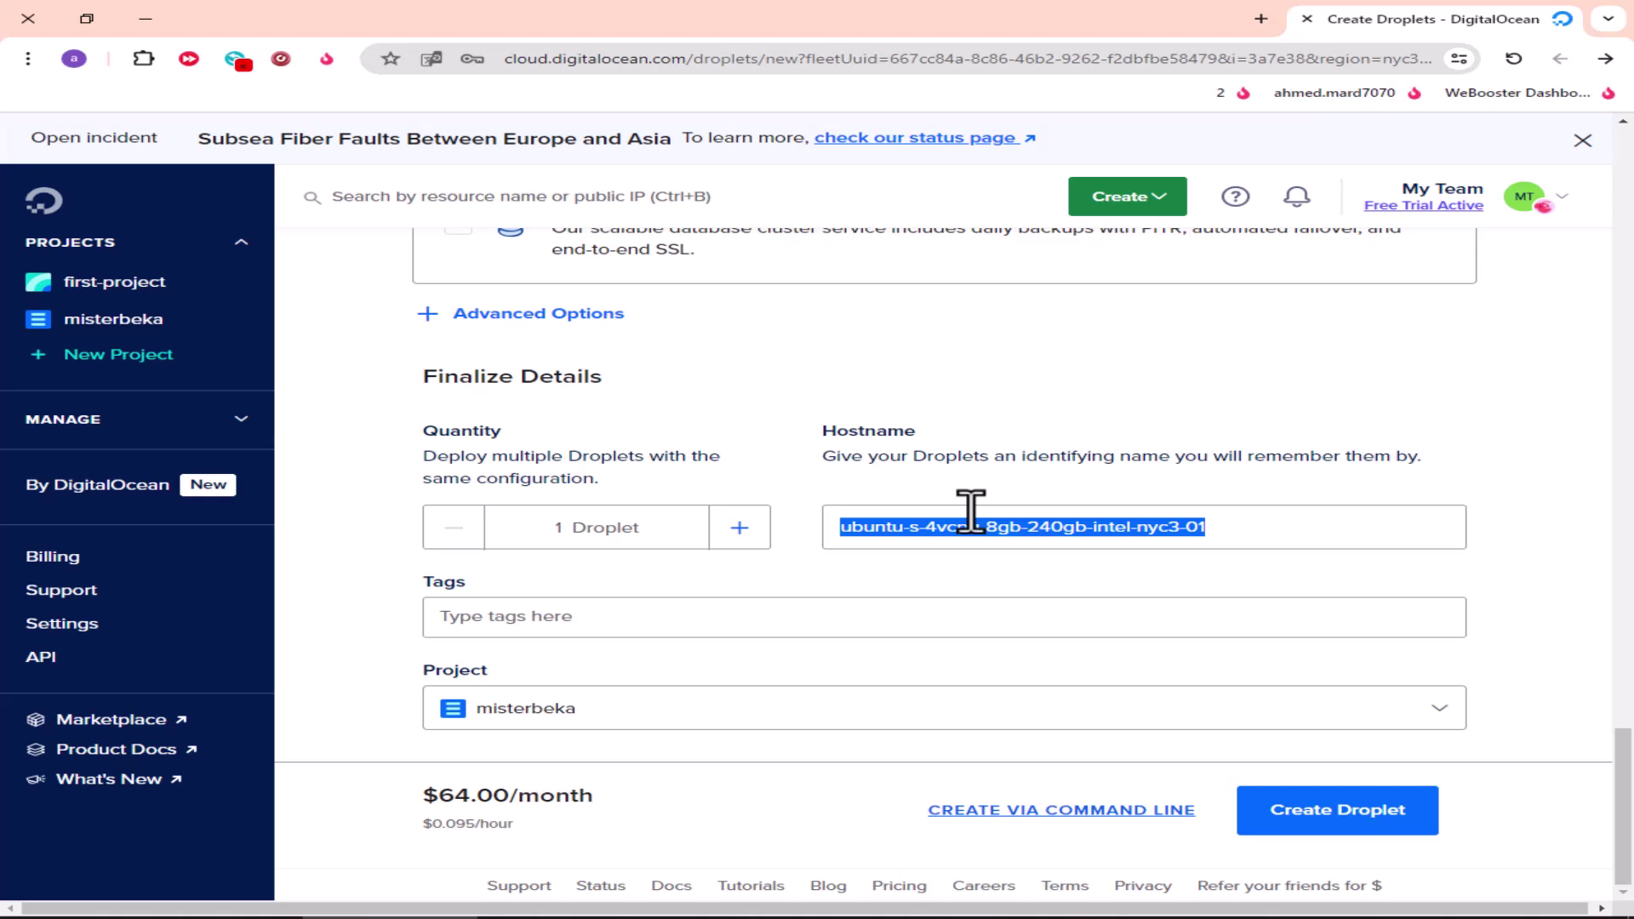
text(windows-11)
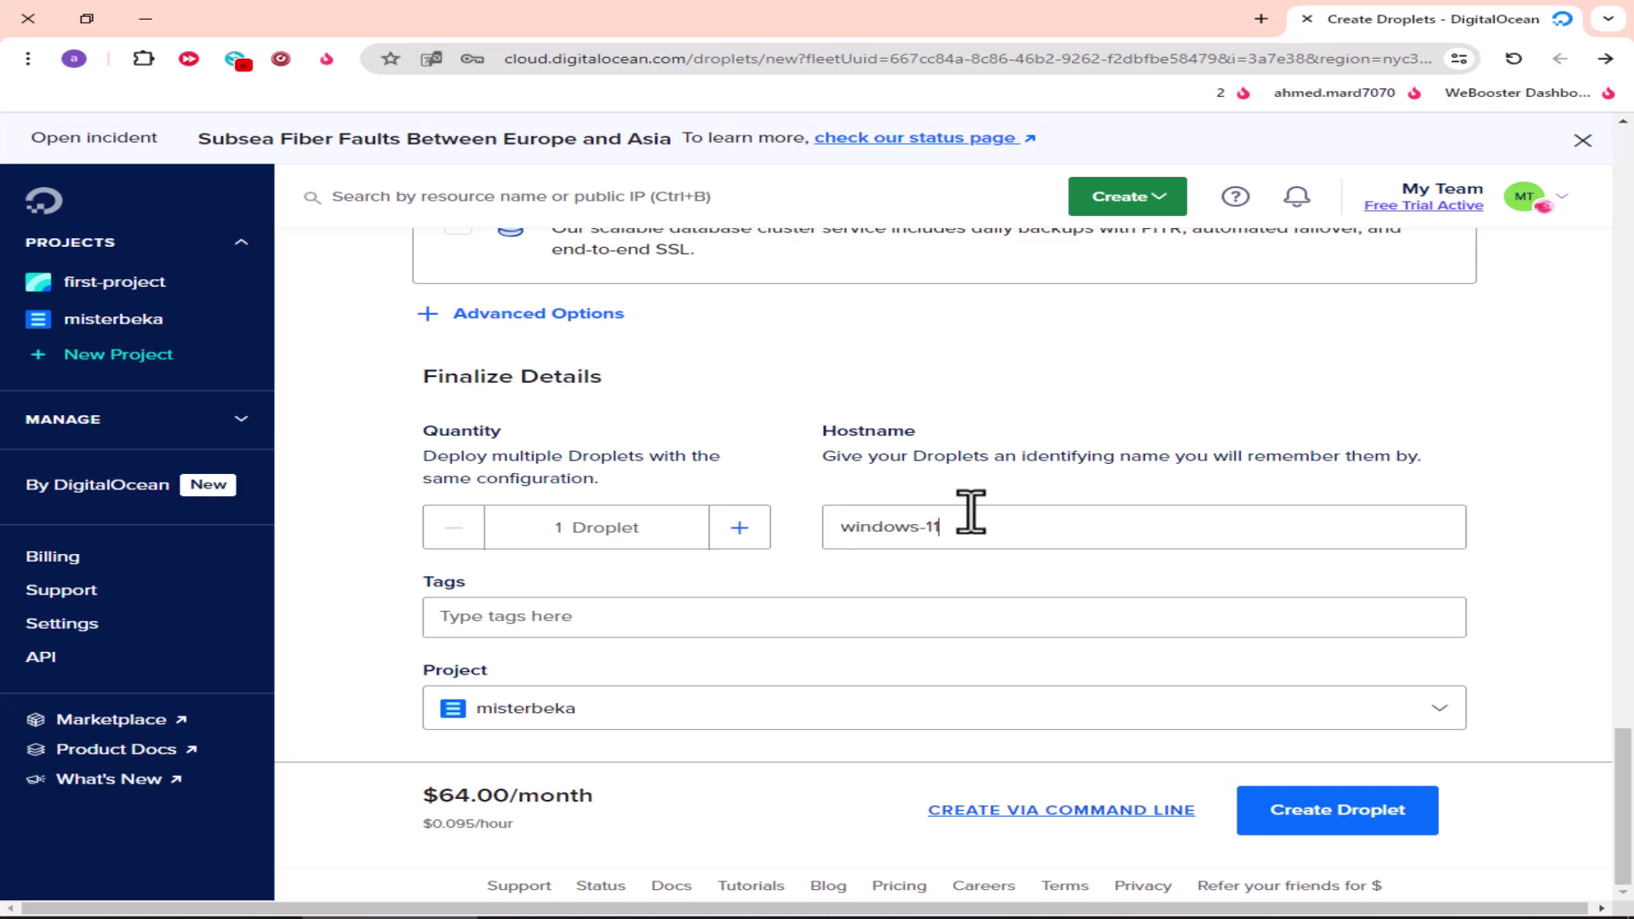
click(1347, 824)
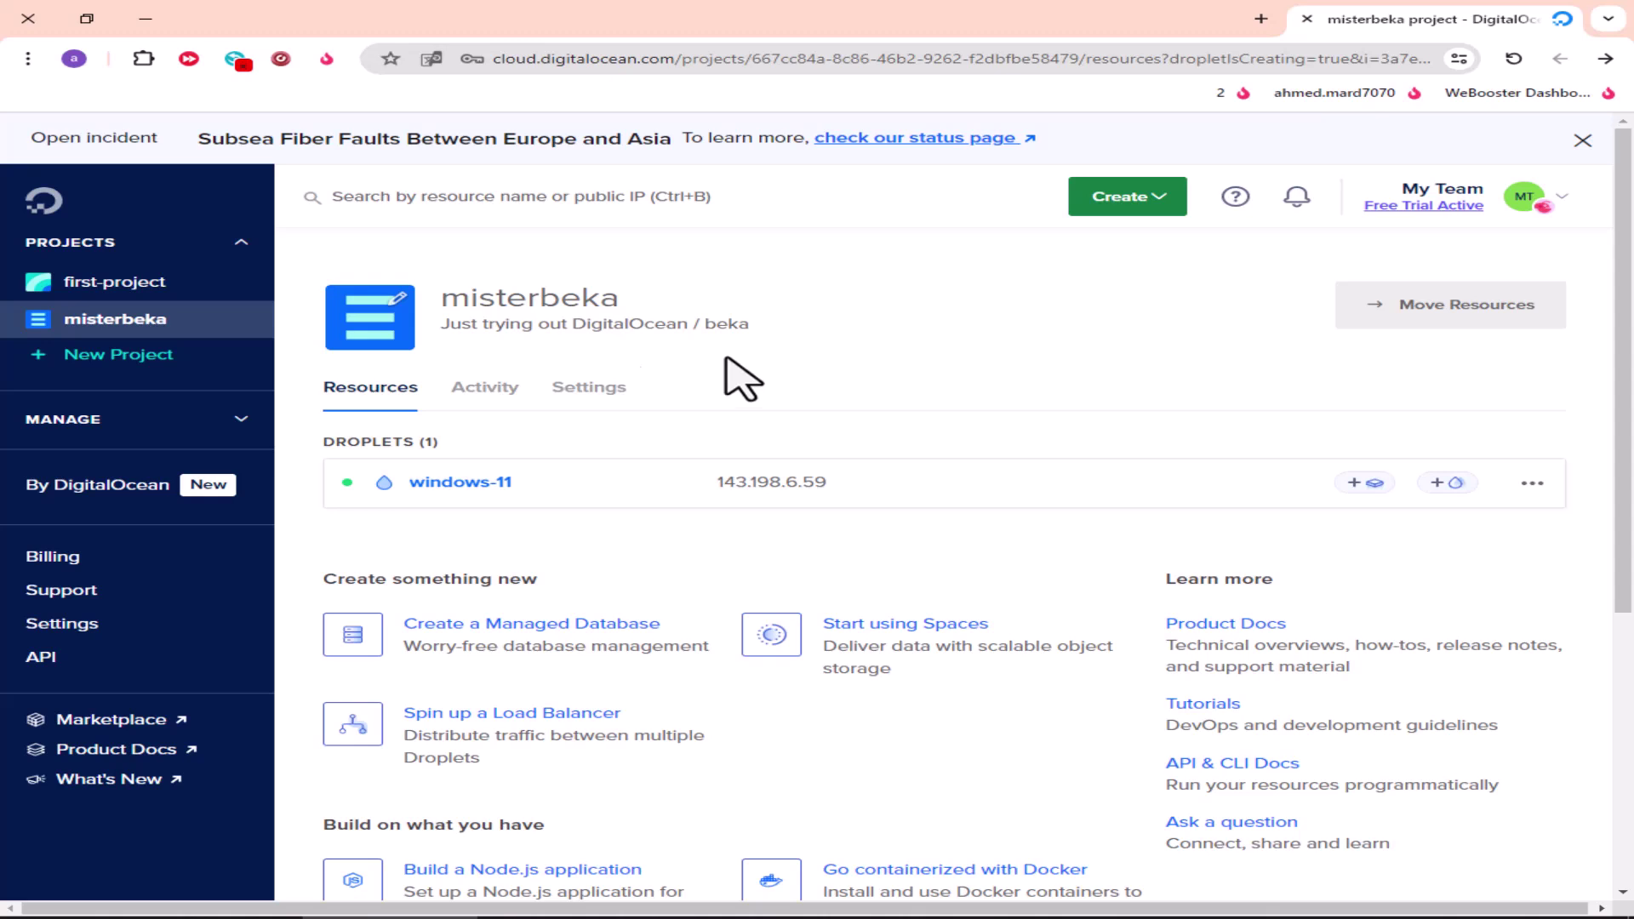
- Open the windows-11 Droplet's details page and dismiss the creation notification
click(468, 491)
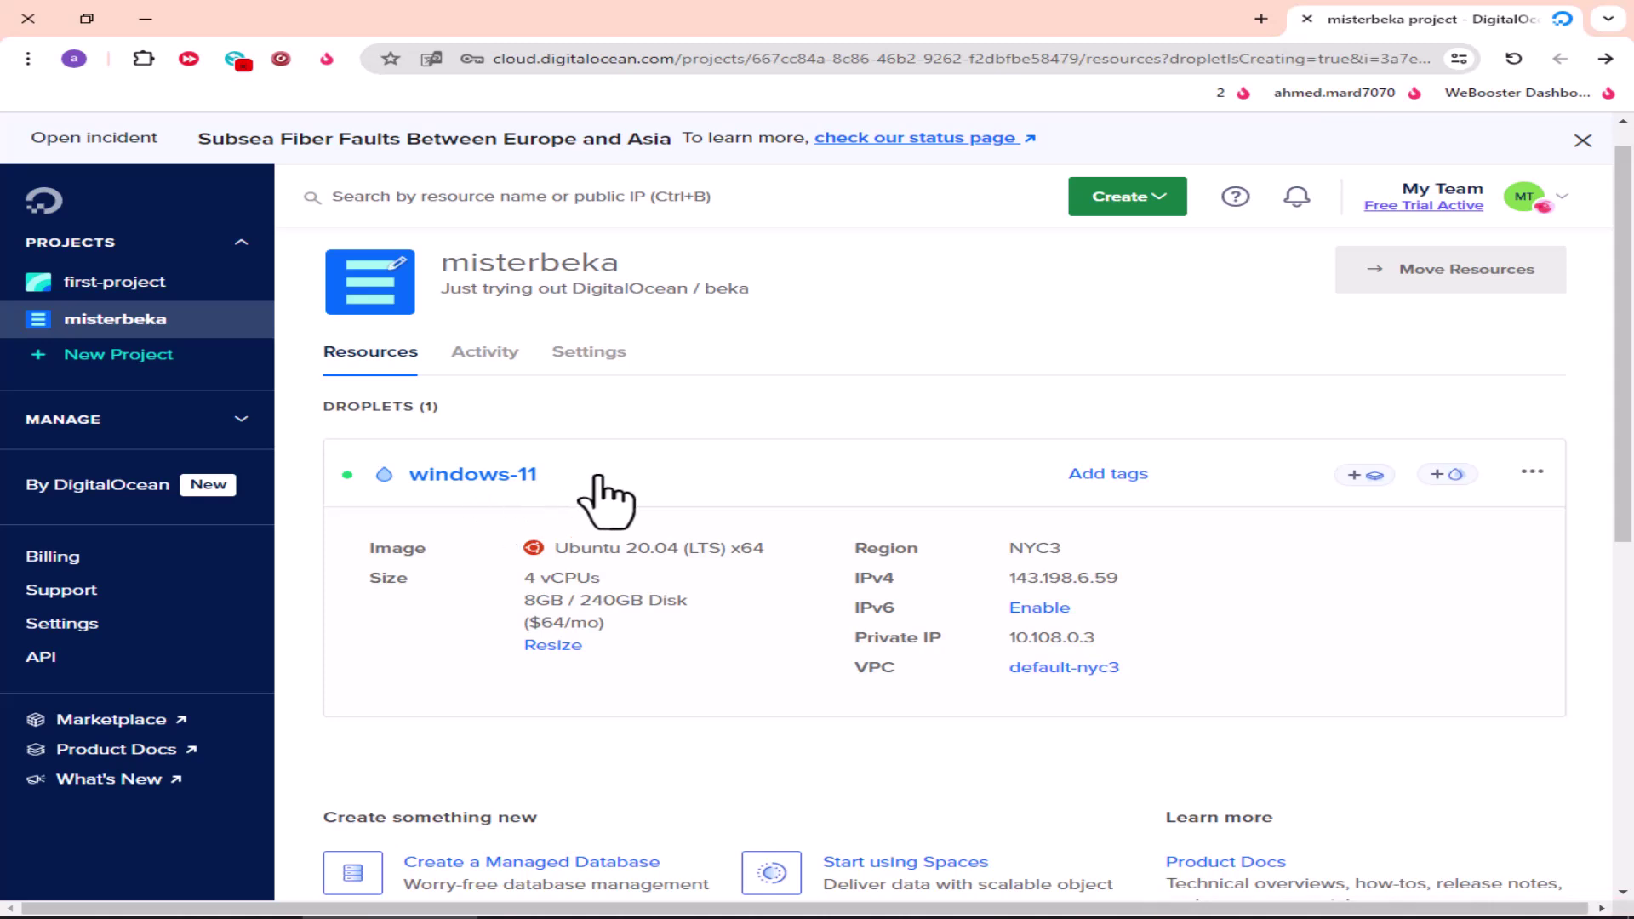
click(474, 474)
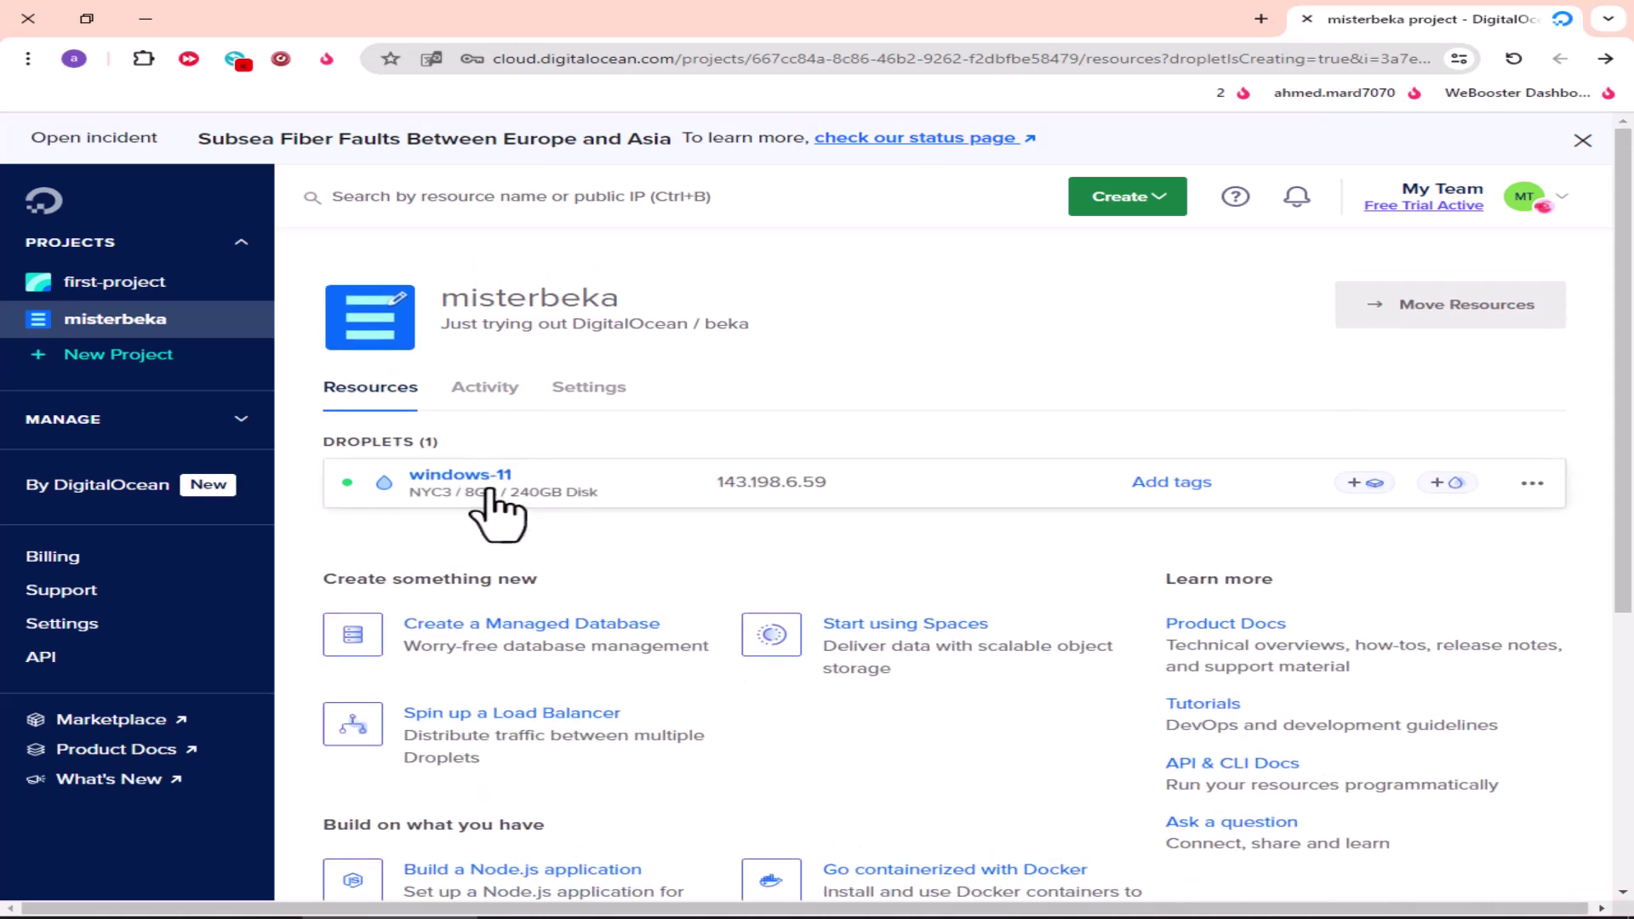
click(487, 489)
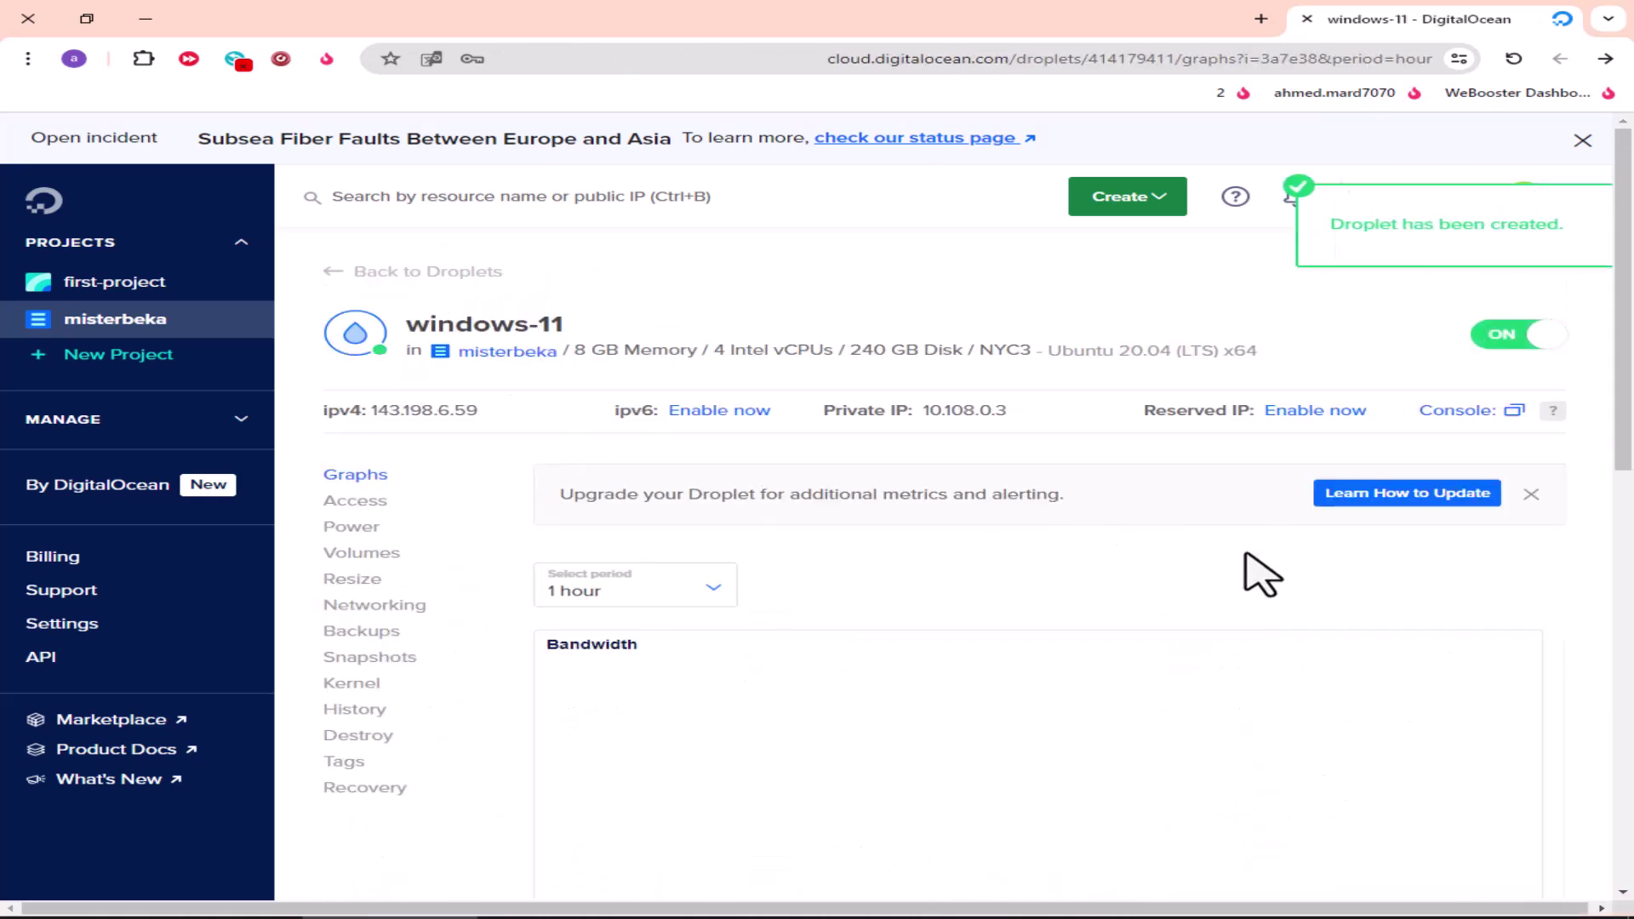
scroll(1203, 554, down, 2)
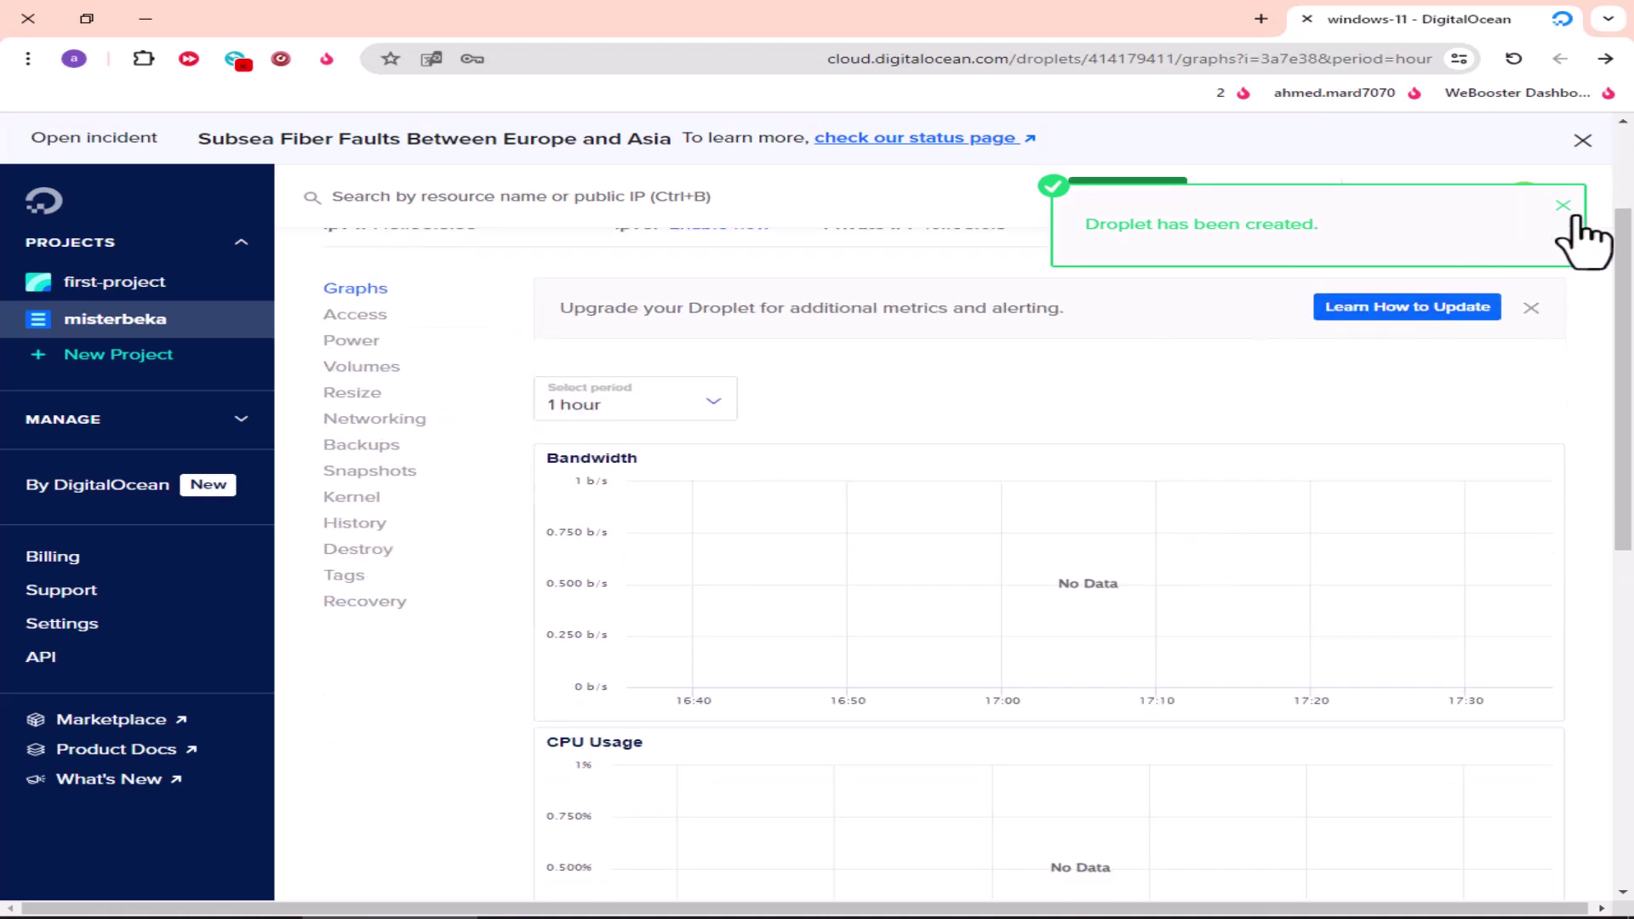
click(1563, 206)
scroll(1021, 527, up, 2)
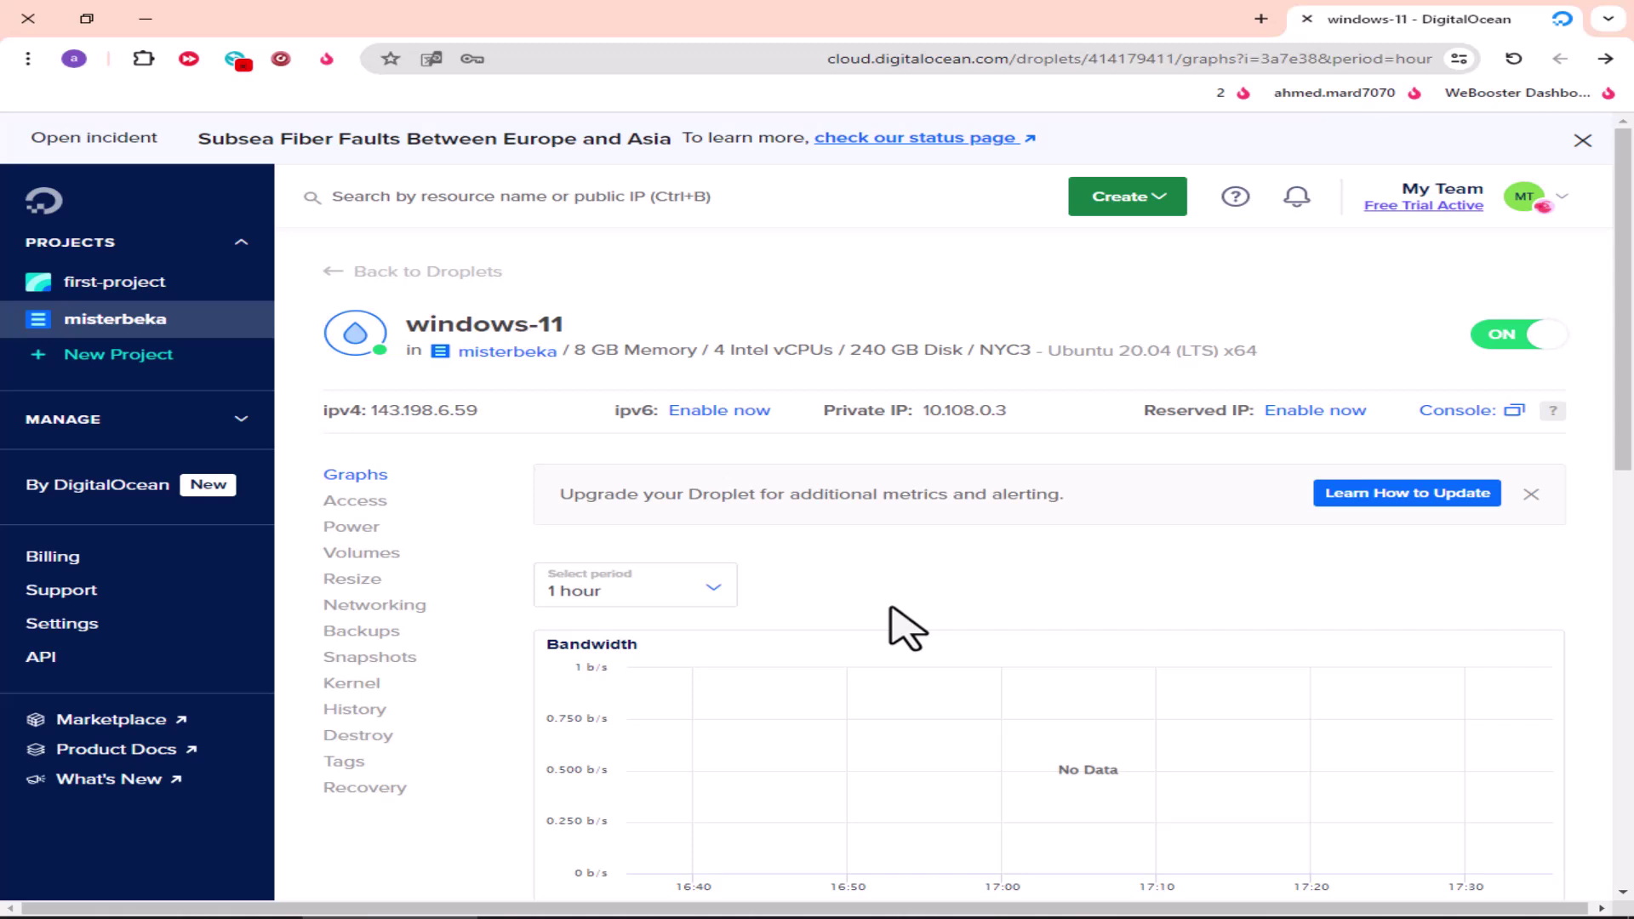
- Power off the Droplet, set its recovery option to Boot from Recovery ISO, and power it back on
click(375, 787)
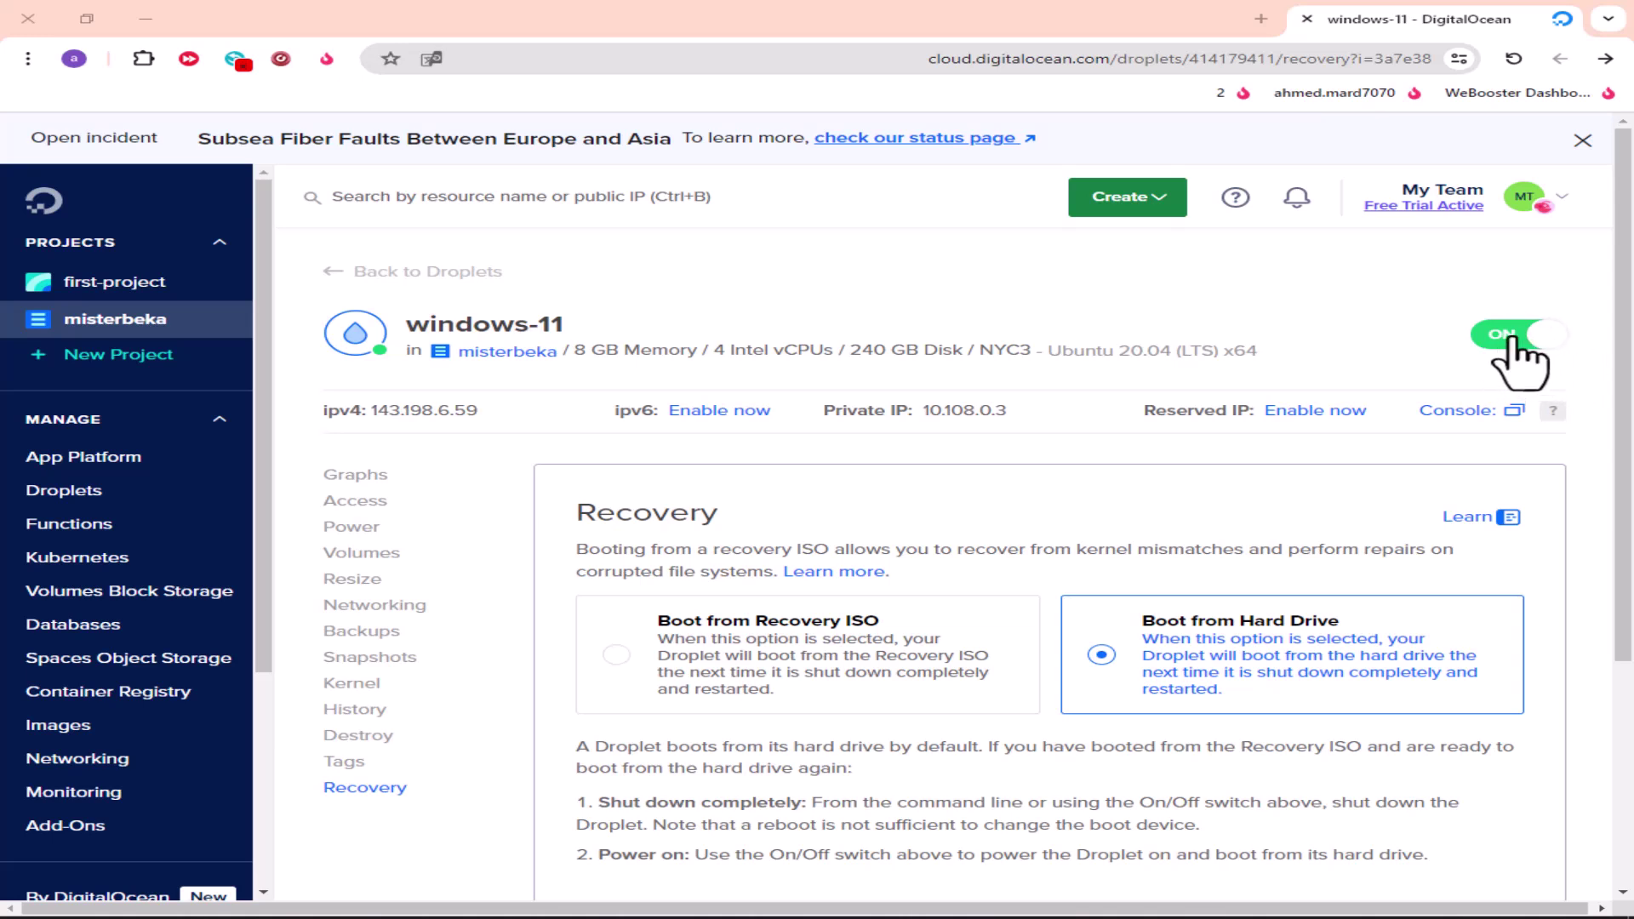
click(1513, 339)
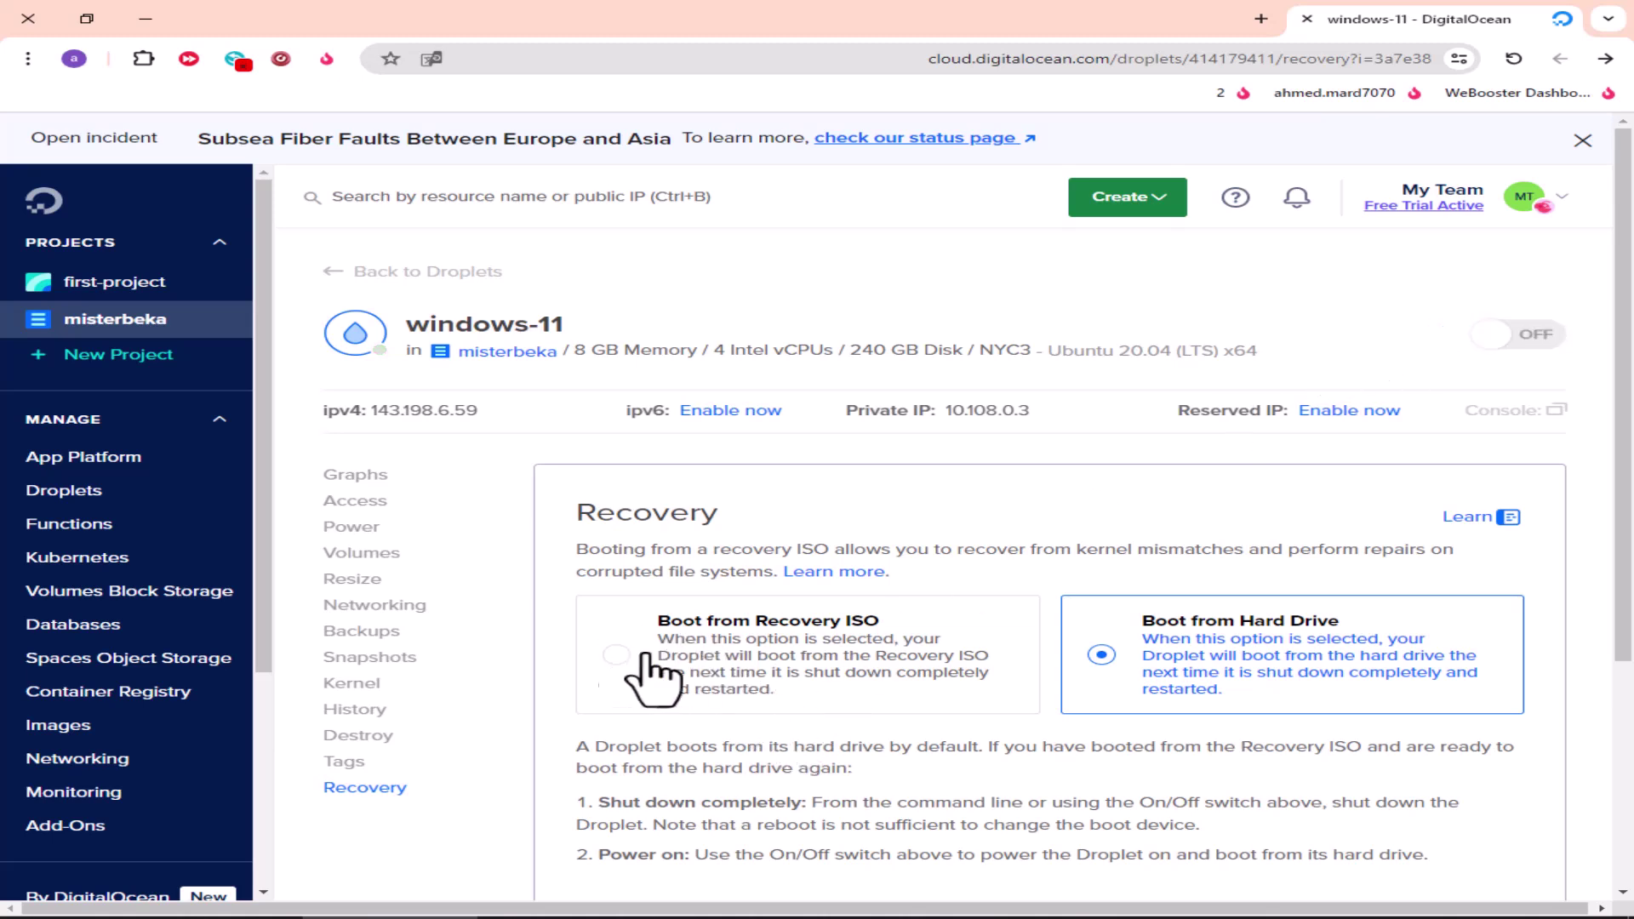
click(619, 657)
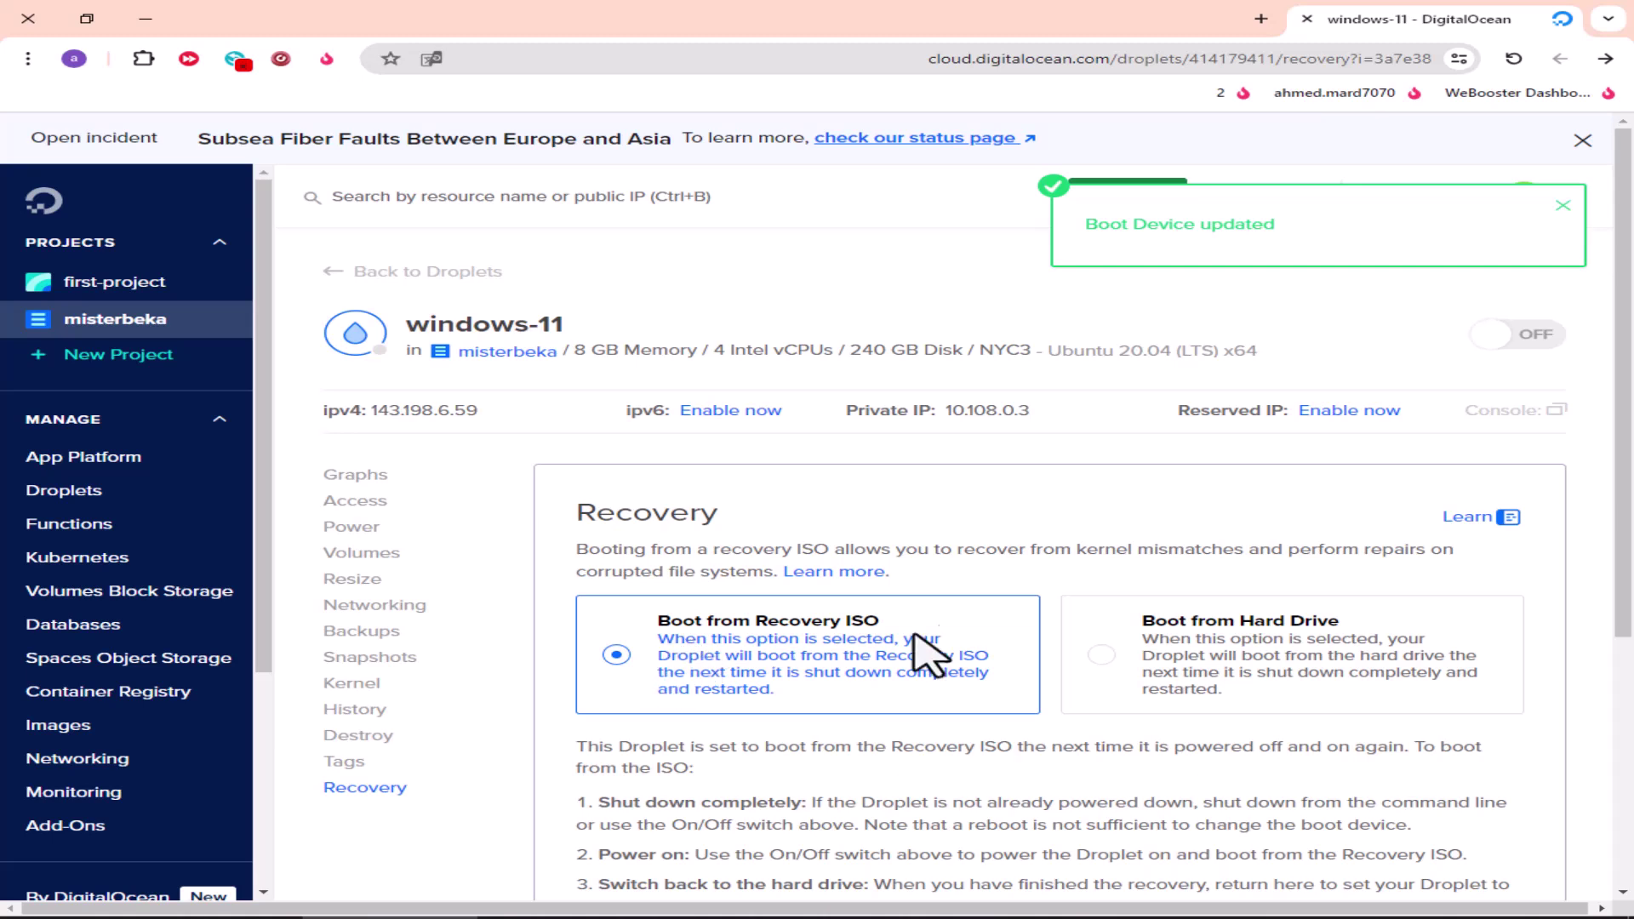
click(1537, 341)
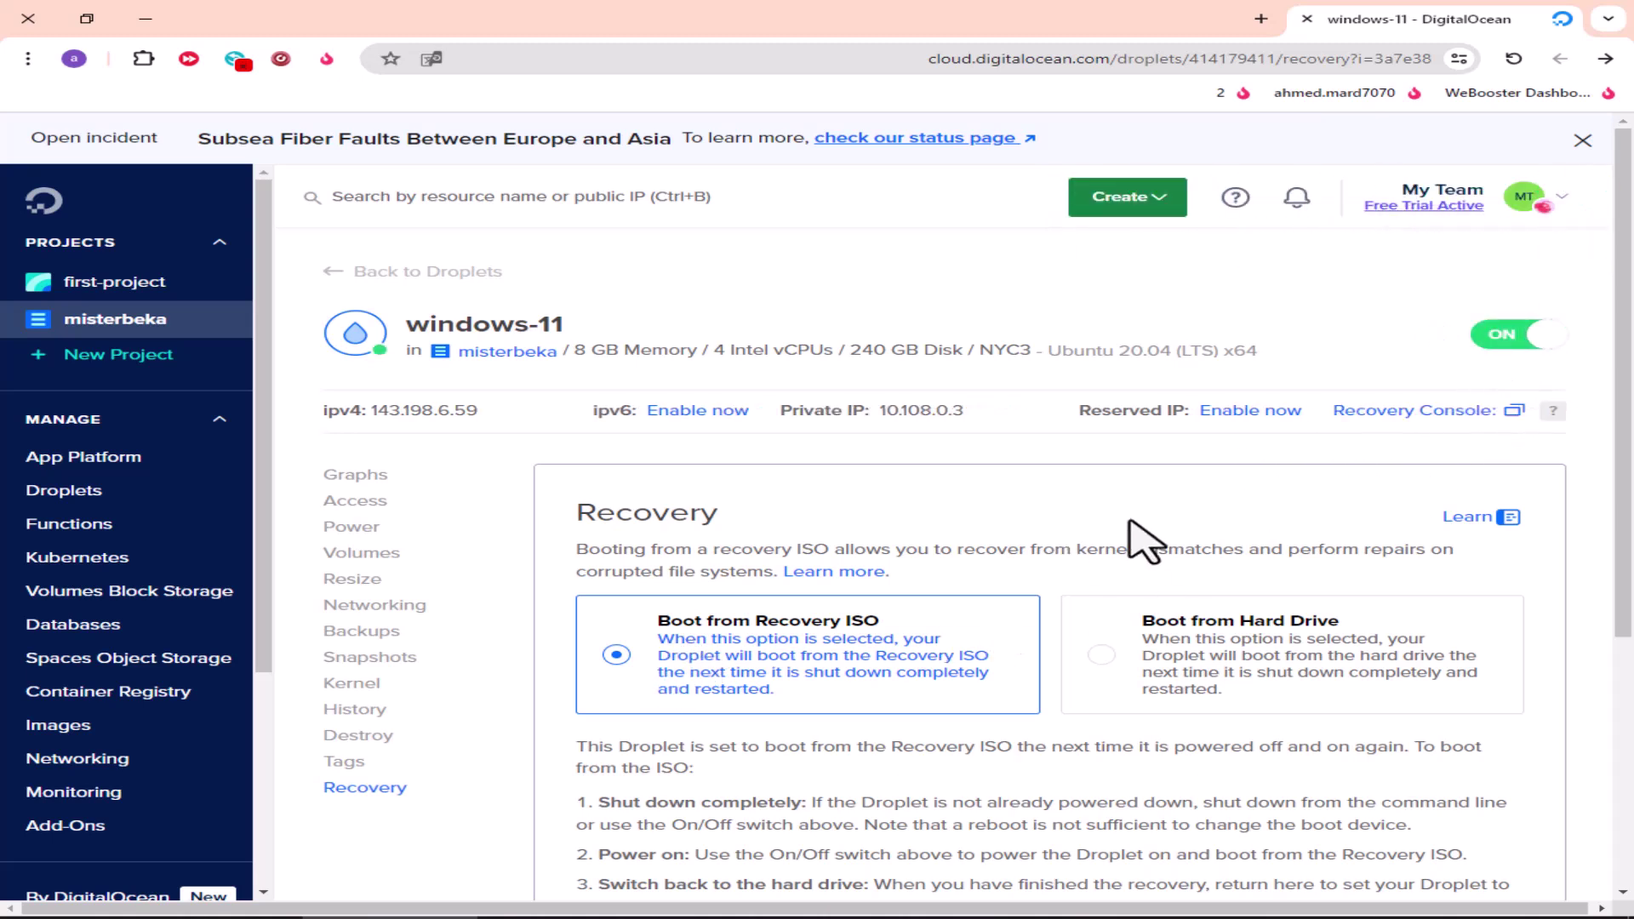
- Open the Droplet's Recovery Console and enter the interactive shell with option 6
click(1400, 415)
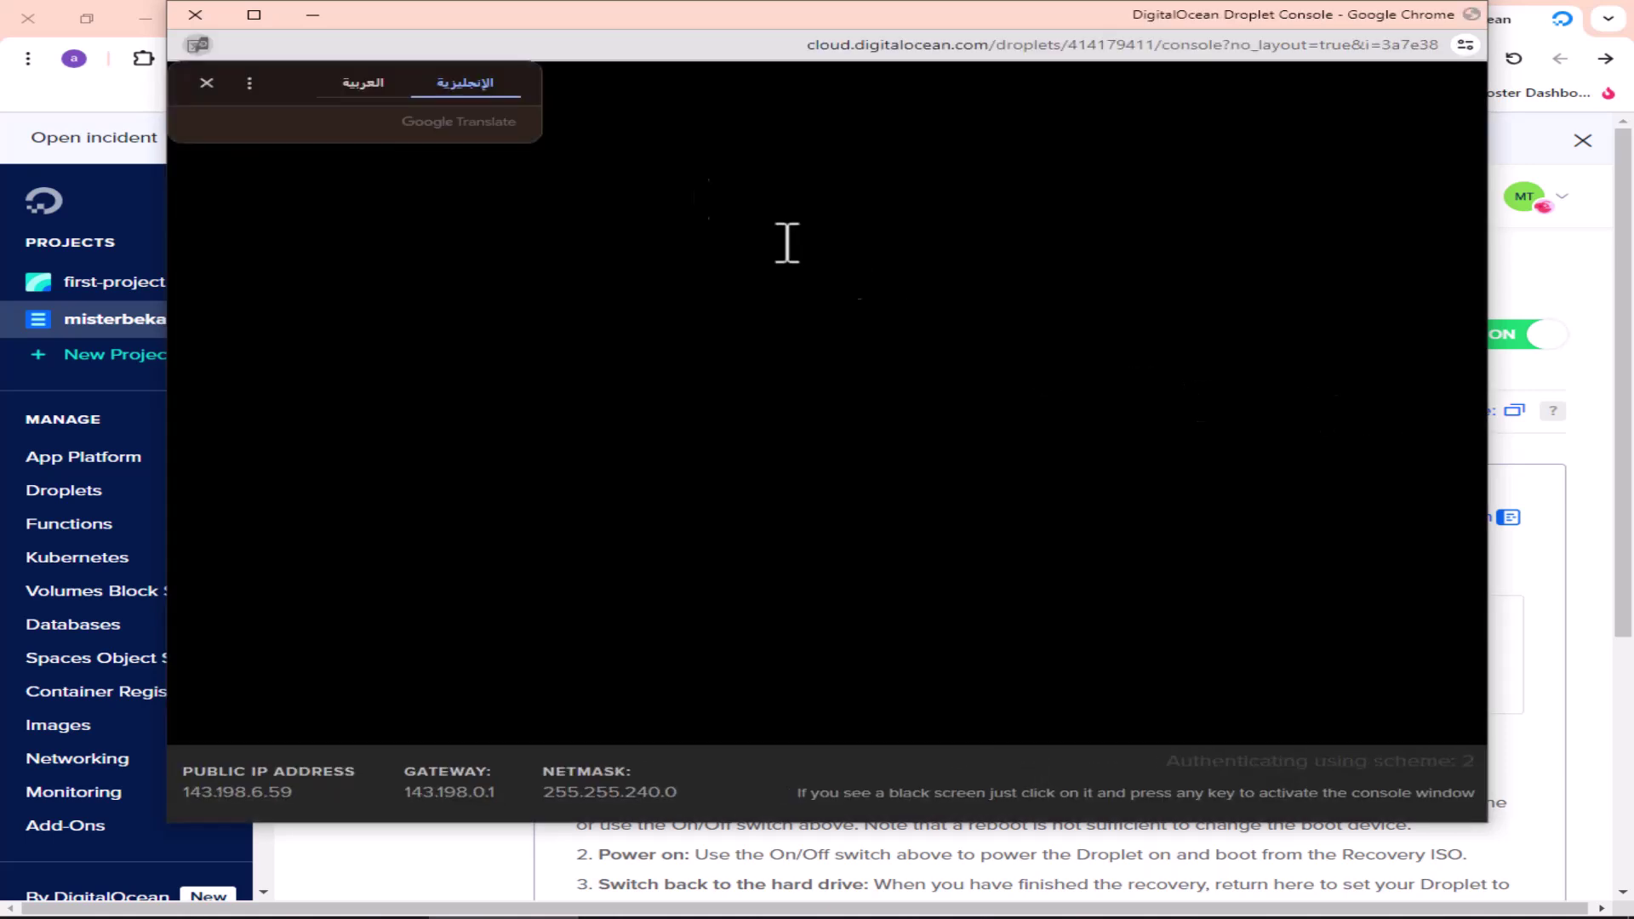
click(206, 82)
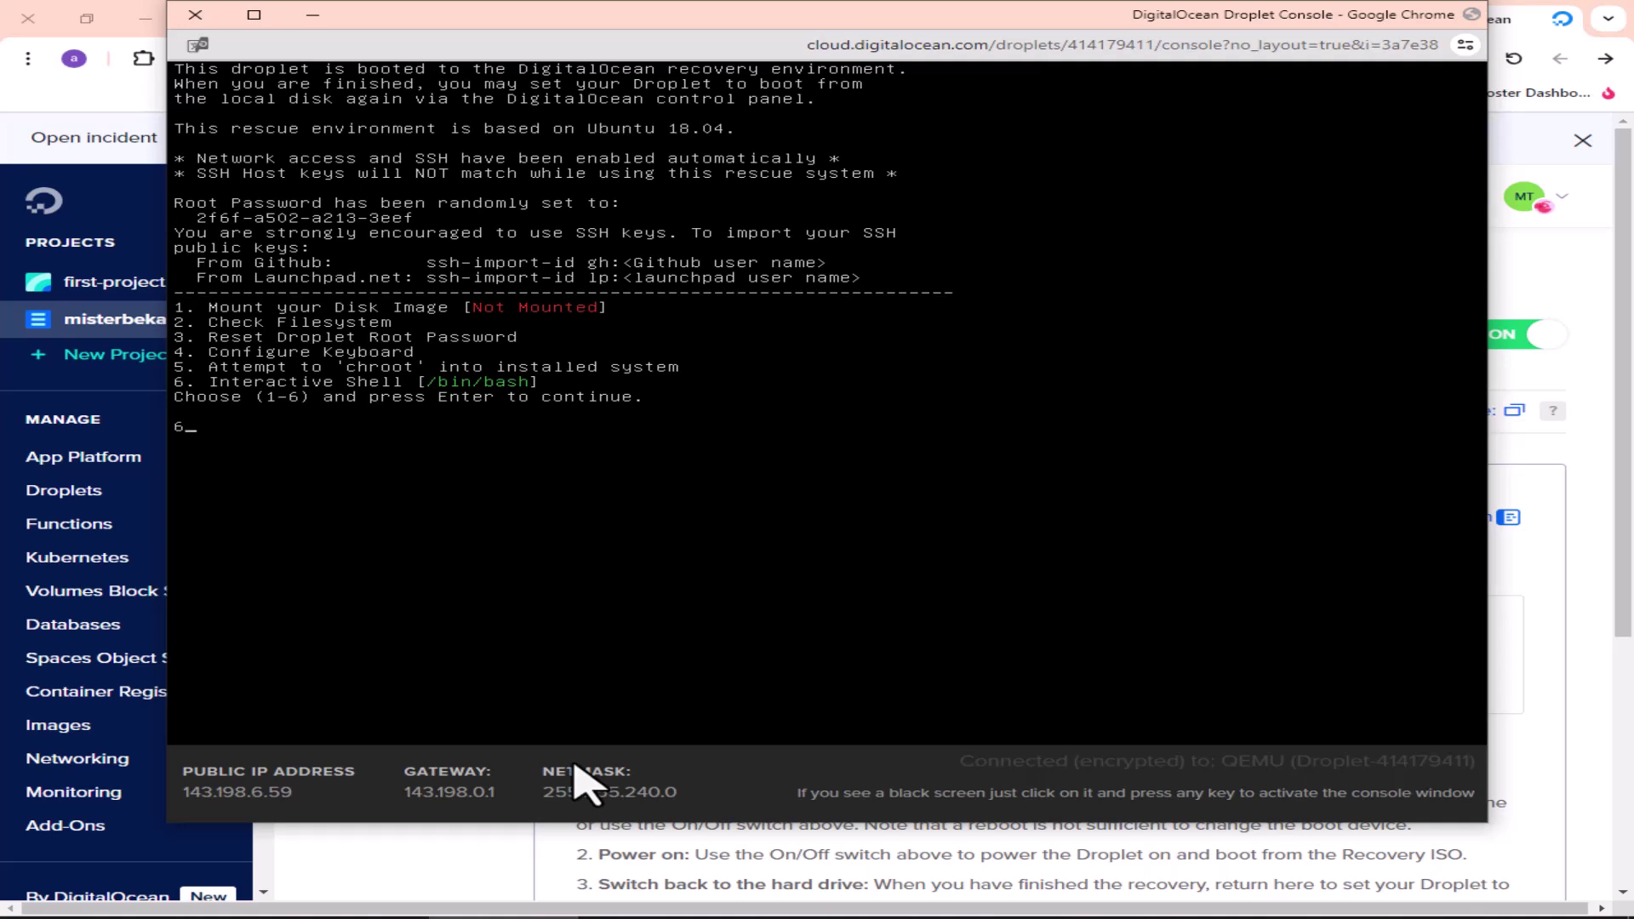
key(Return)
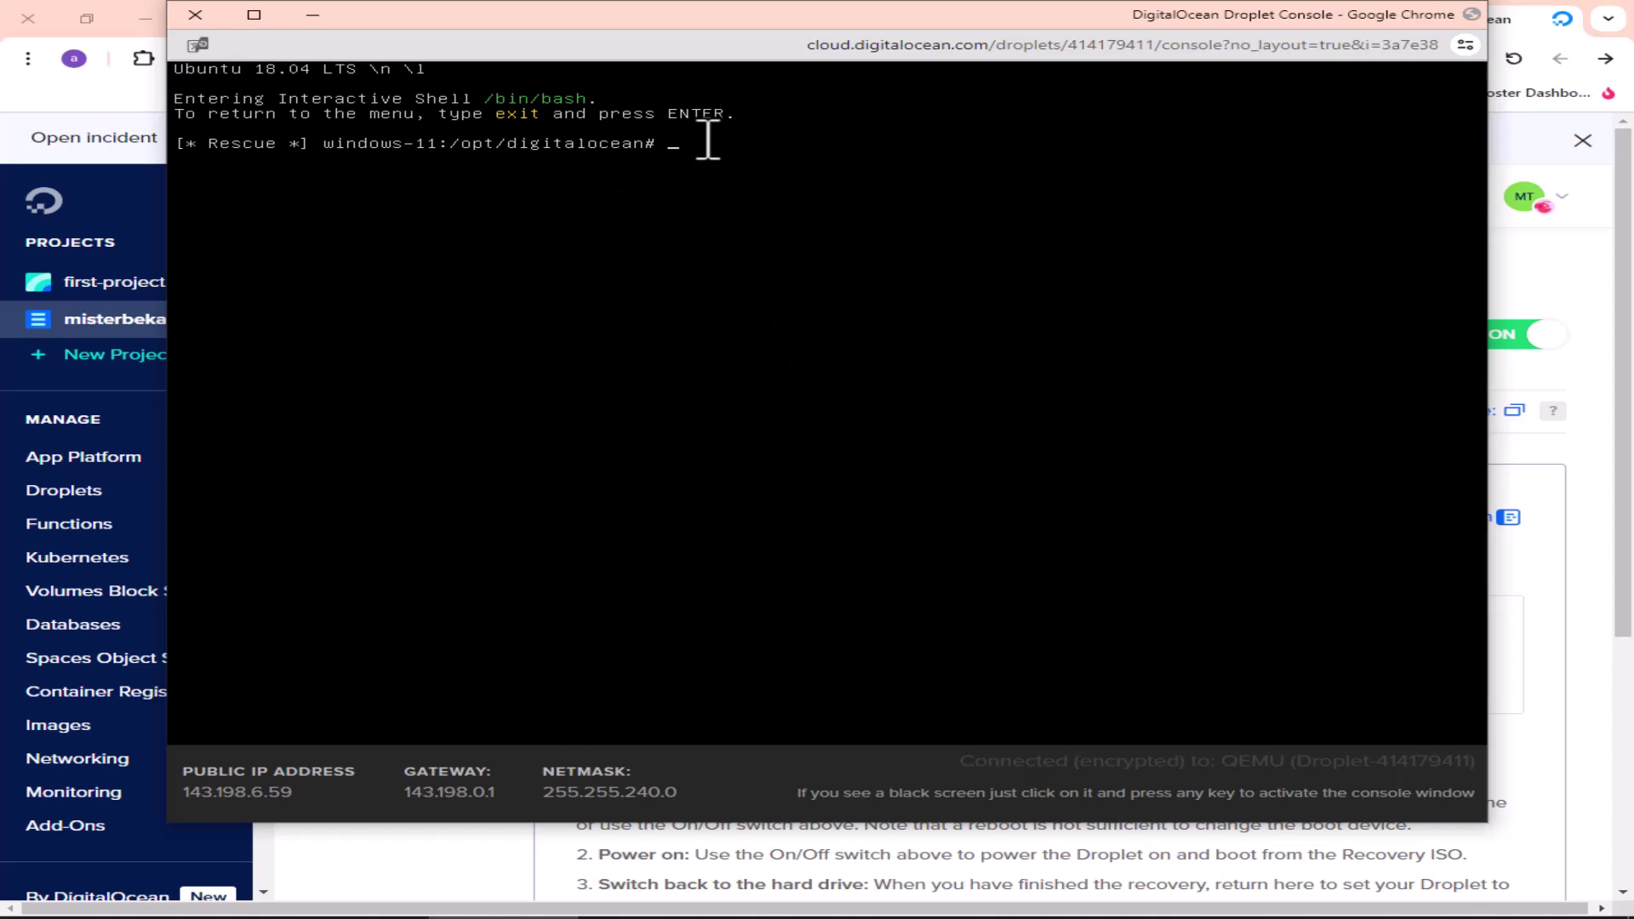
key(alt+Tab)
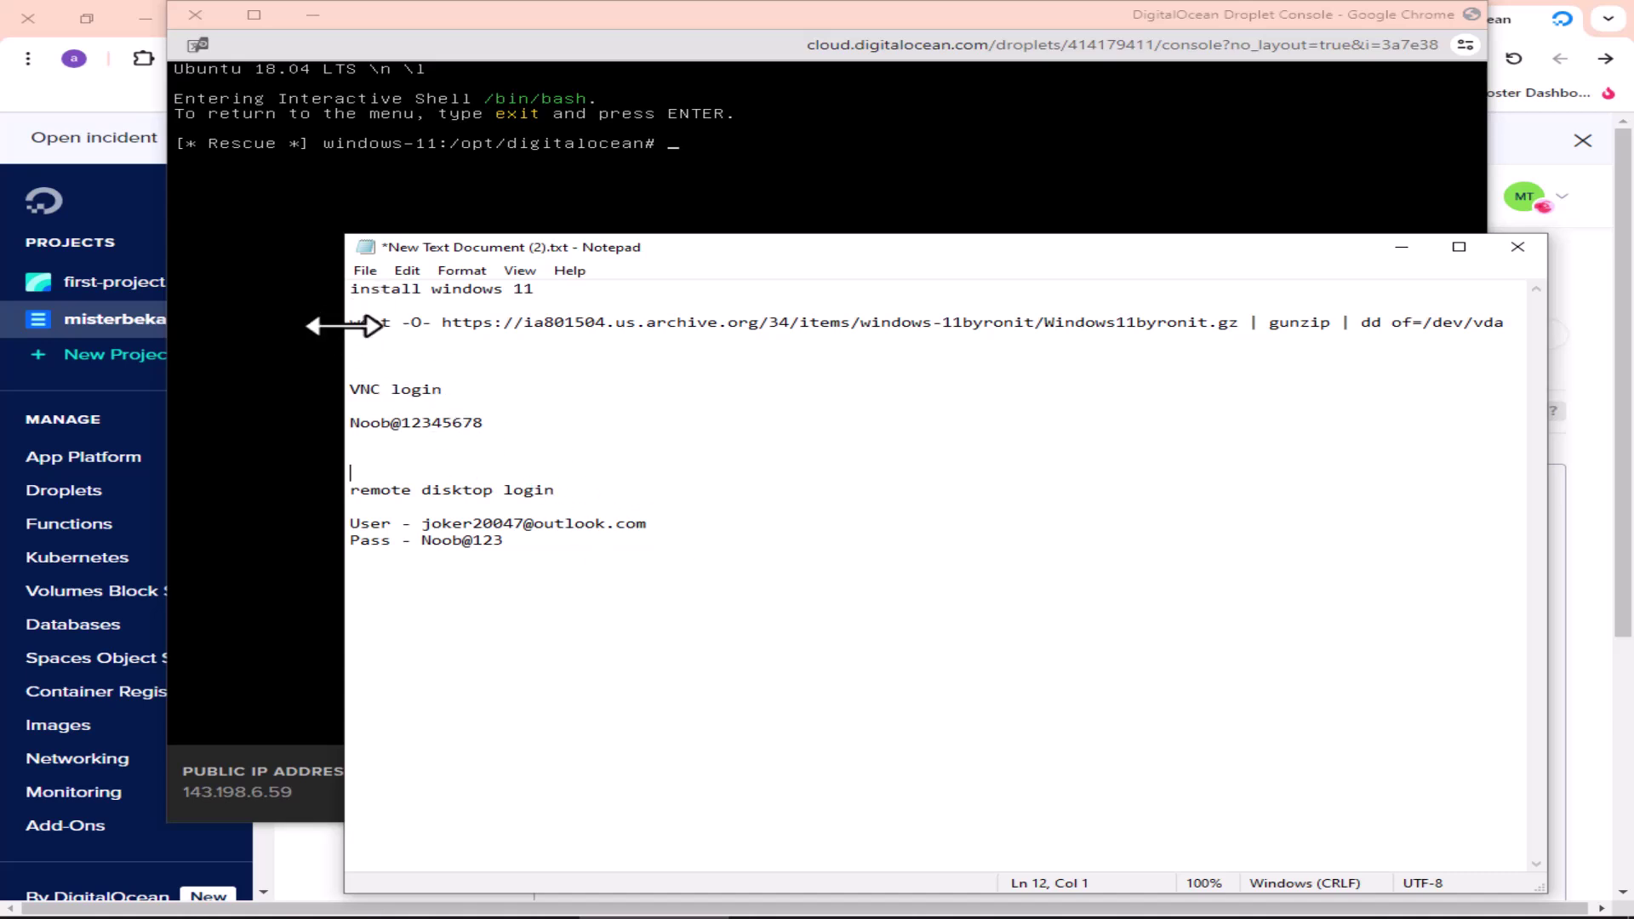
drag(351, 323, 1488, 328)
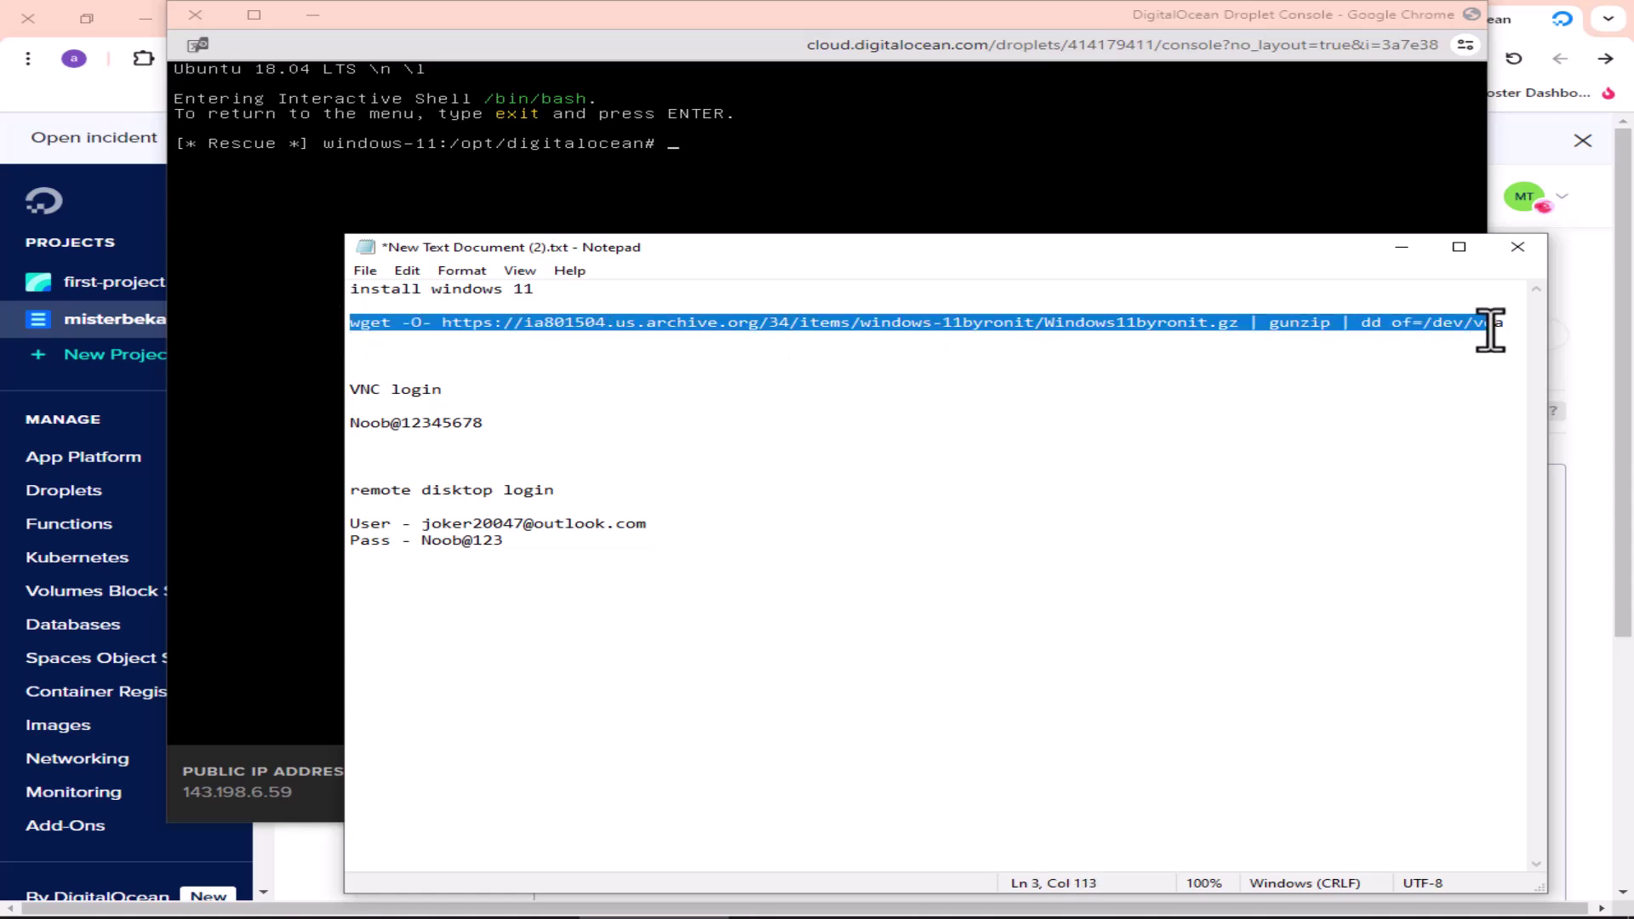
right_click(1438, 328)
click(1395, 386)
click(879, 172)
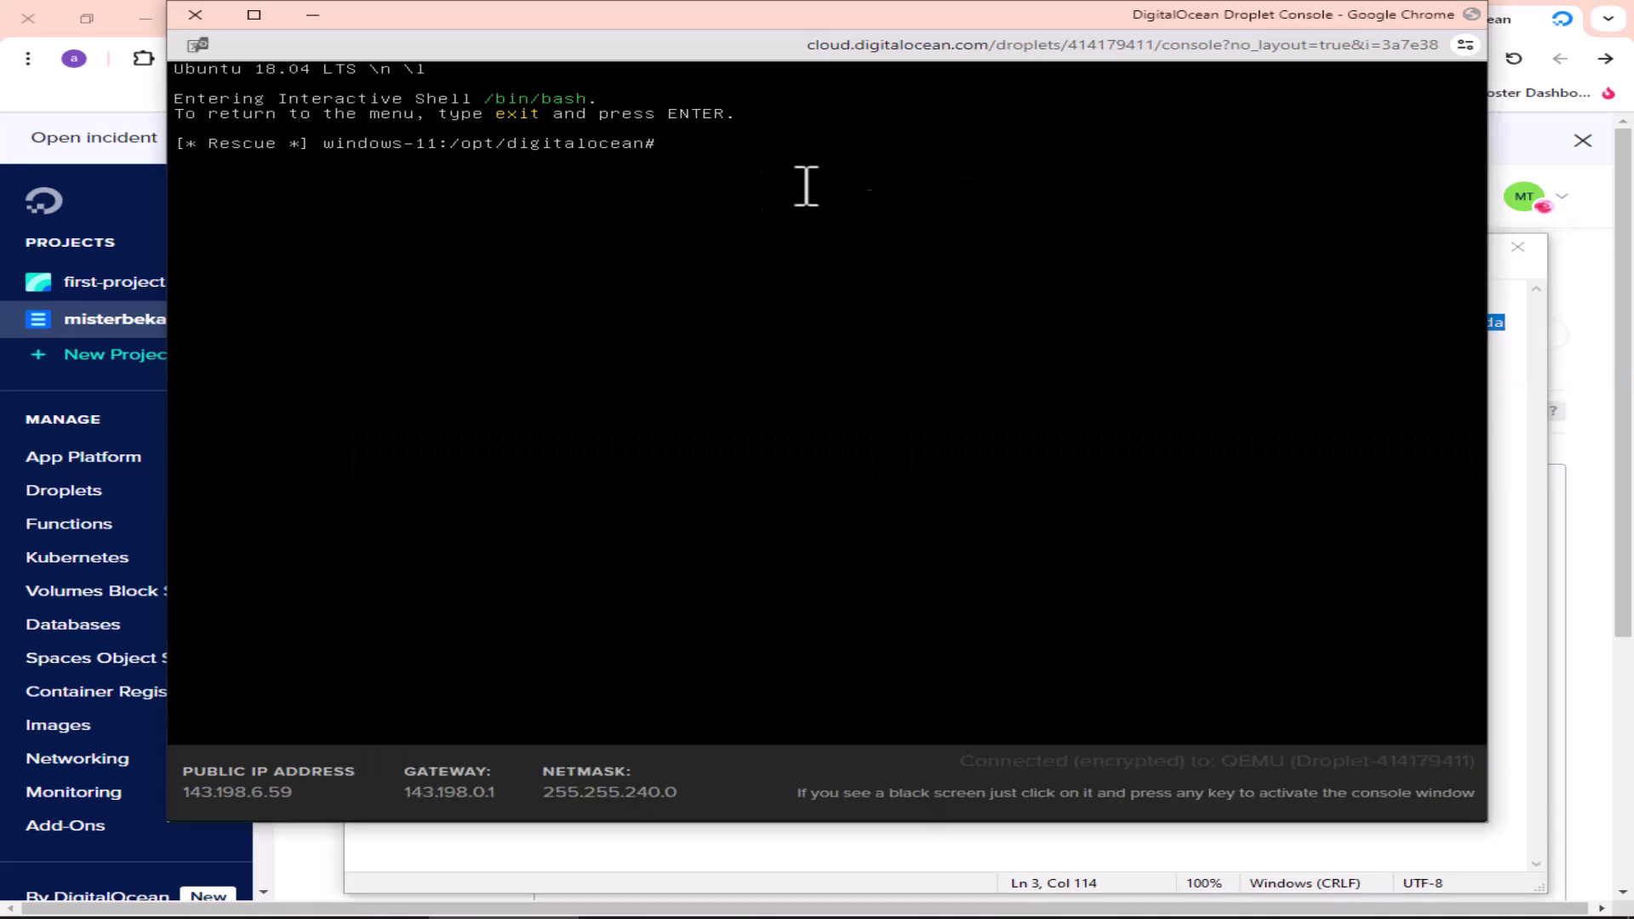
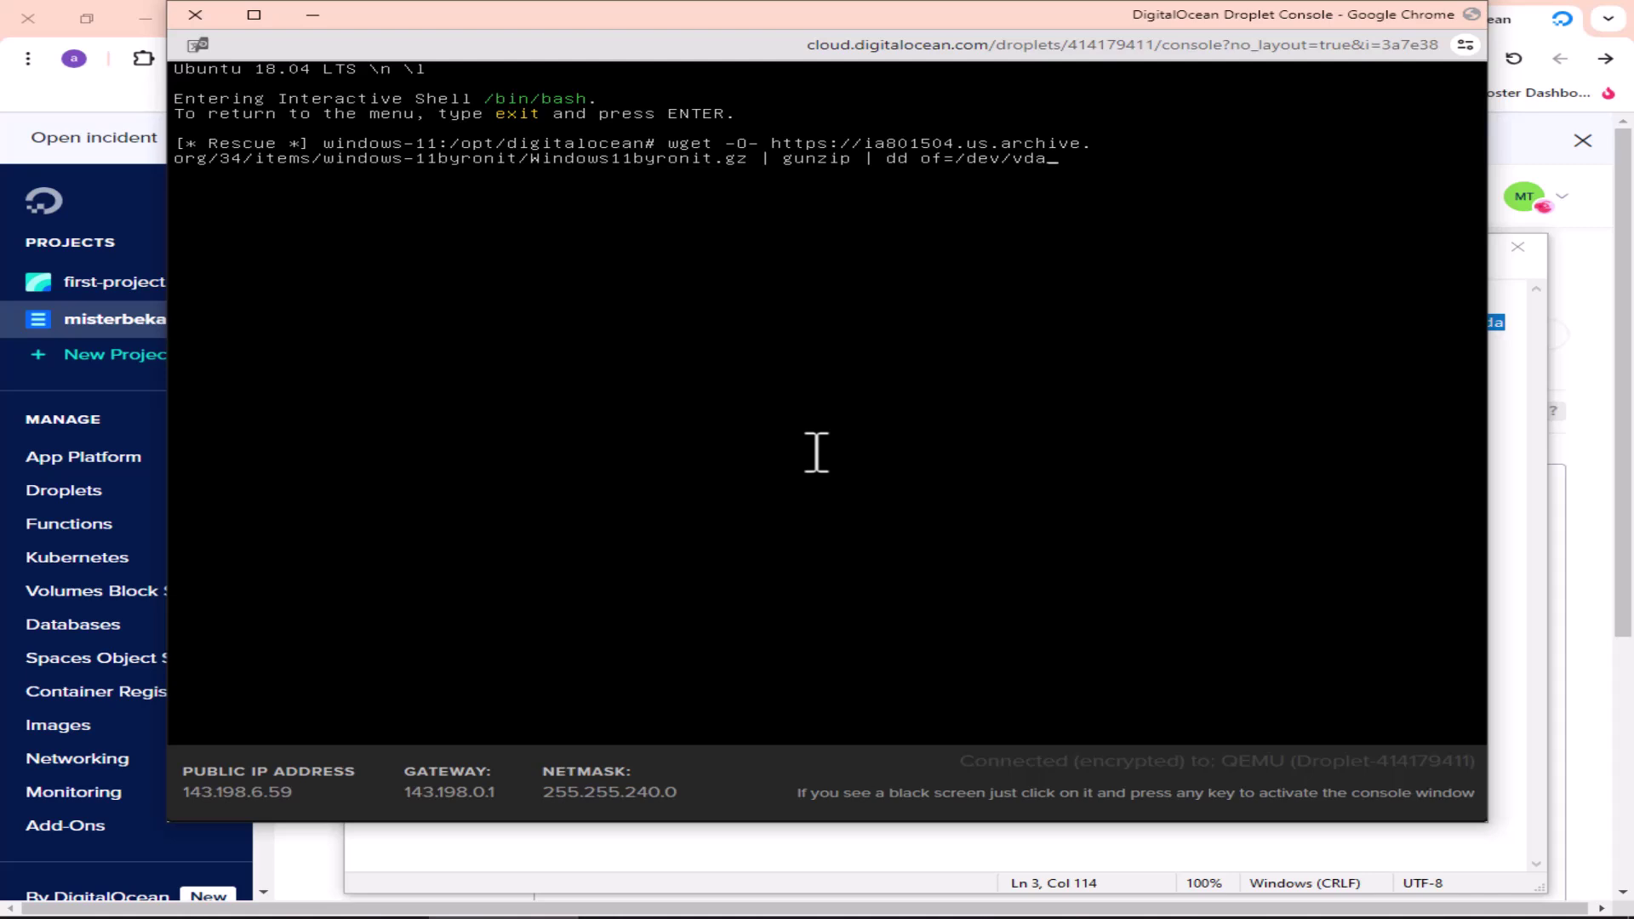
key(Return)
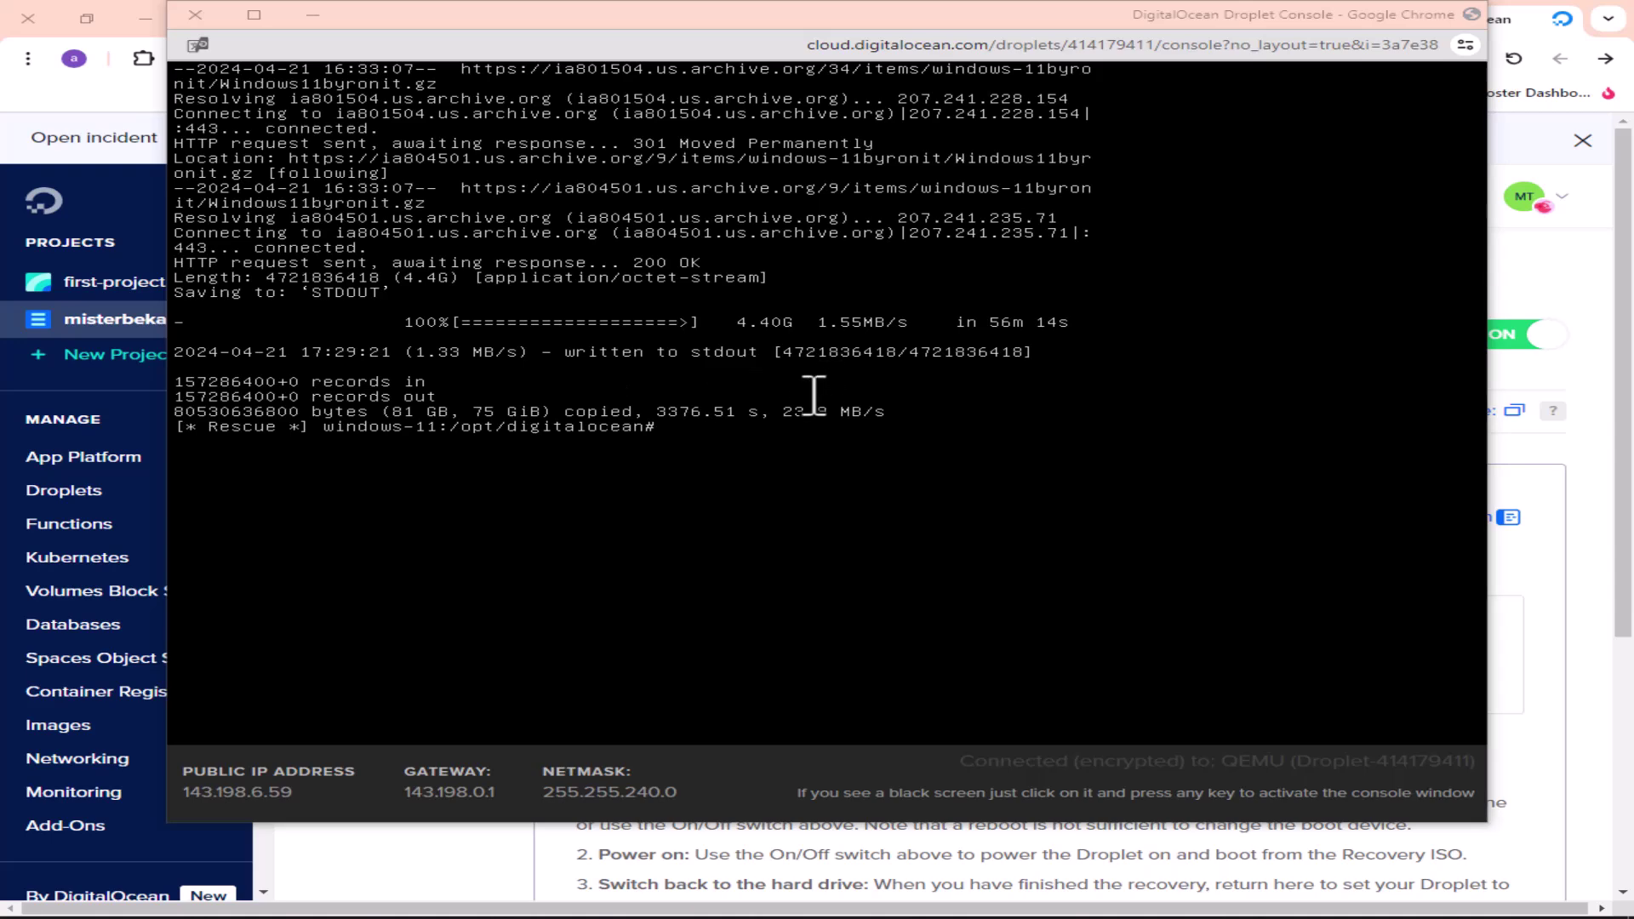
- Close the console, power off the Droplet, set it to Boot from Hard Drive, and power it back on
click(194, 15)
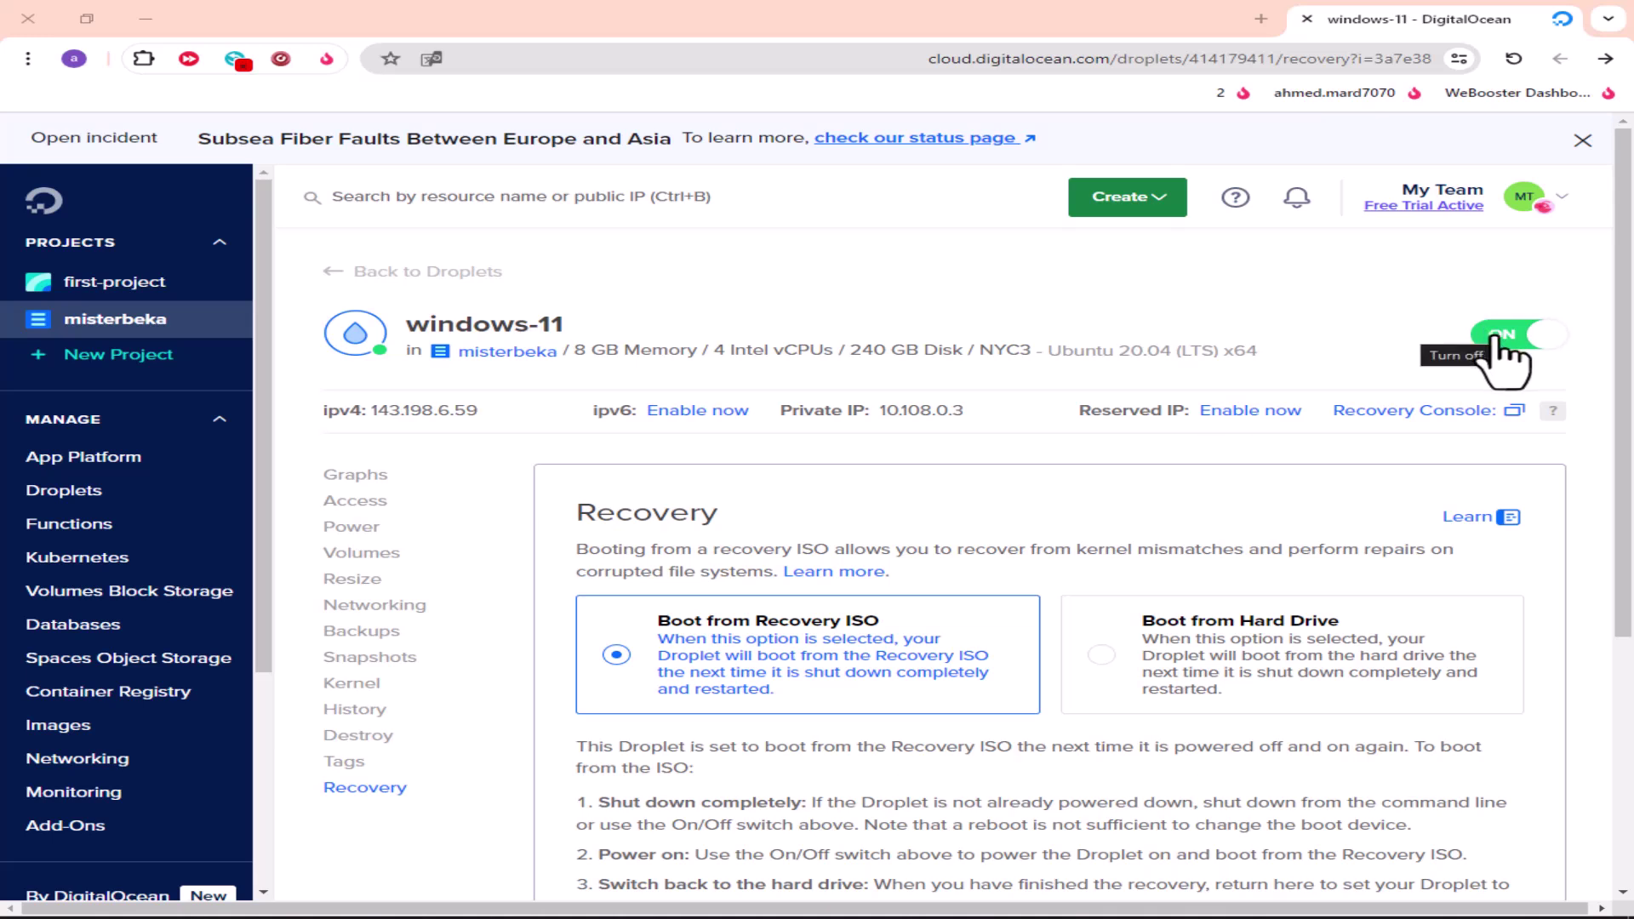
click(1504, 337)
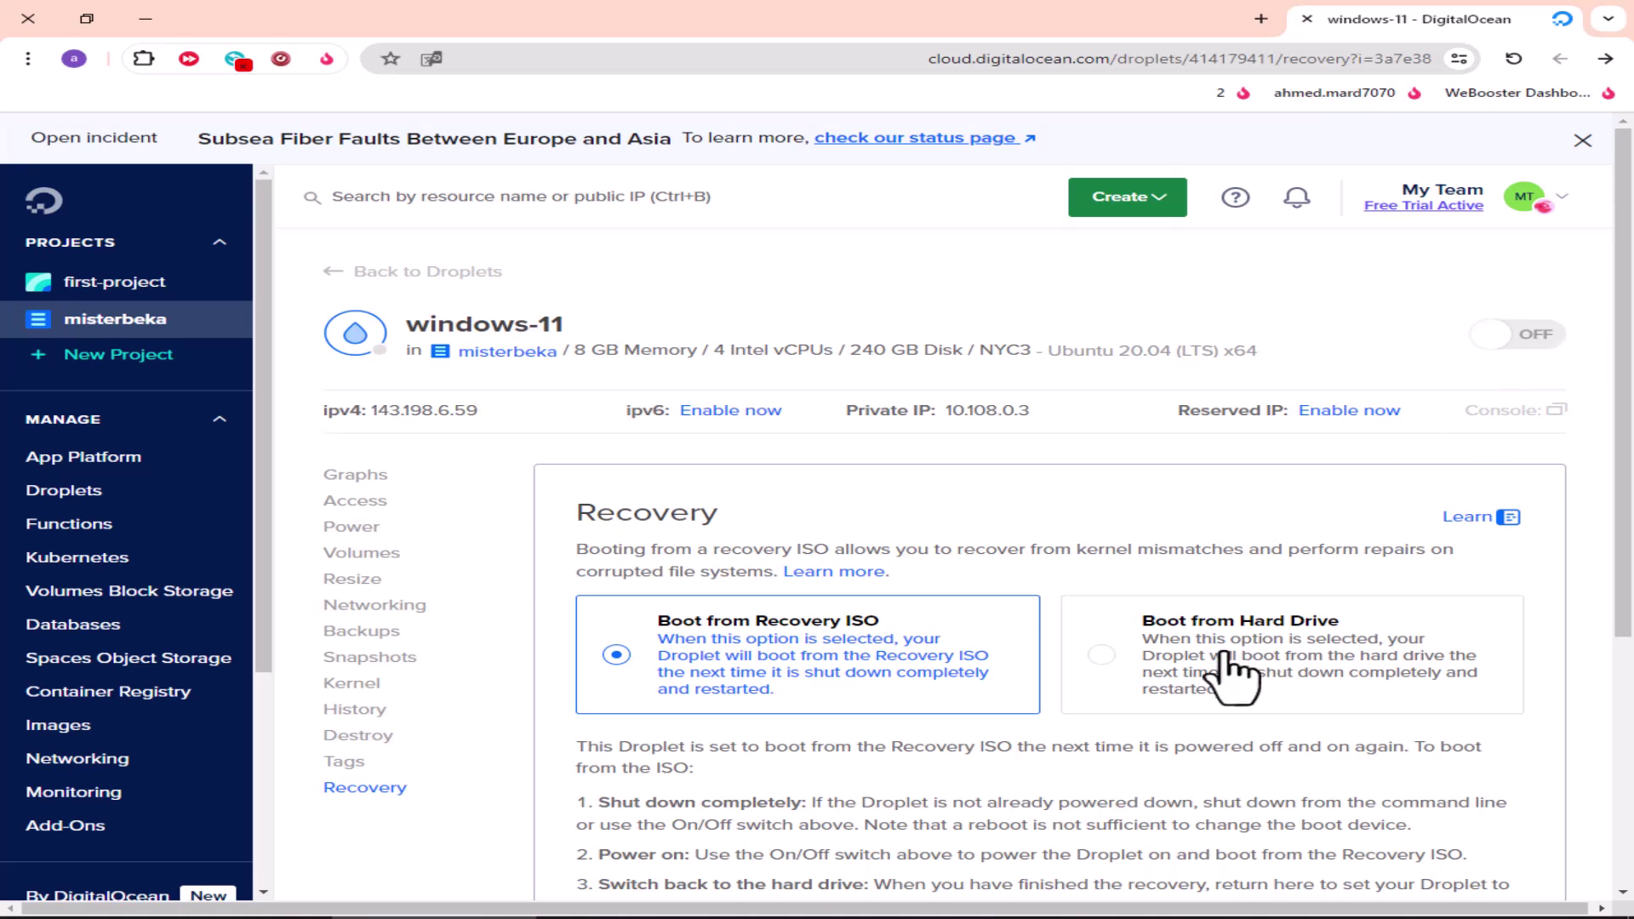
click(1177, 653)
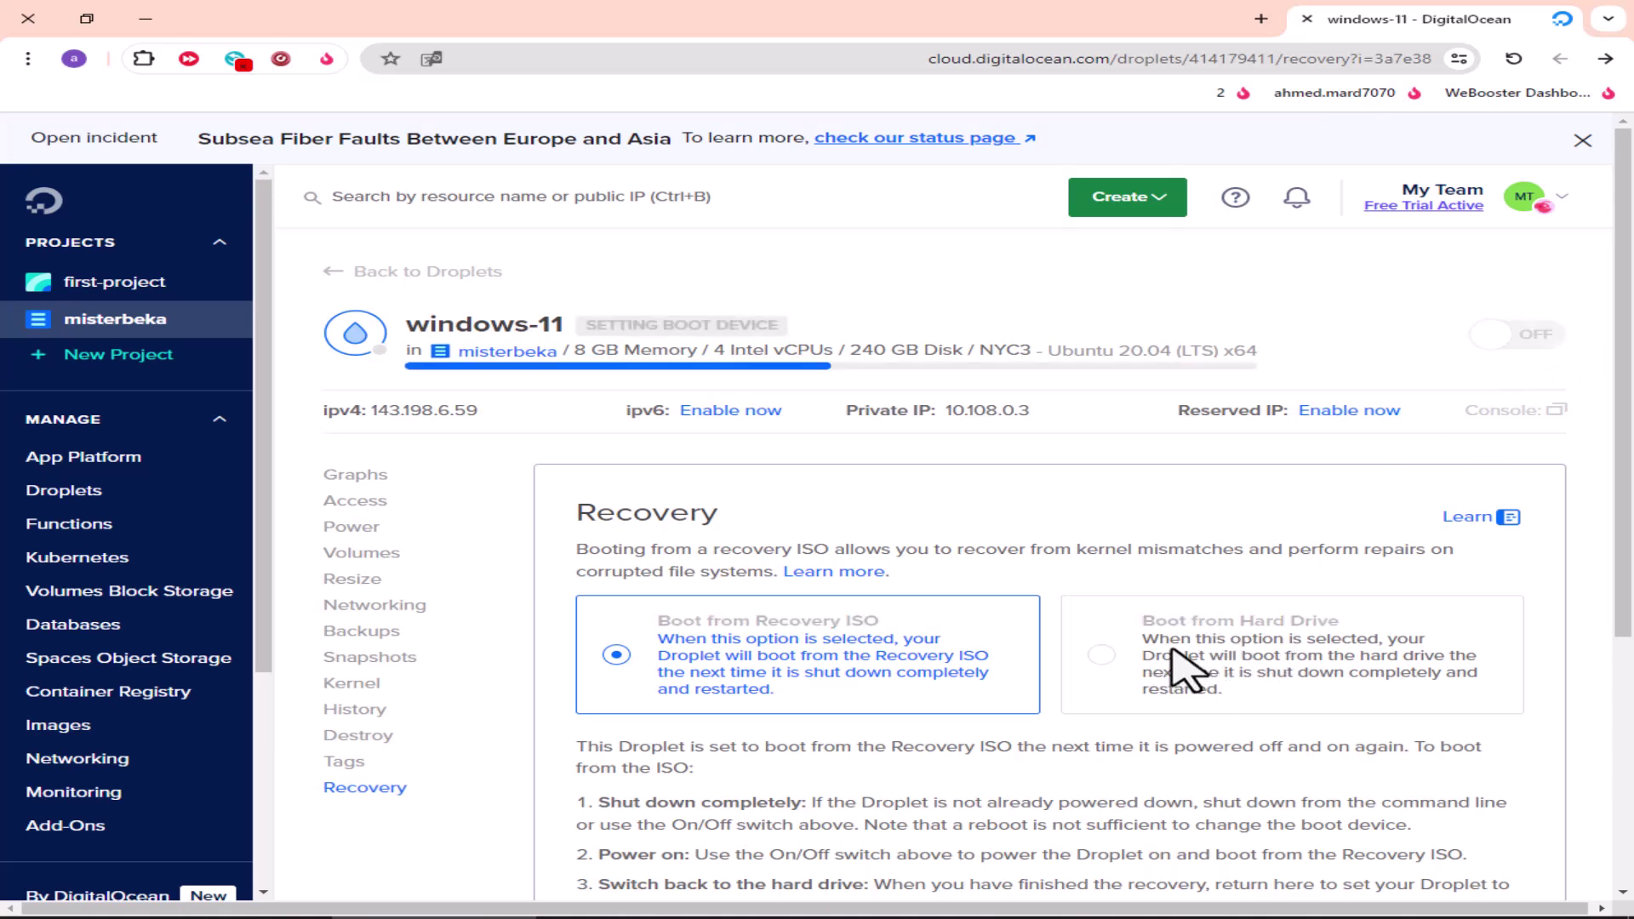
click(1502, 337)
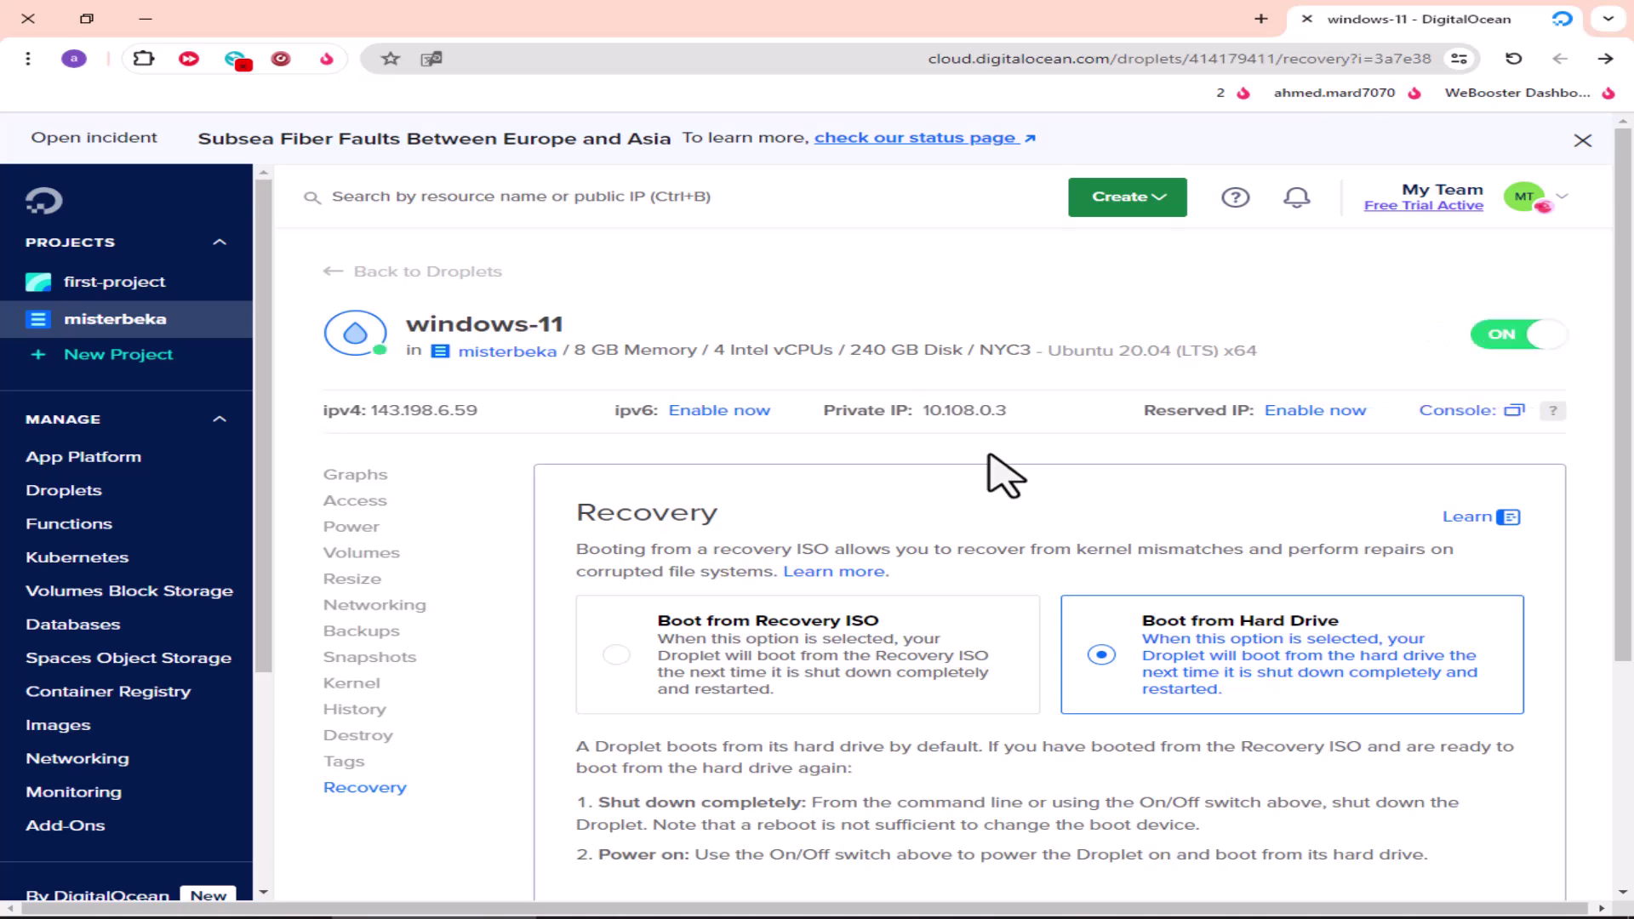
- Launch the Recovery Console from the Droplet's access settings
click(375, 505)
scroll(596, 545, down, 2)
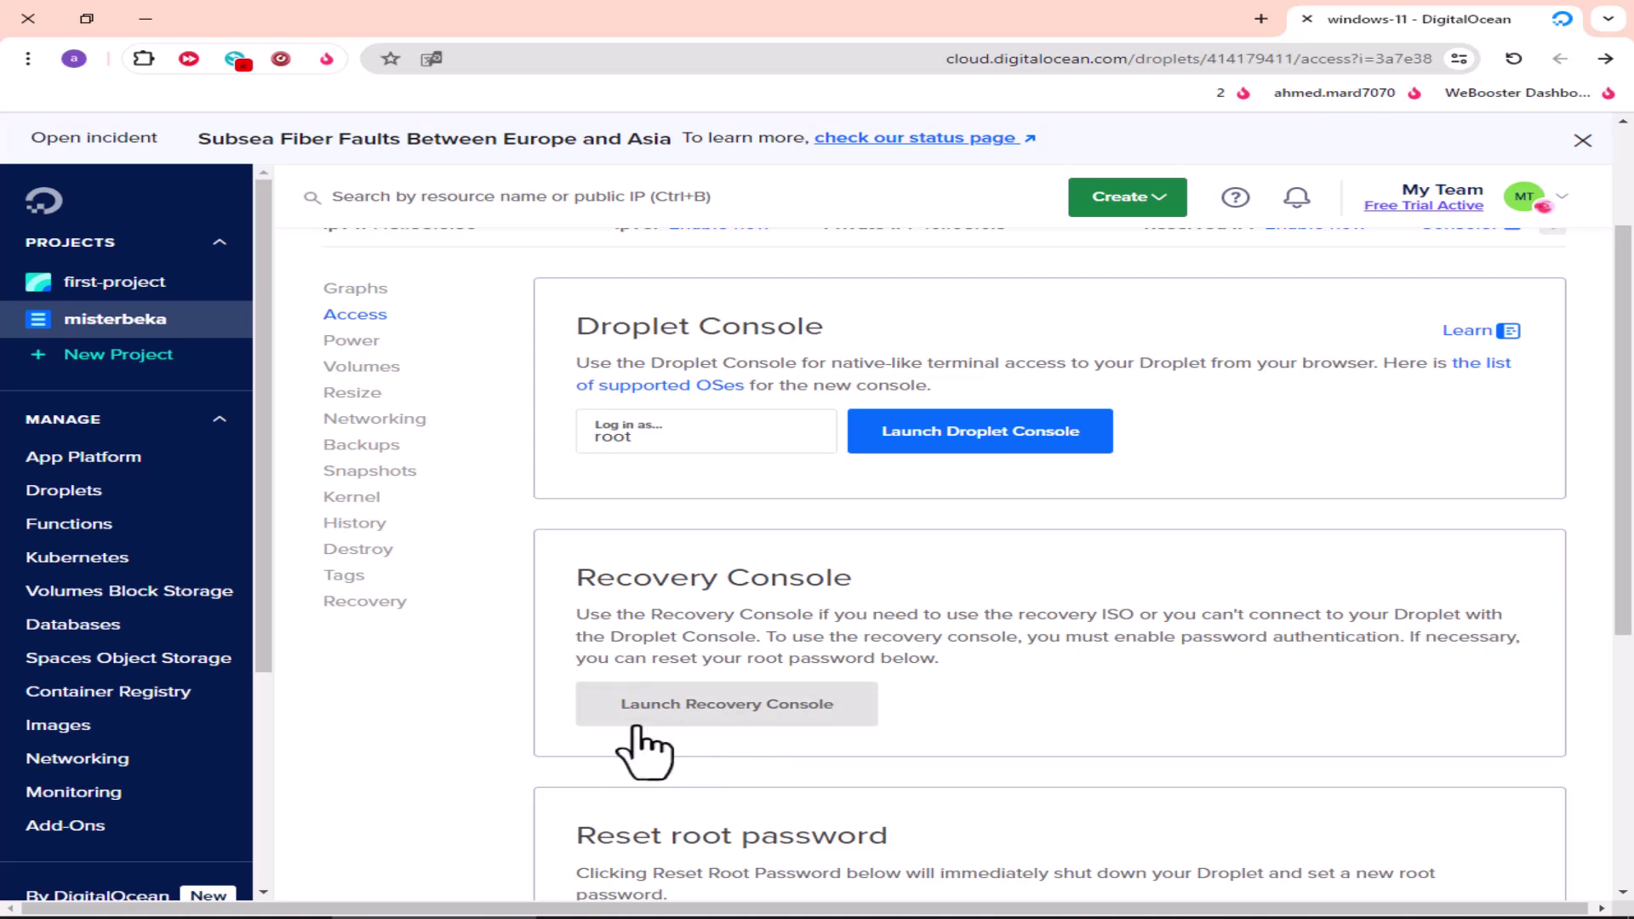
click(687, 723)
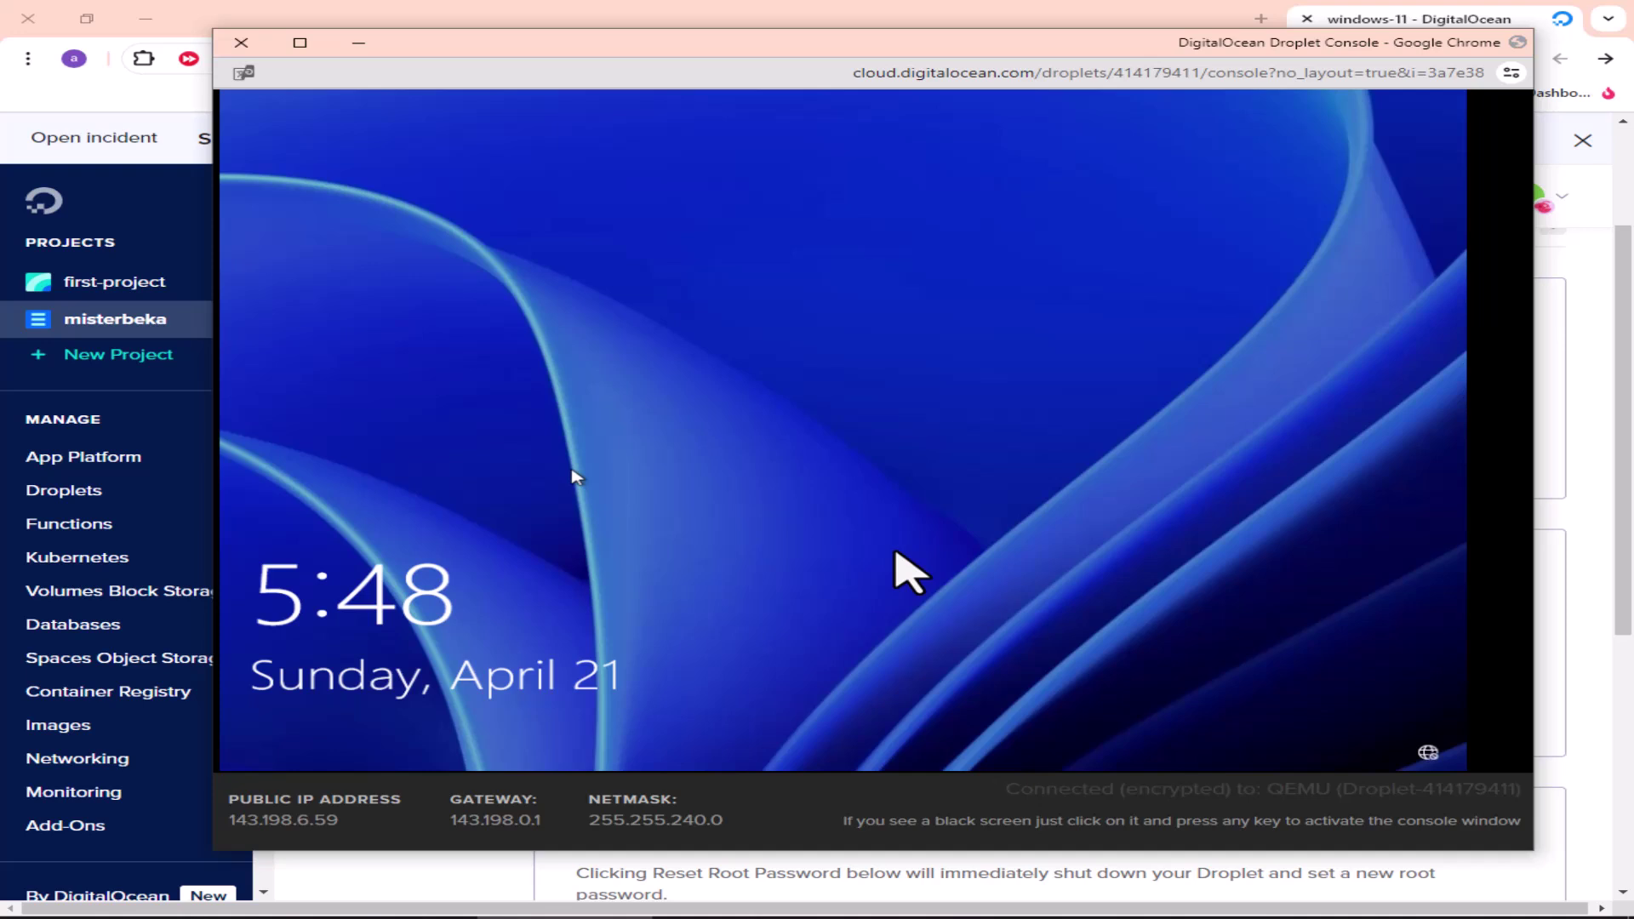
- Sign in to Windows by pasting the account PIN copied from the VNC login entry in the Notepad notes
click(510, 557)
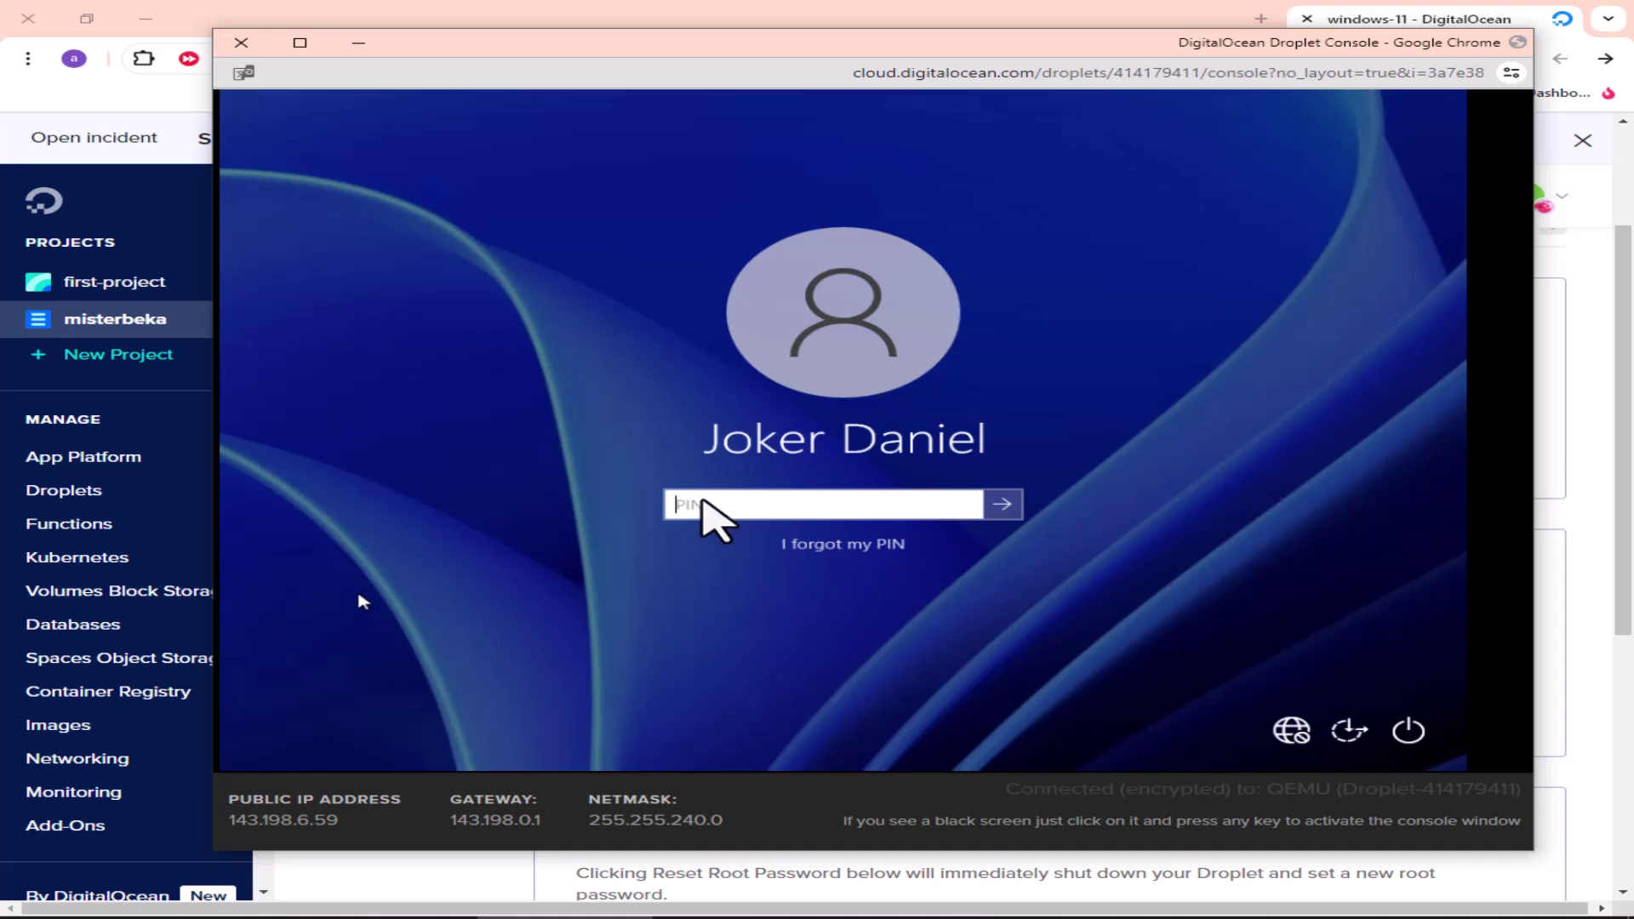
key(alt+Tab)
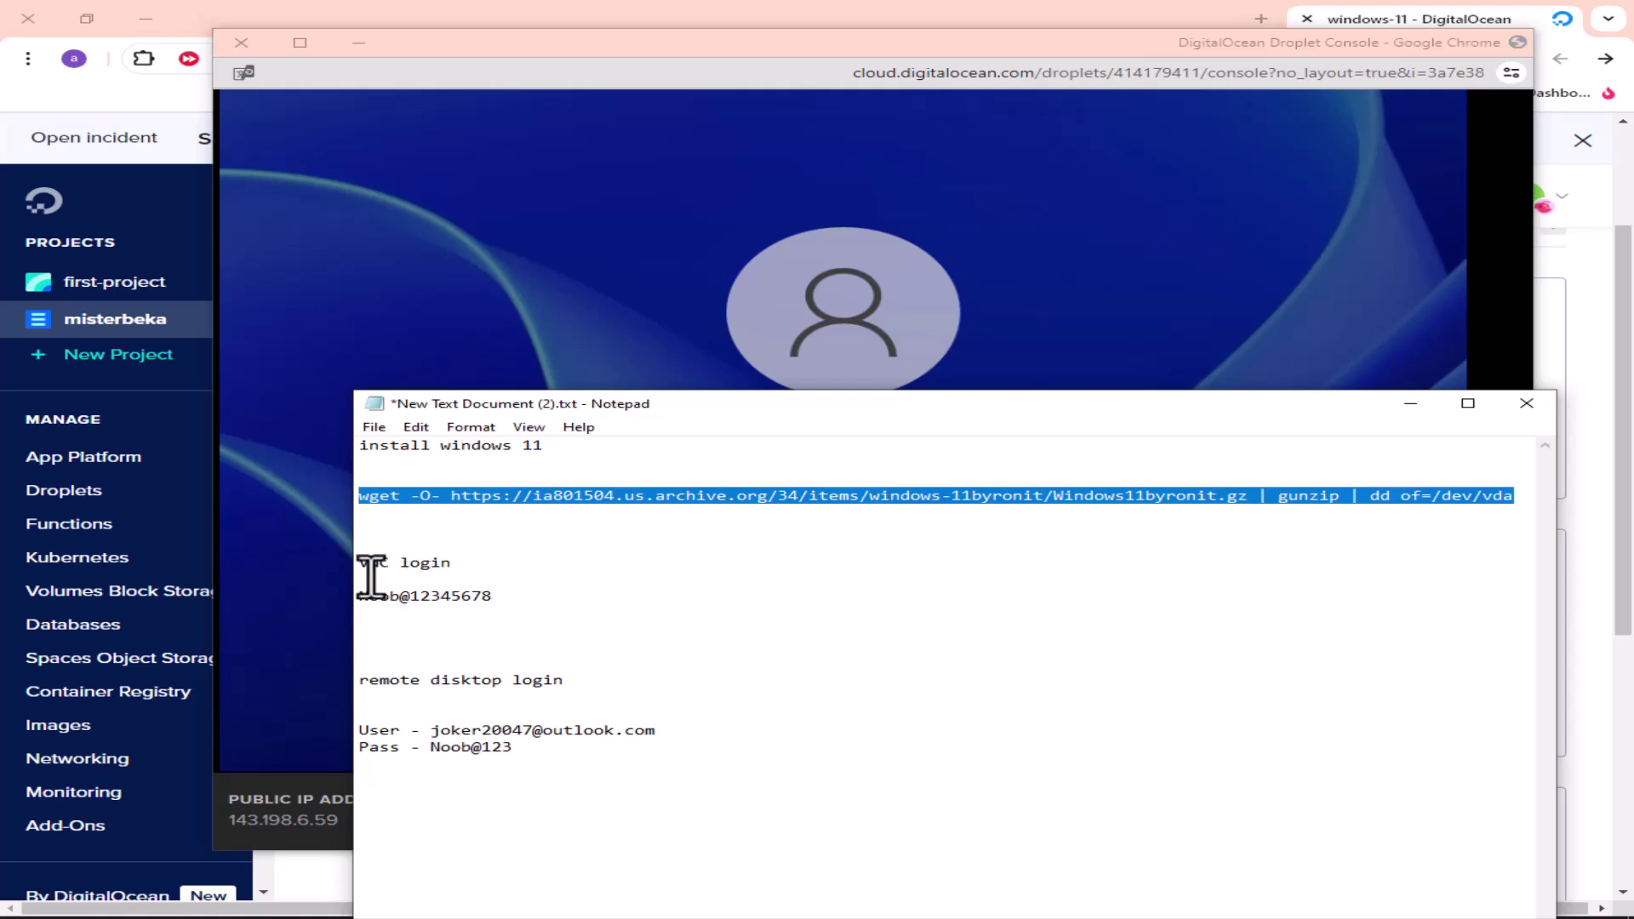
click(881, 67)
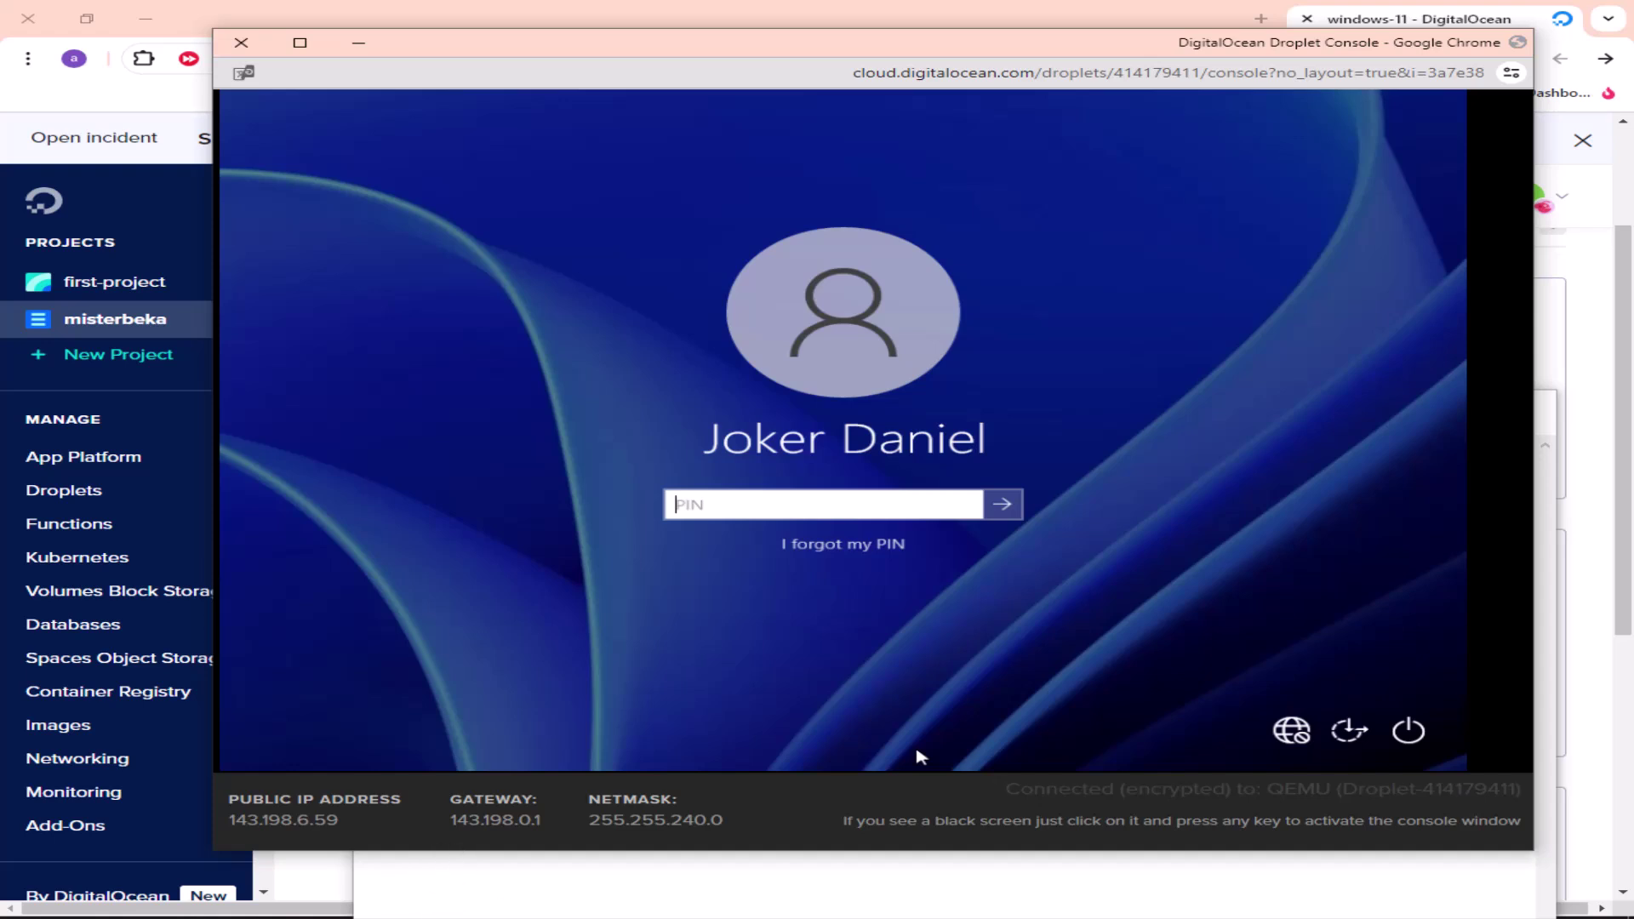
key(alt+Tab)
drag(496, 596, 373, 587)
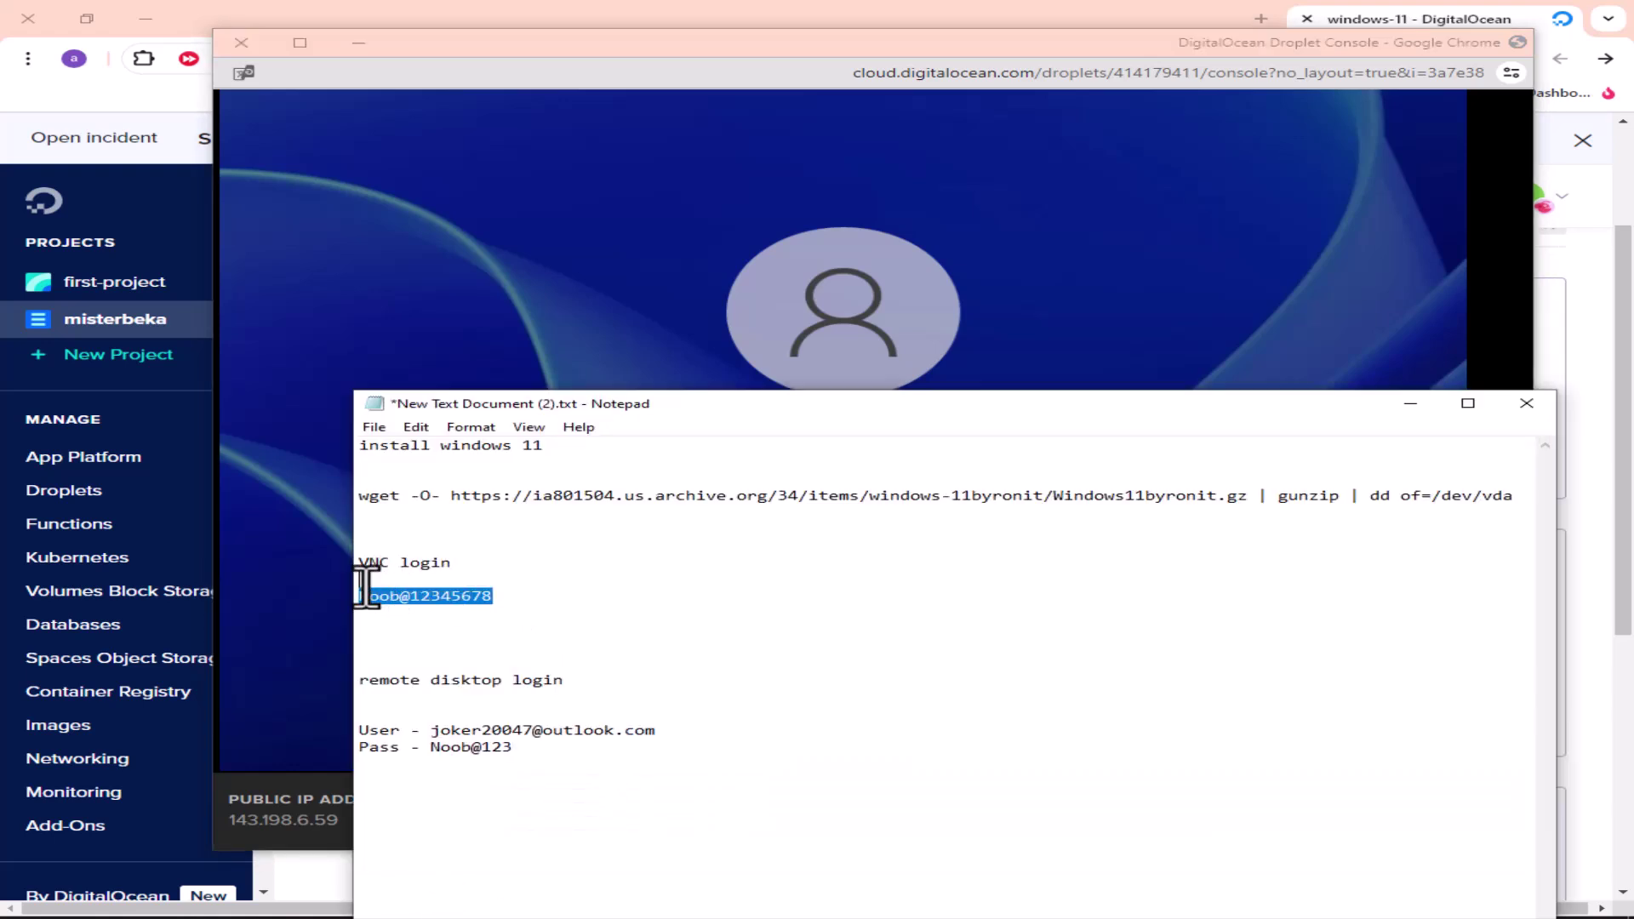
click(851, 303)
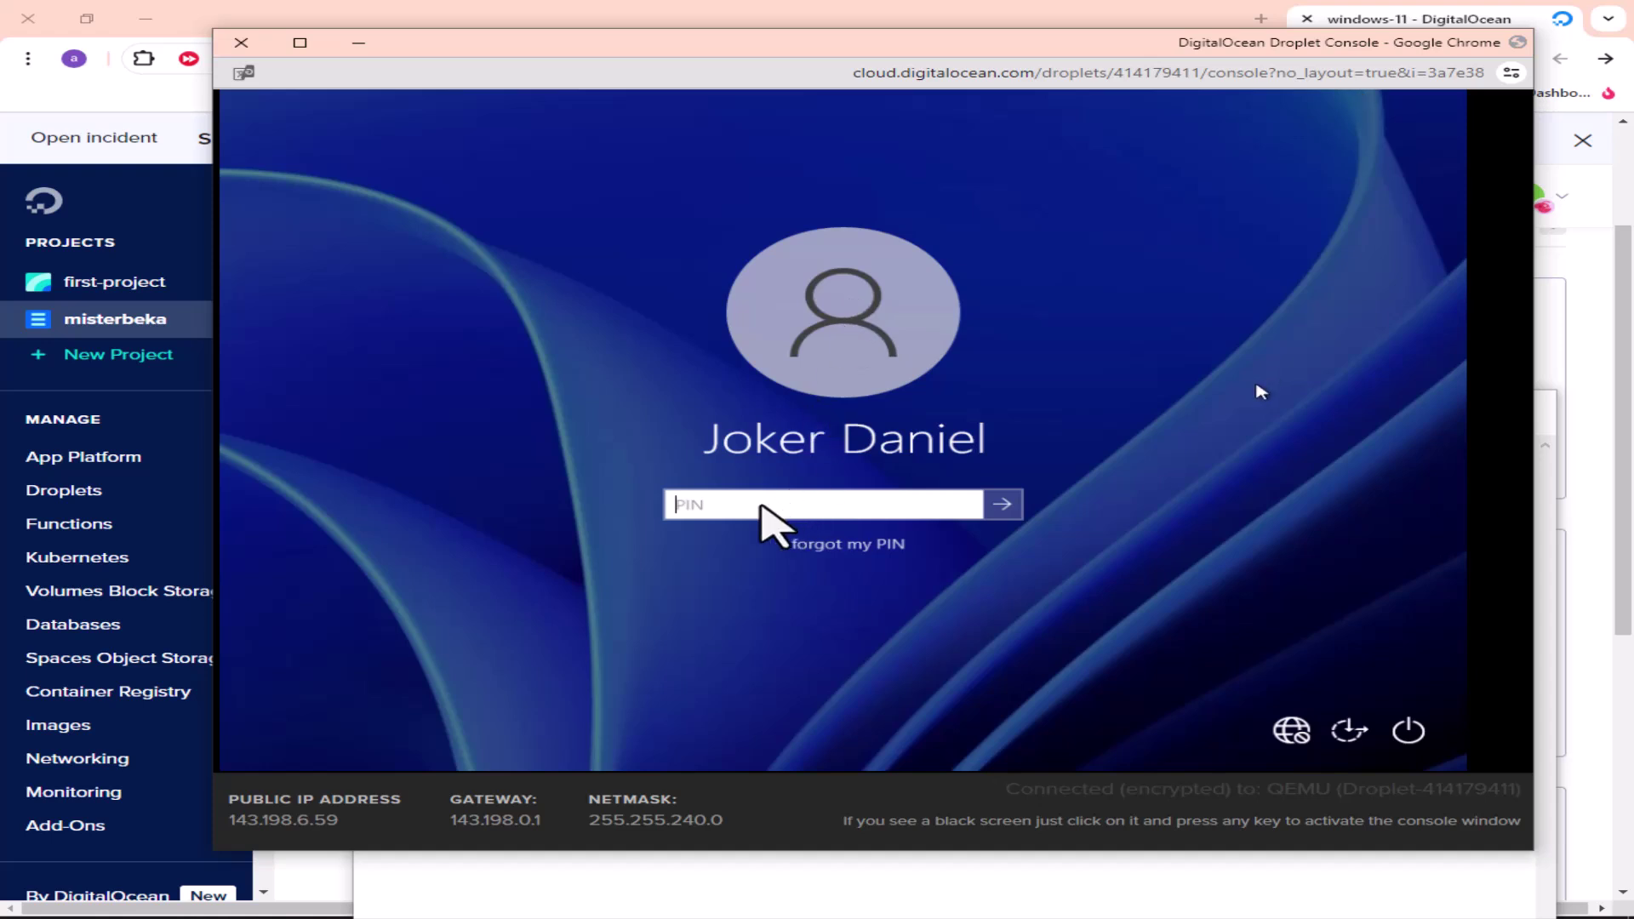
key(ctrl+v)
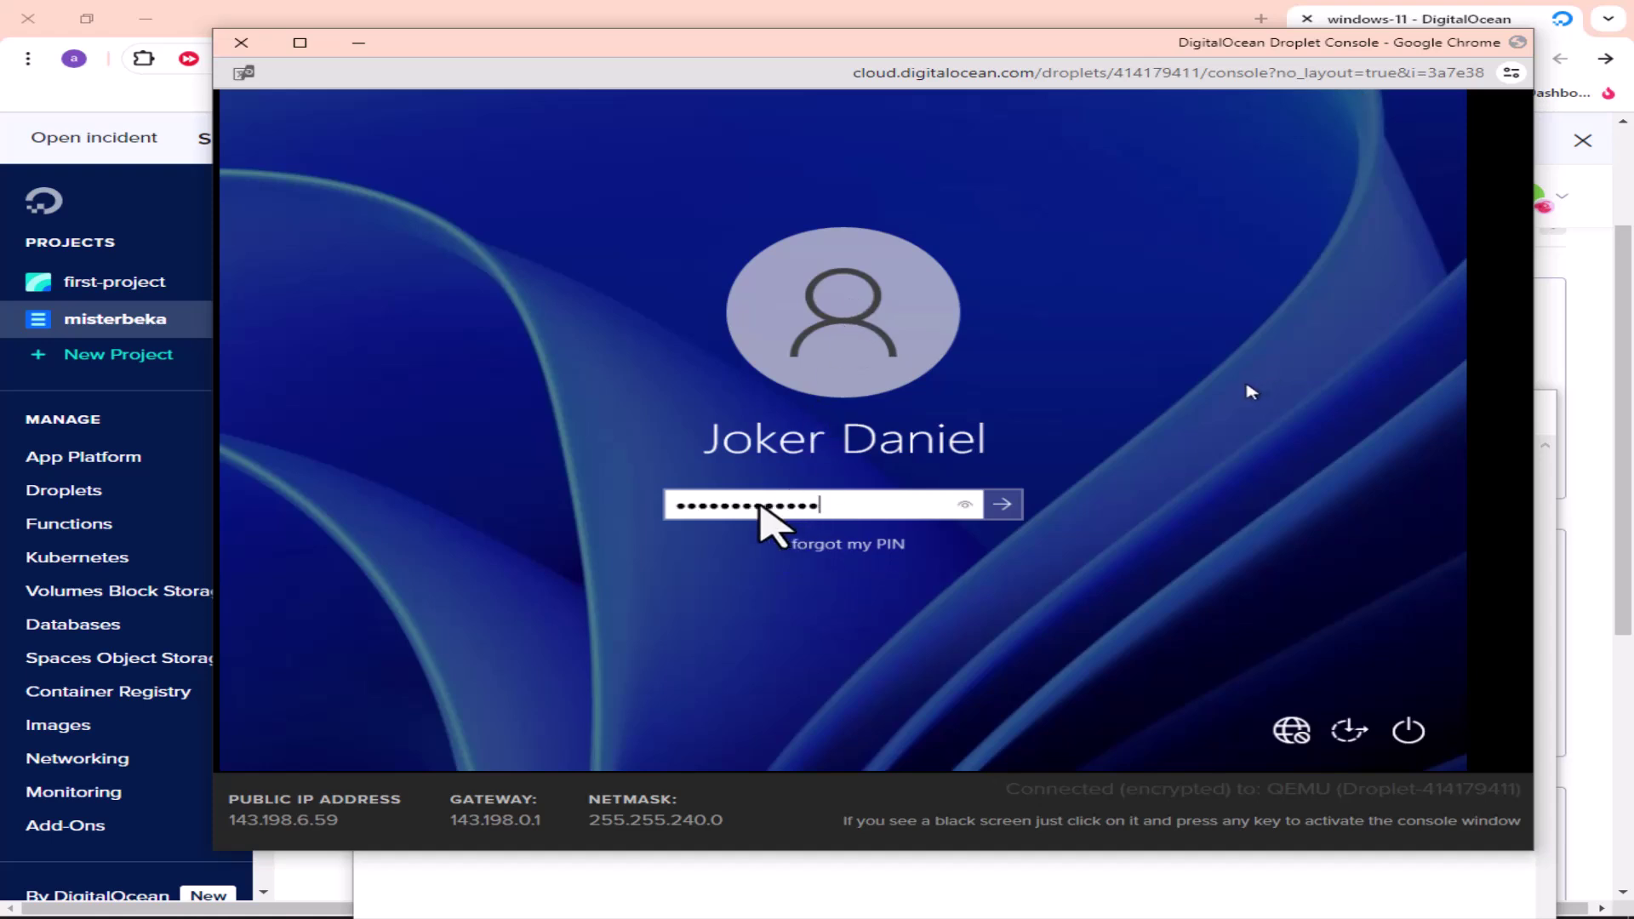
key(Return)
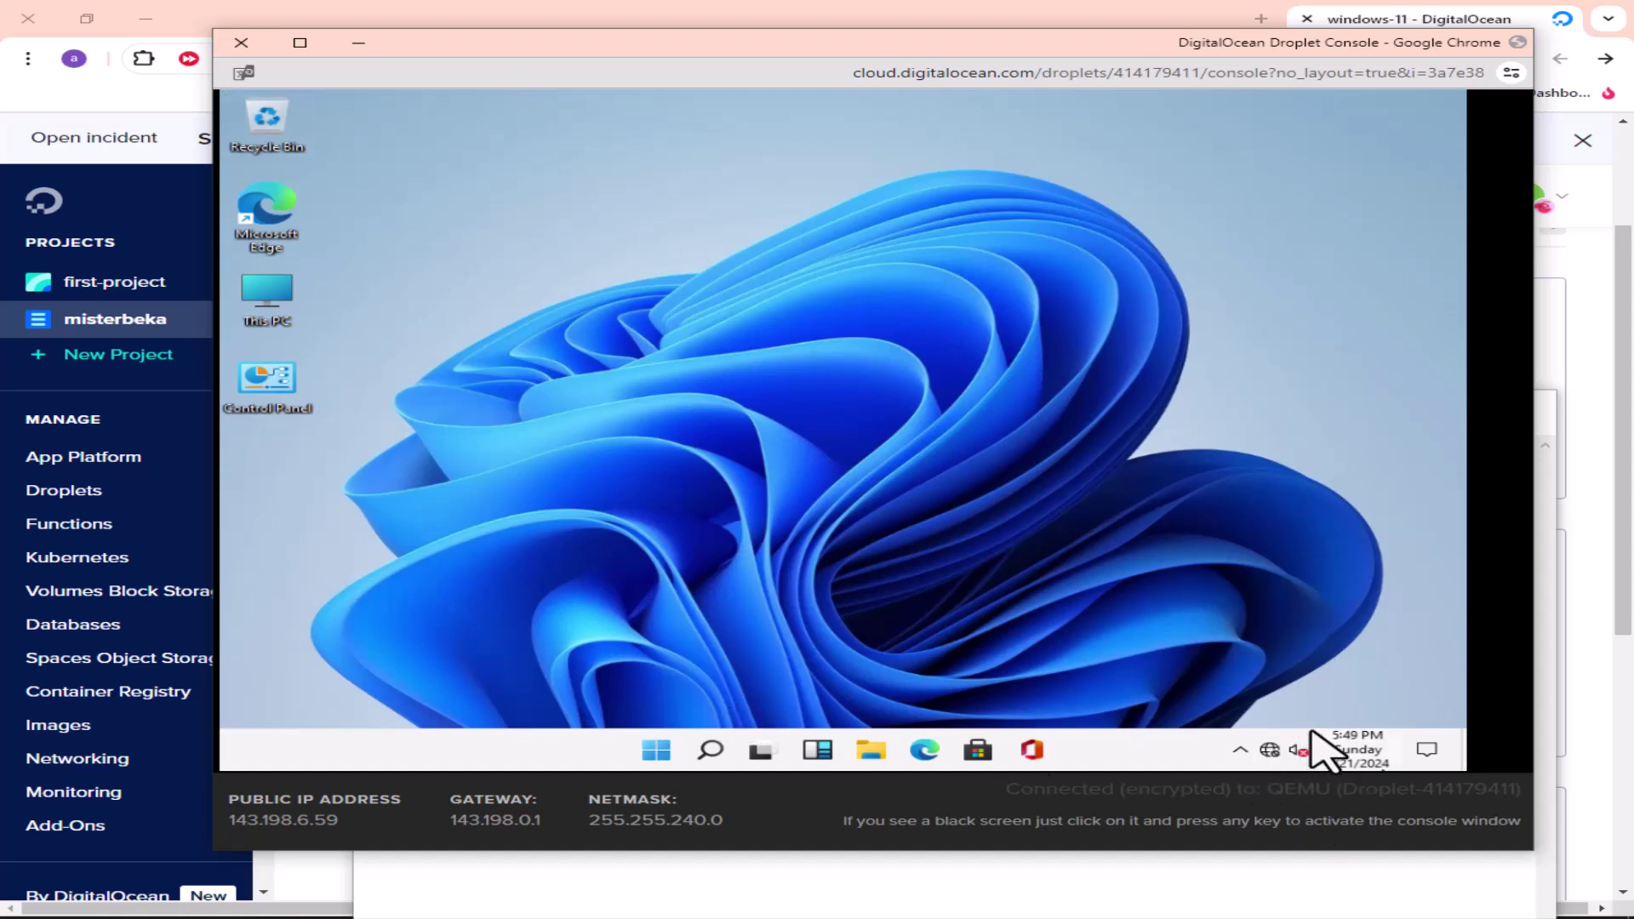
- Open the Windows Ethernet settings and bring up the network adapter options
mouse_move(1300, 751)
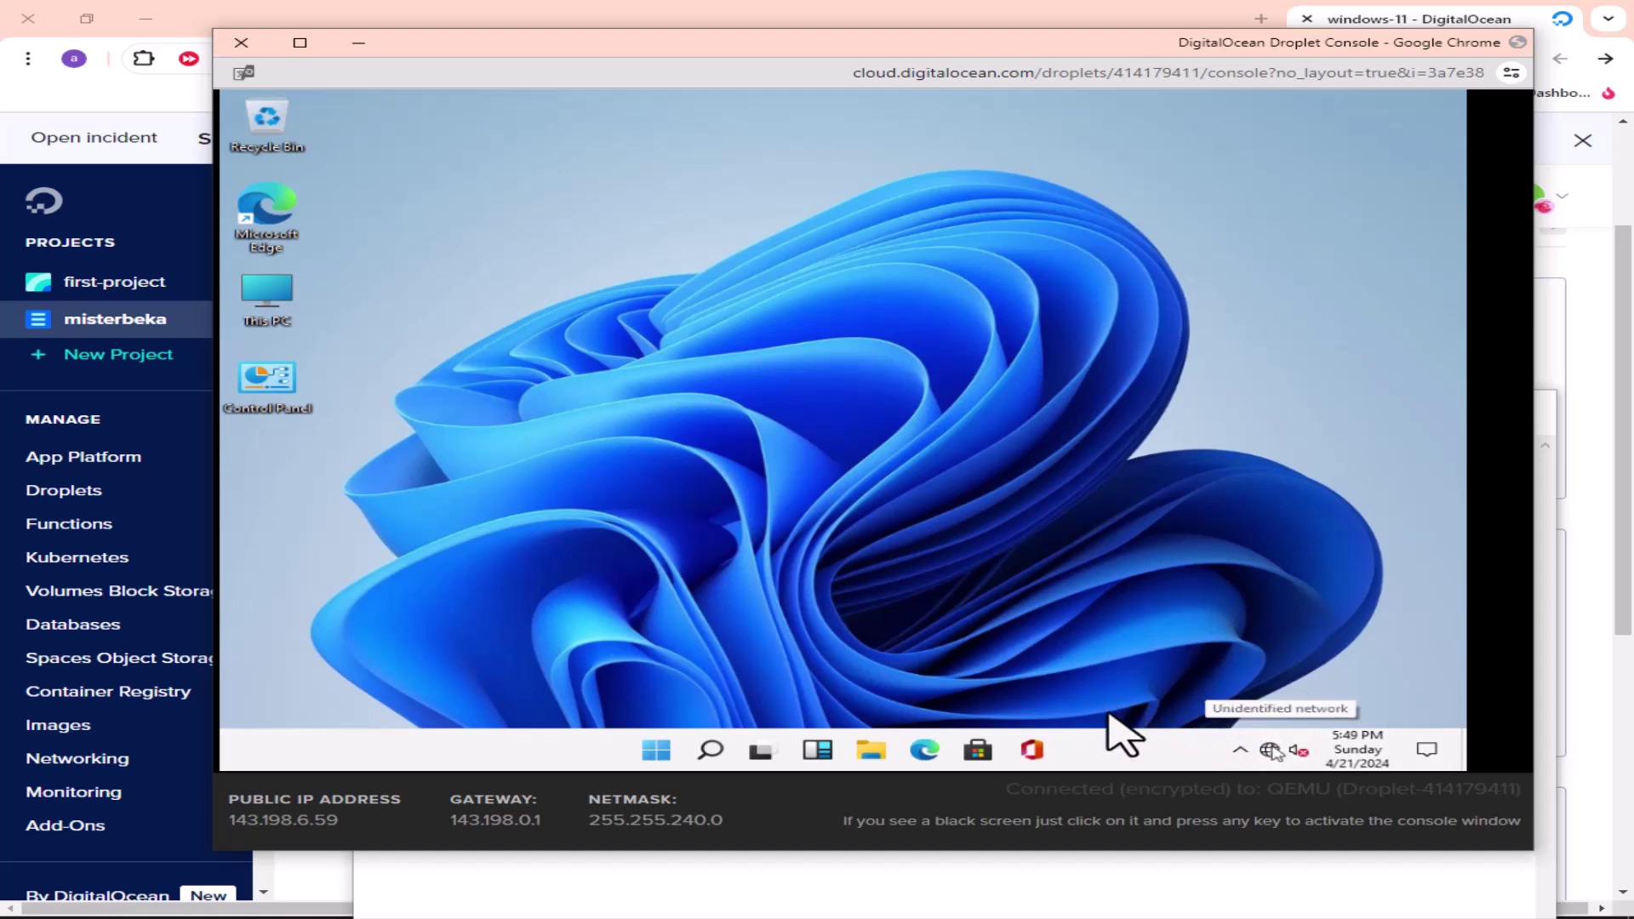
right_click(1123, 736)
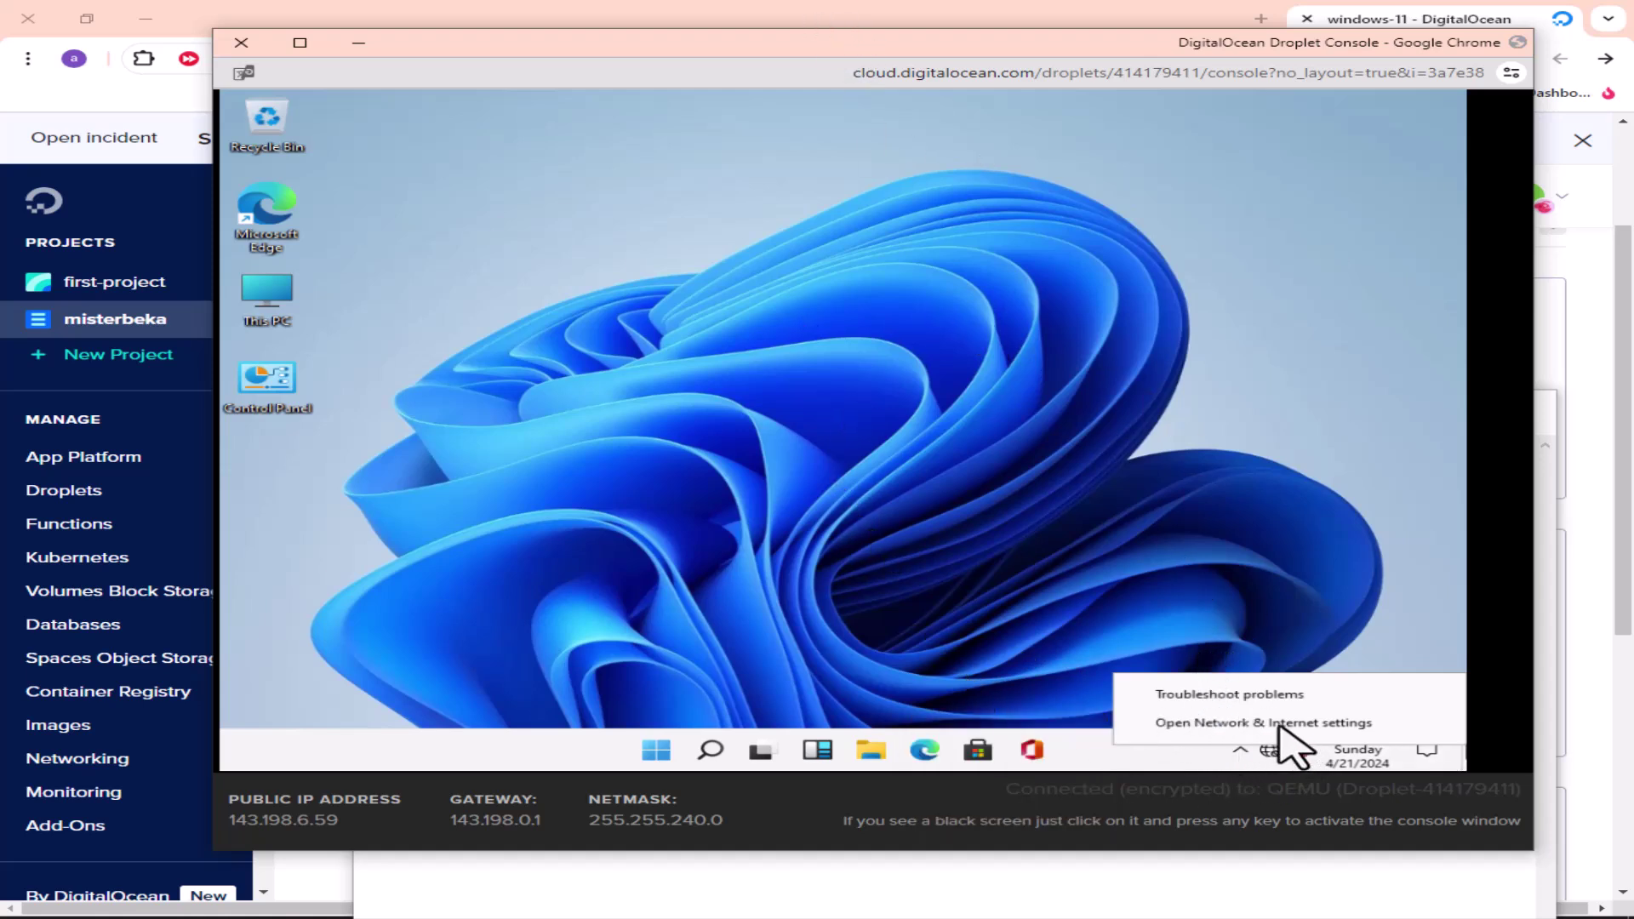
click(1226, 723)
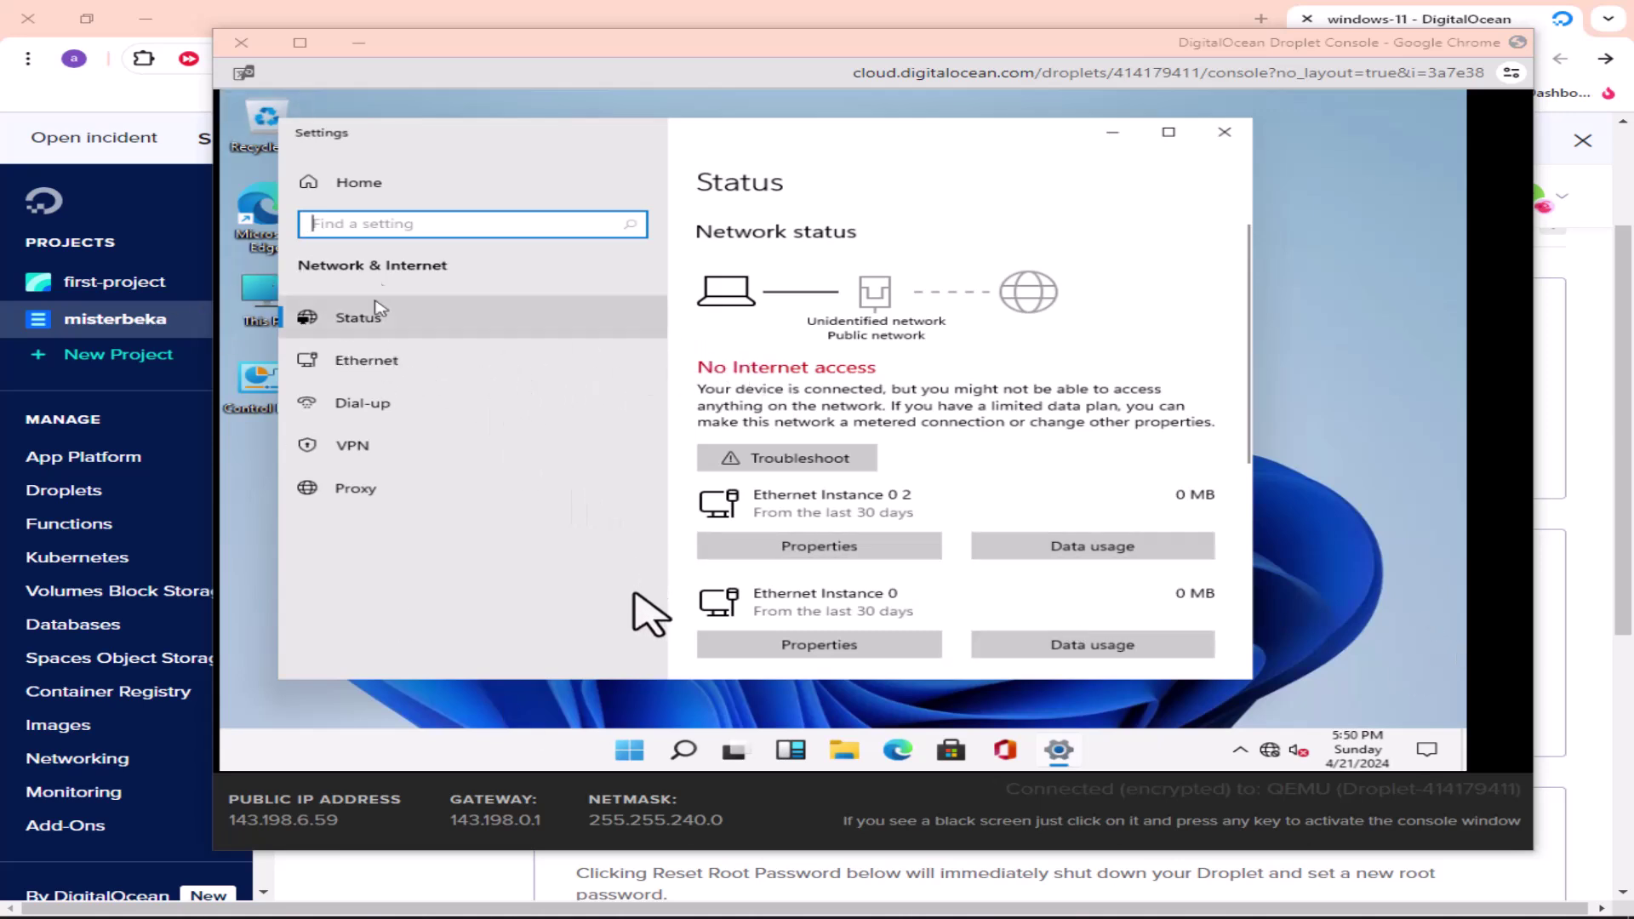
click(378, 365)
click(378, 365)
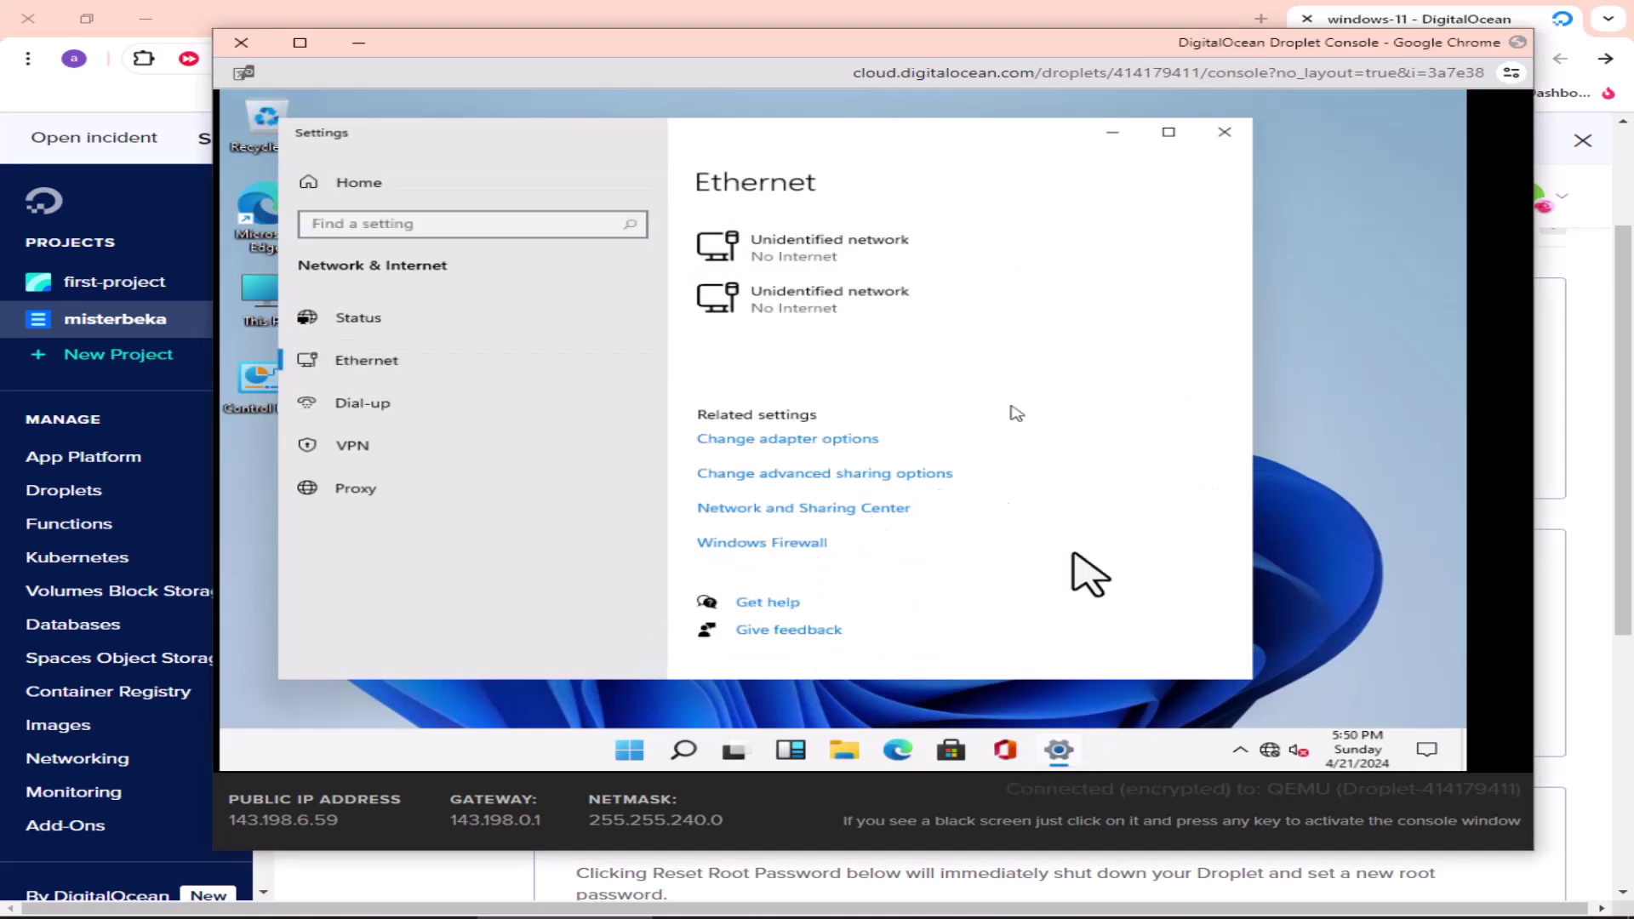
click(804, 441)
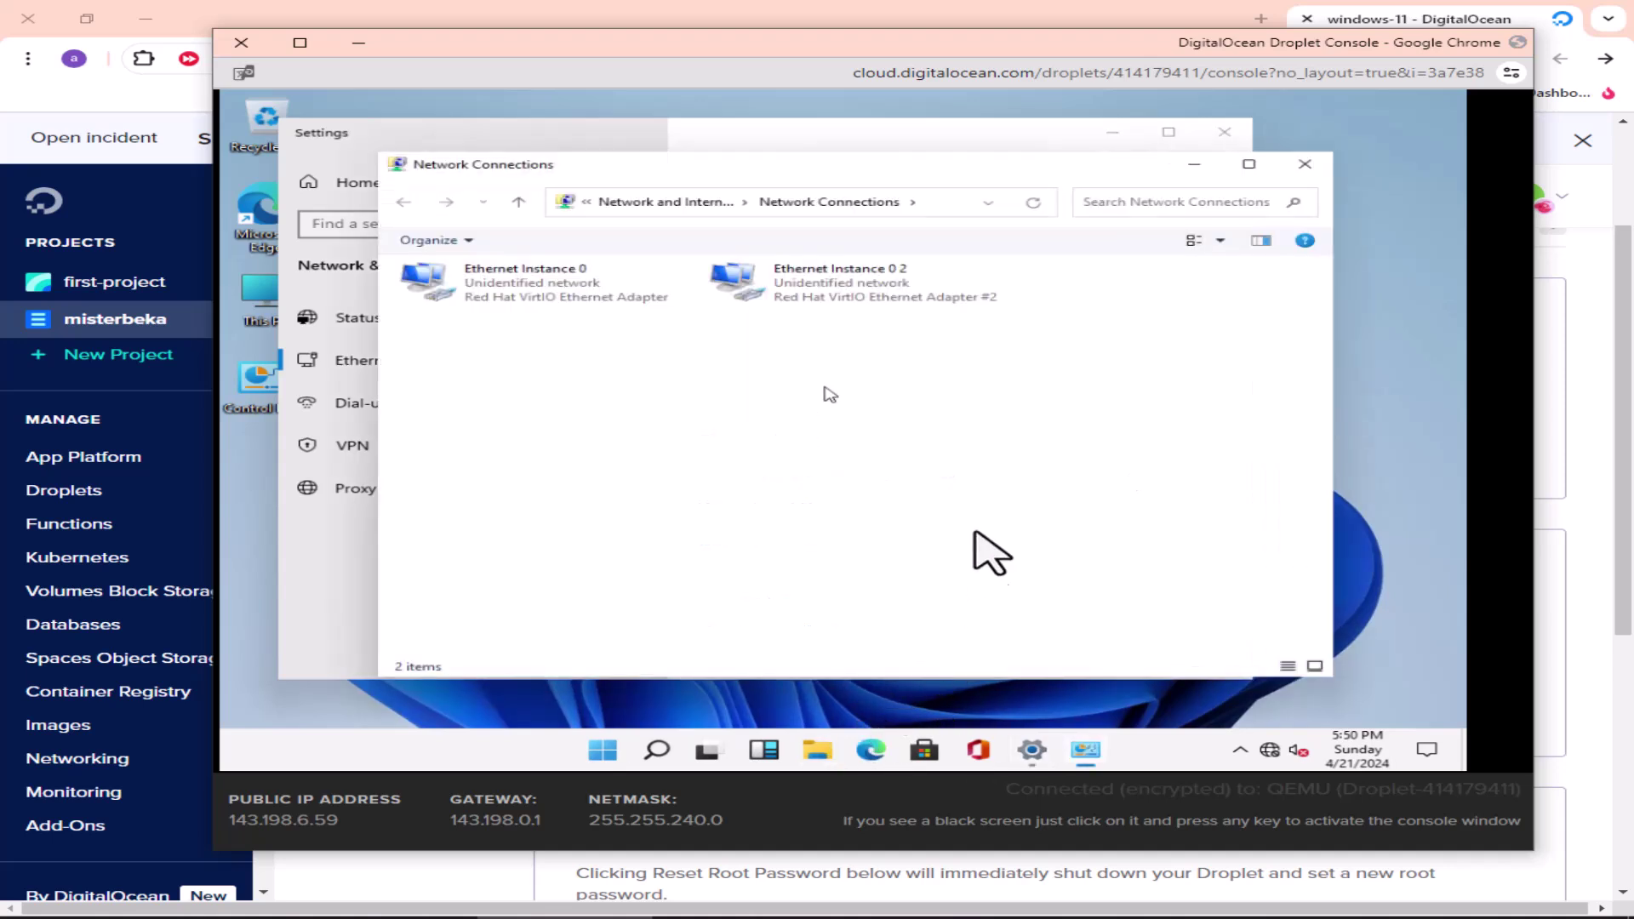
- Give the Ethernet Instance 0 2 adapter the static IPv4 address 143.198.6.59, subnet mask 255.255.240.0, gateway 143.198.0.1, and DNS servers 8.8.8.8 and 8.8.4.4
right_click(1032, 579)
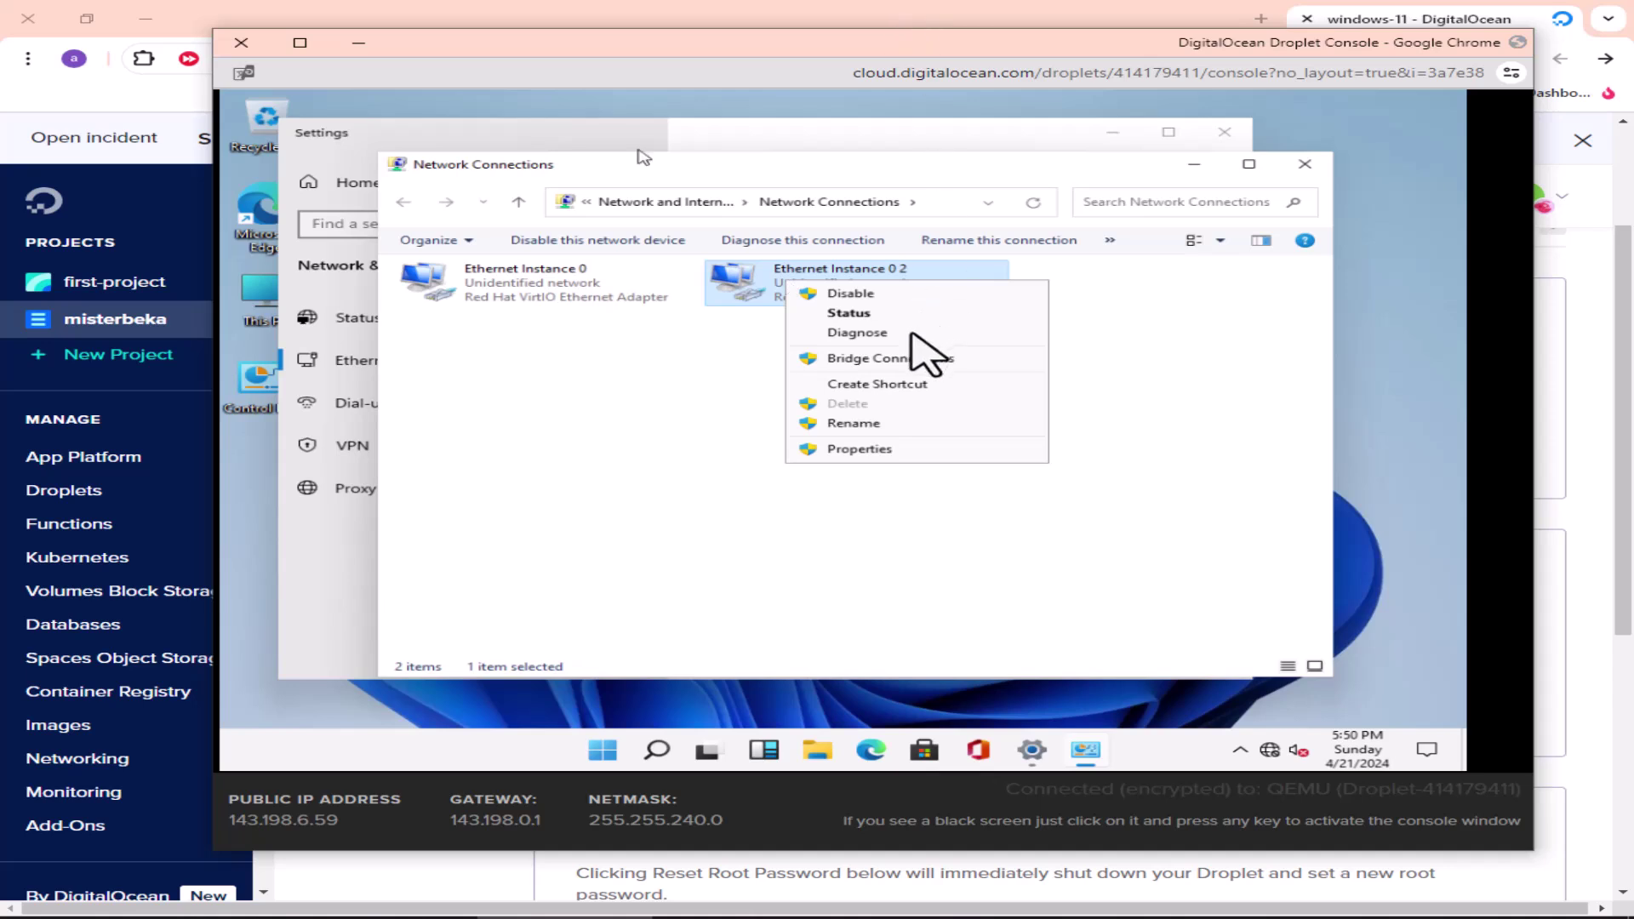
click(846, 450)
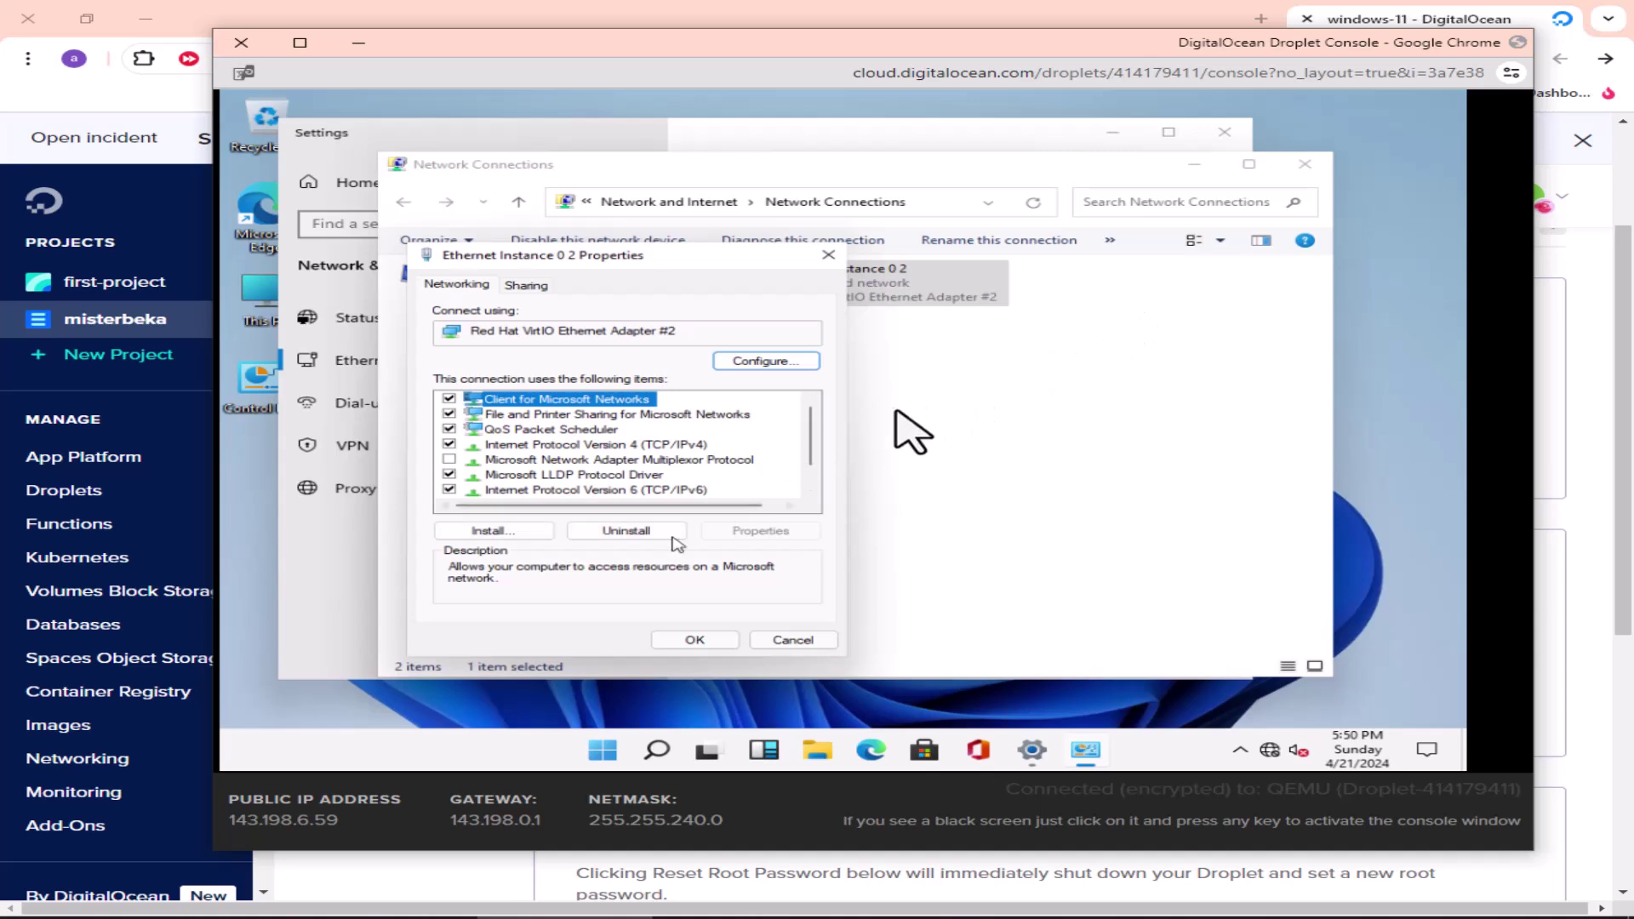
click(593, 444)
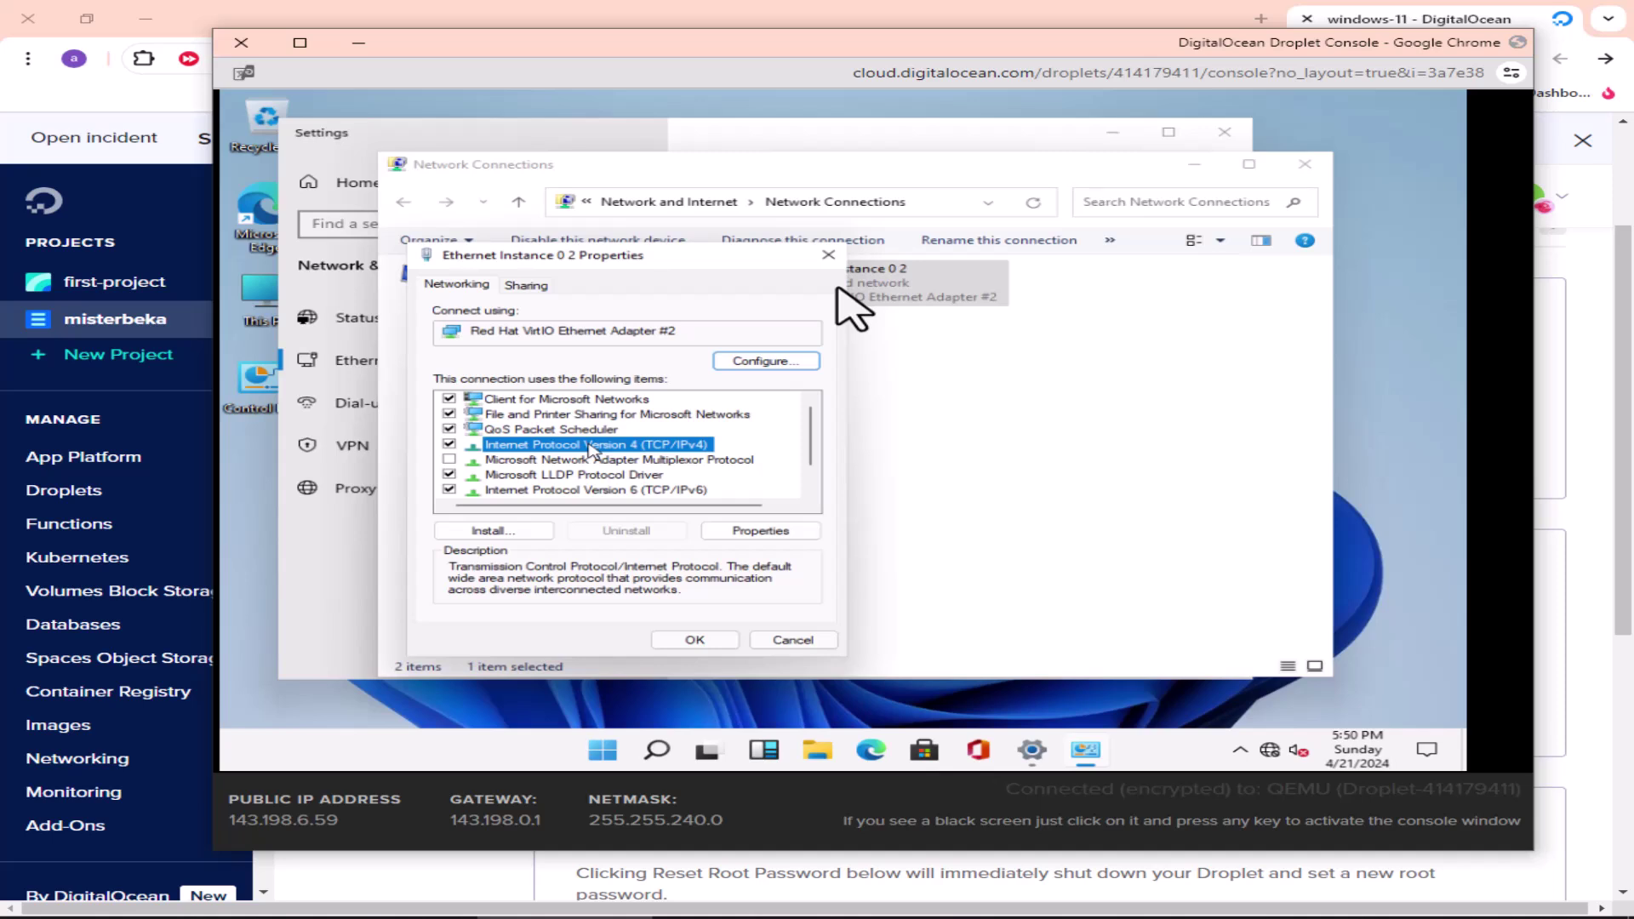
double_click(593, 444)
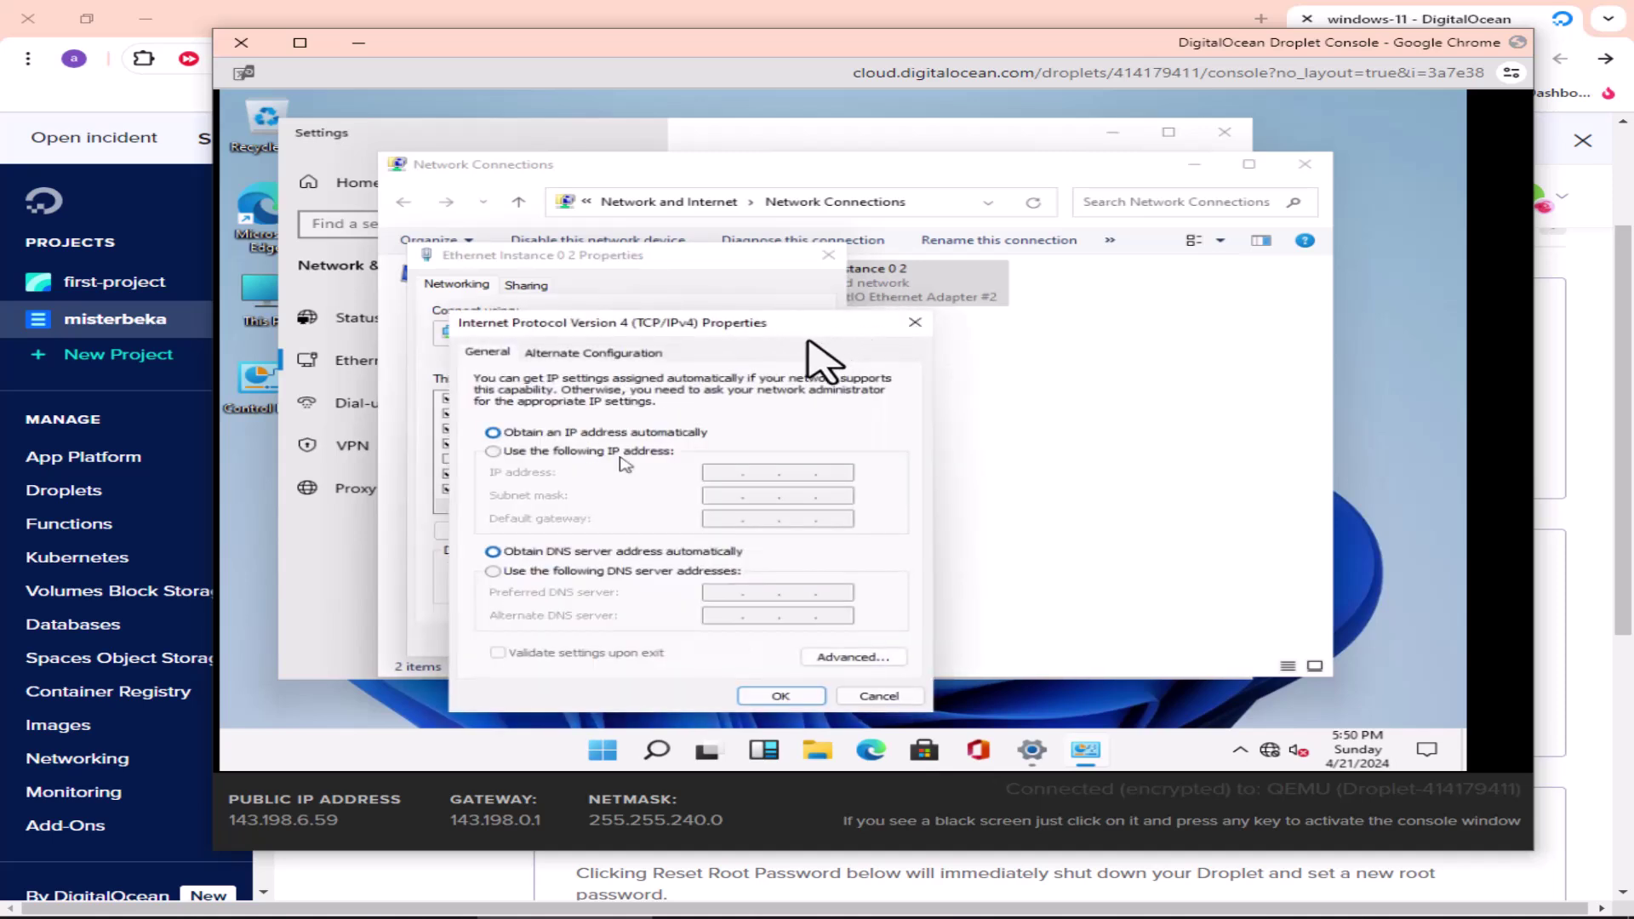
click(520, 456)
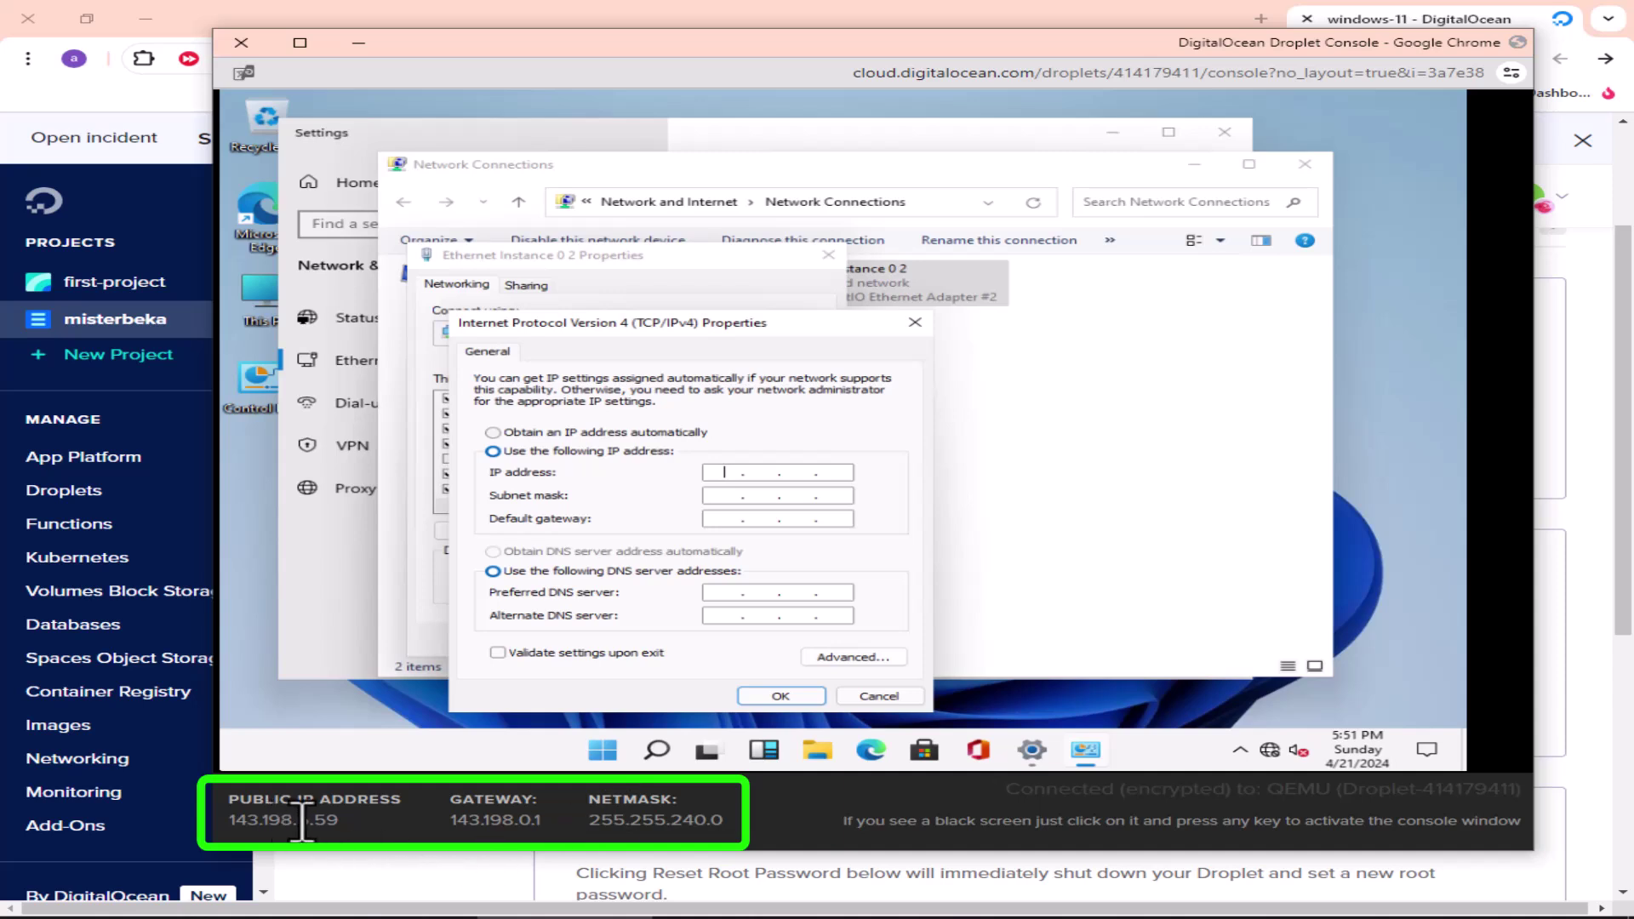
text(143.198.6.59)
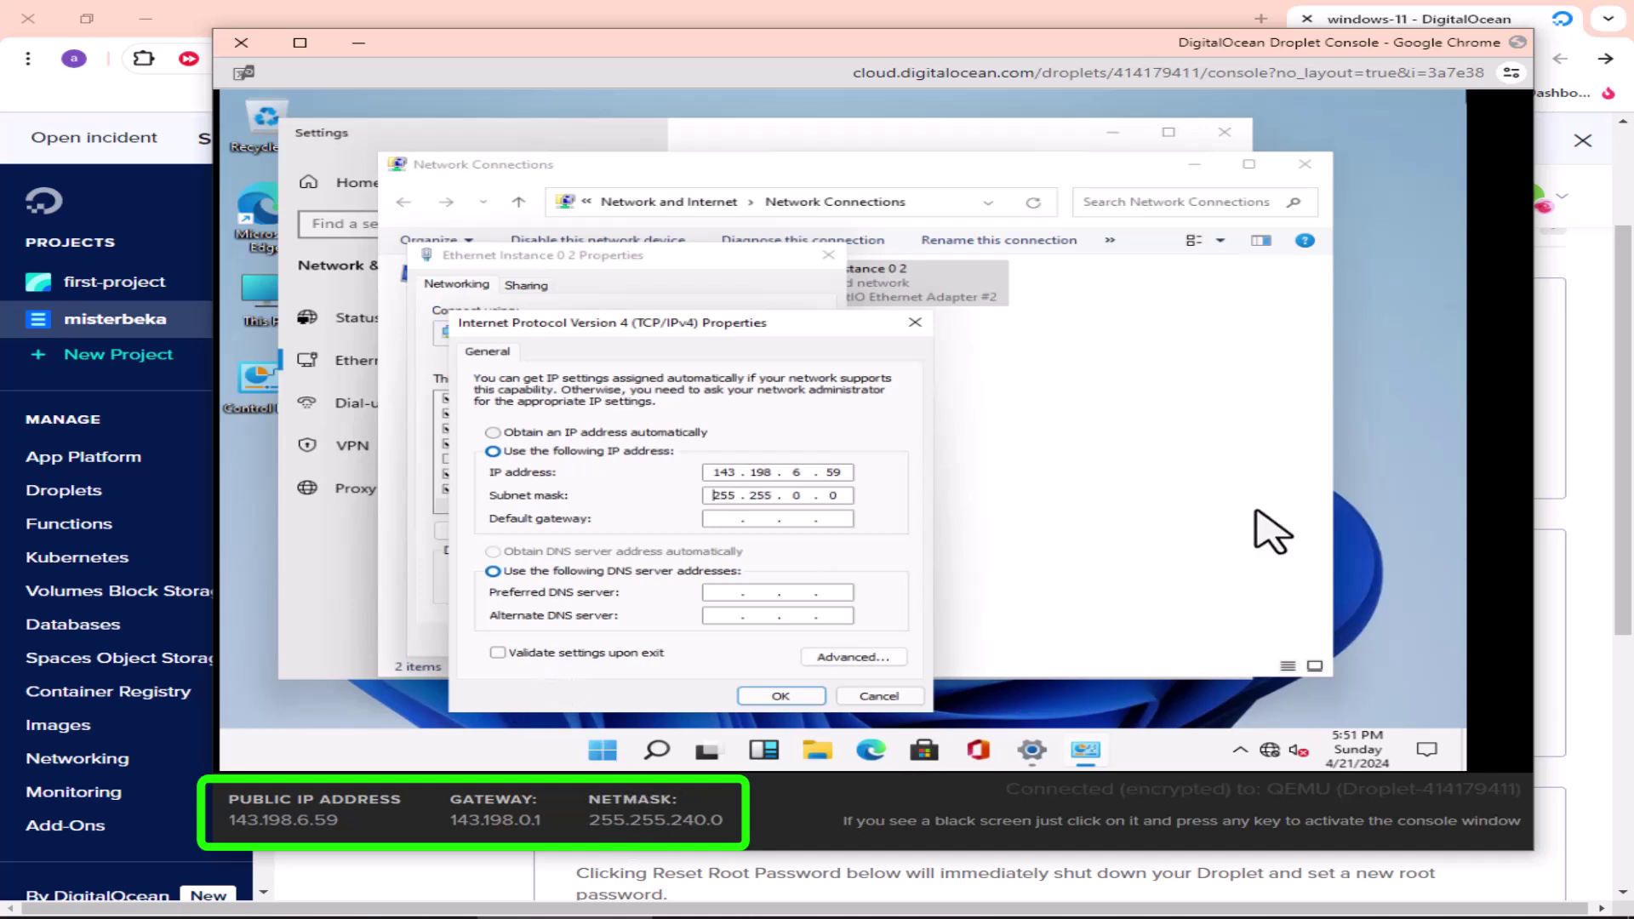
text(255.255.240.0)
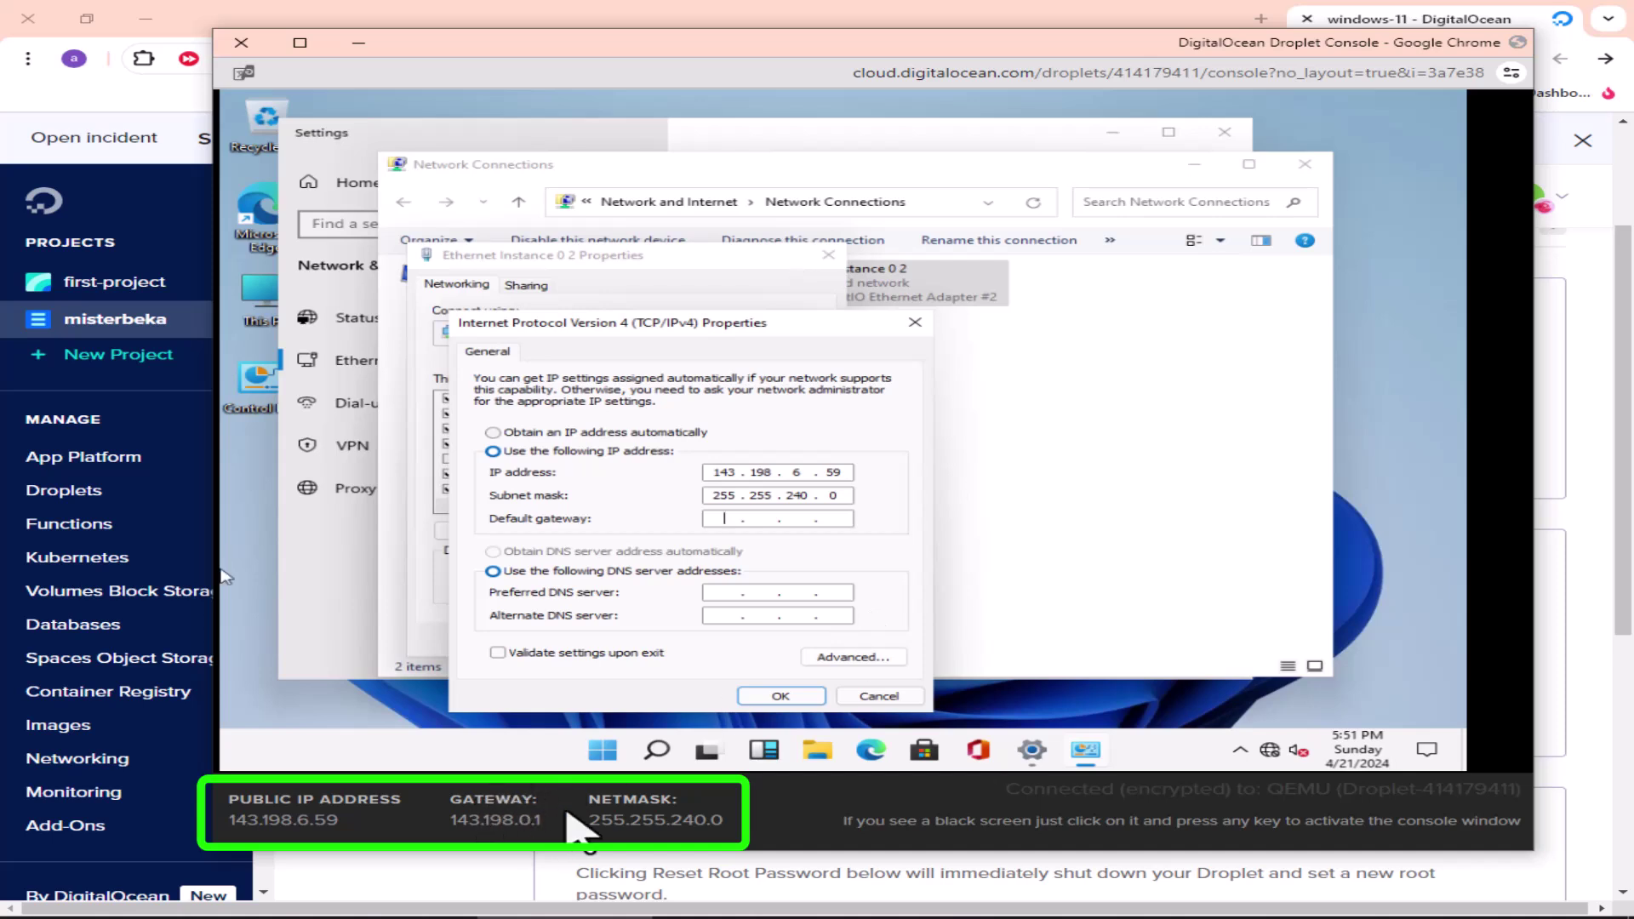
text(143.198.0.1)
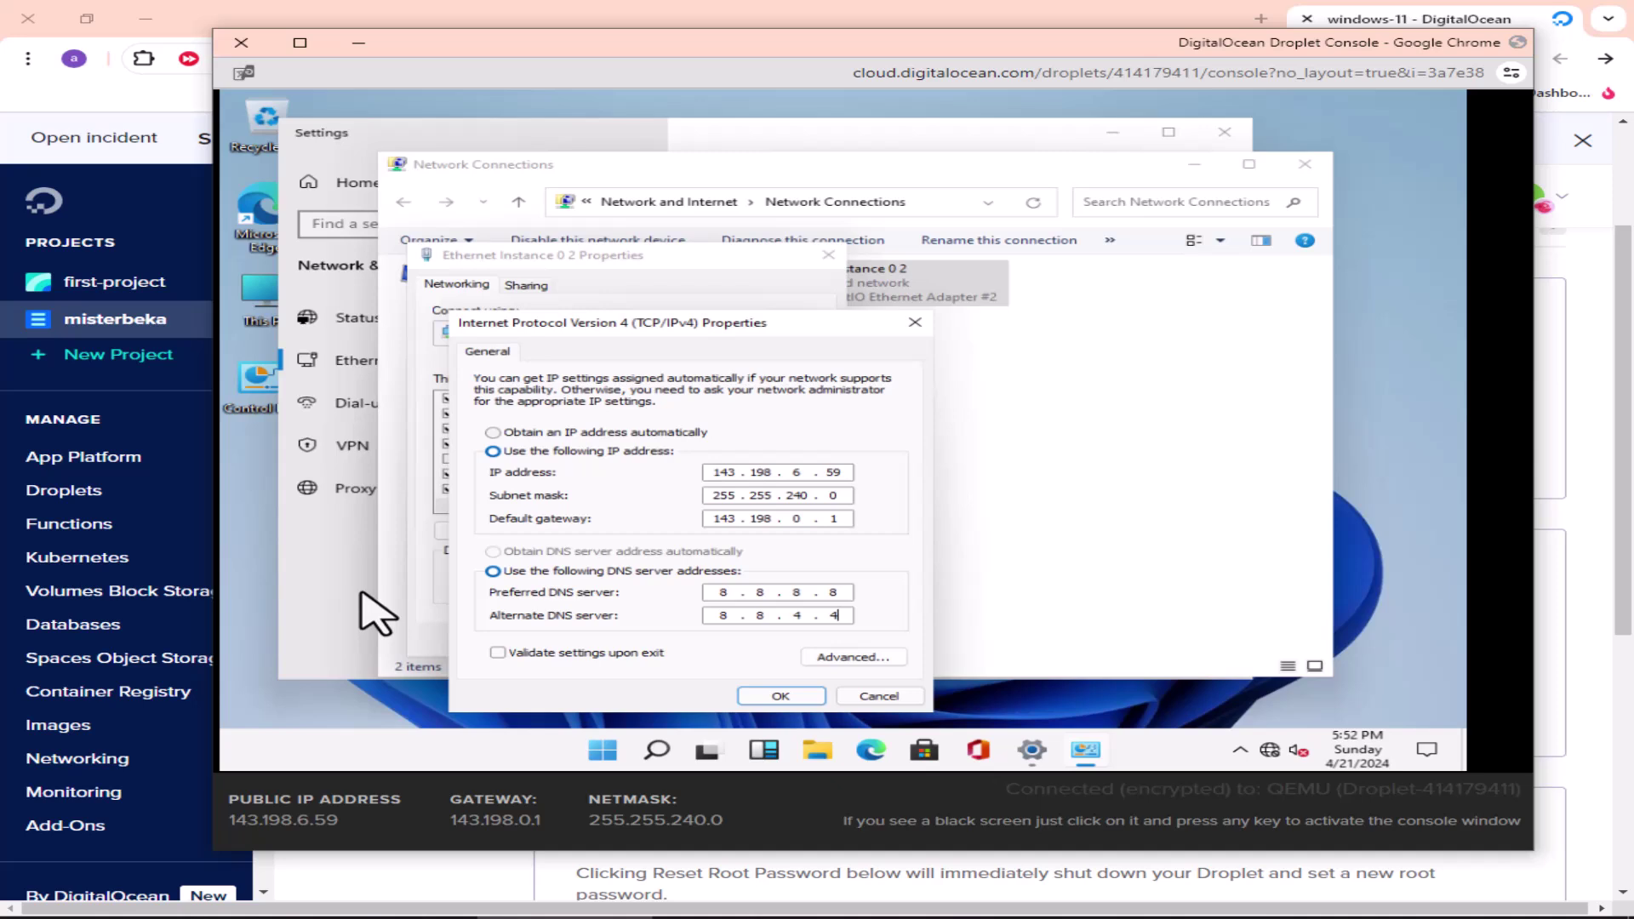
key(Return)
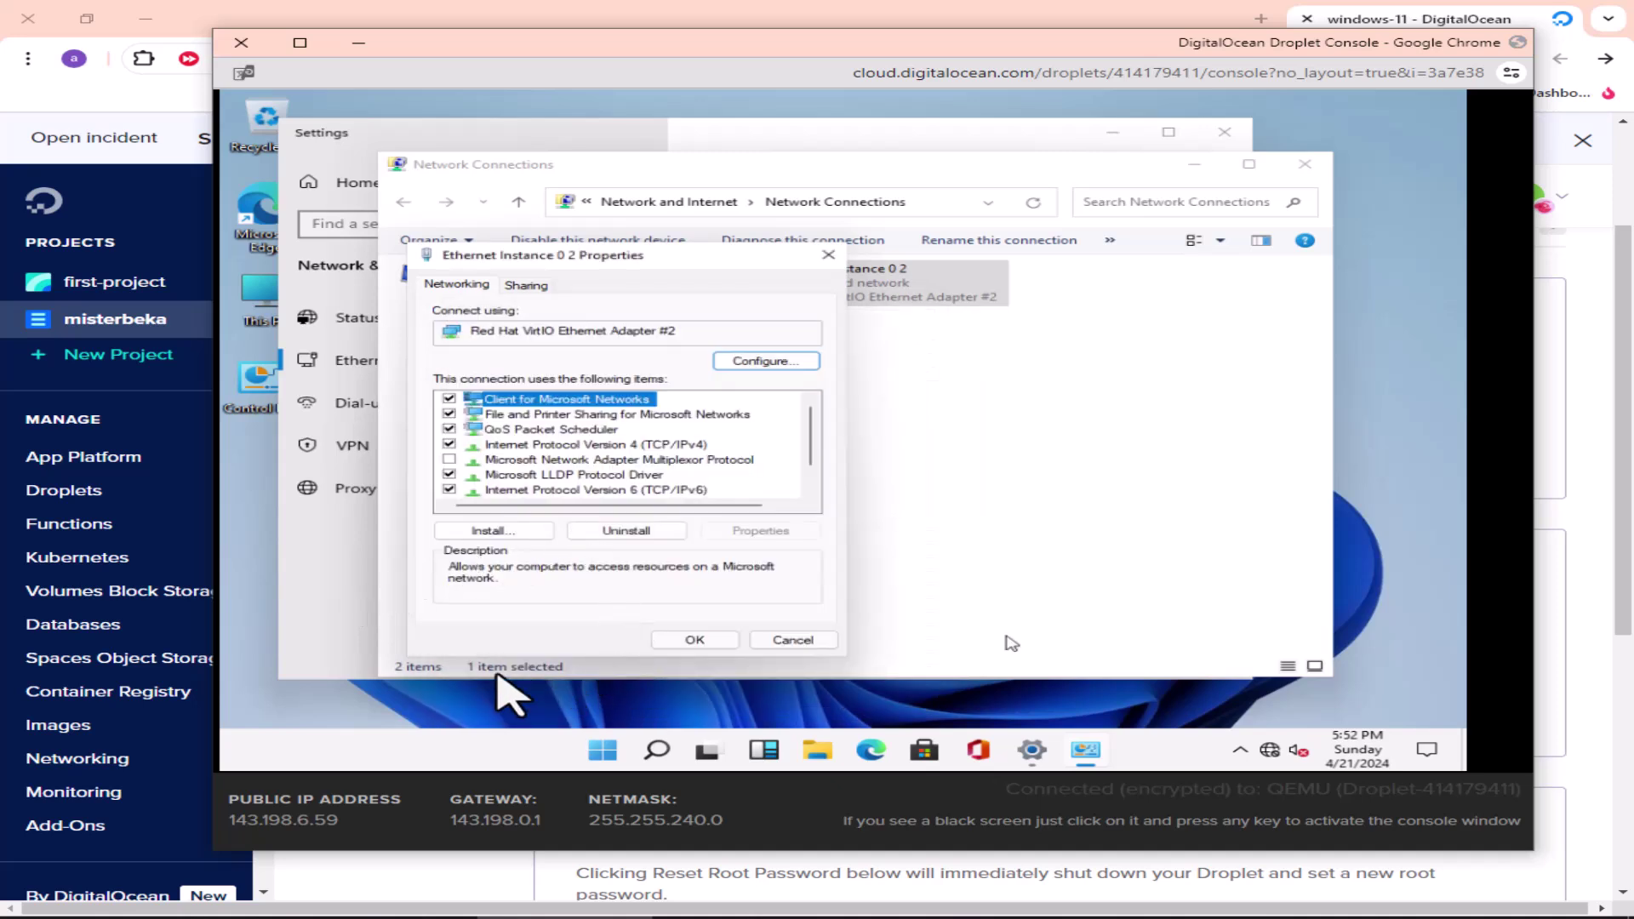
click(691, 638)
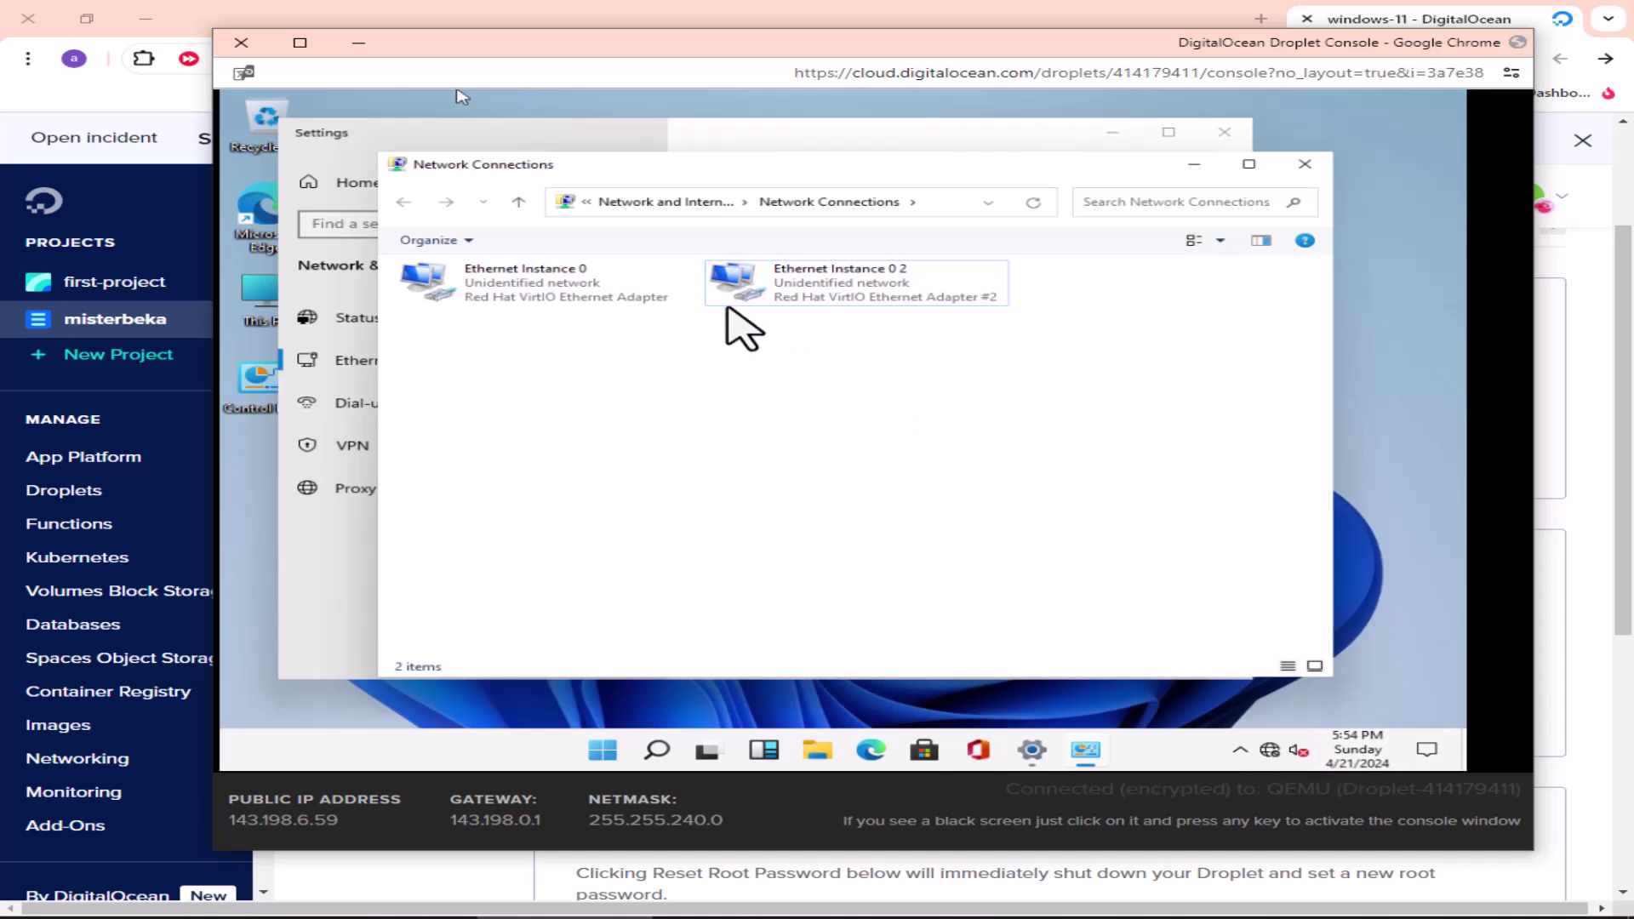
- Set the Ethernet Instance 0 2 adapter's IPv4 properties to obtain the IP address and DNS server address automatically
right_click(1066, 489)
click(766, 85)
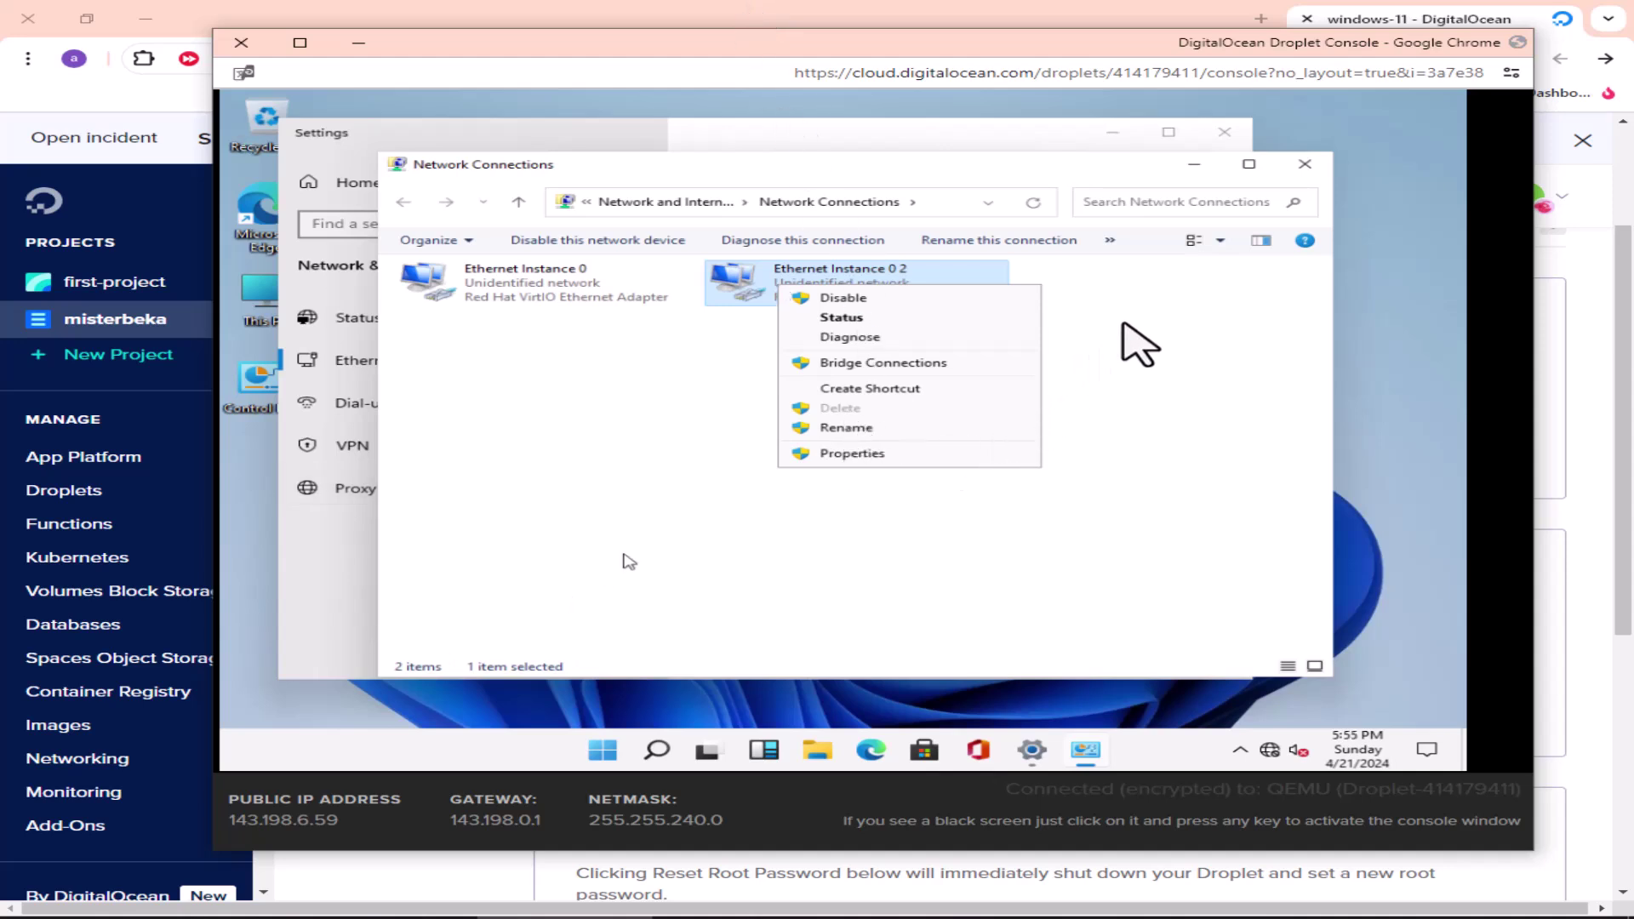
click(817, 456)
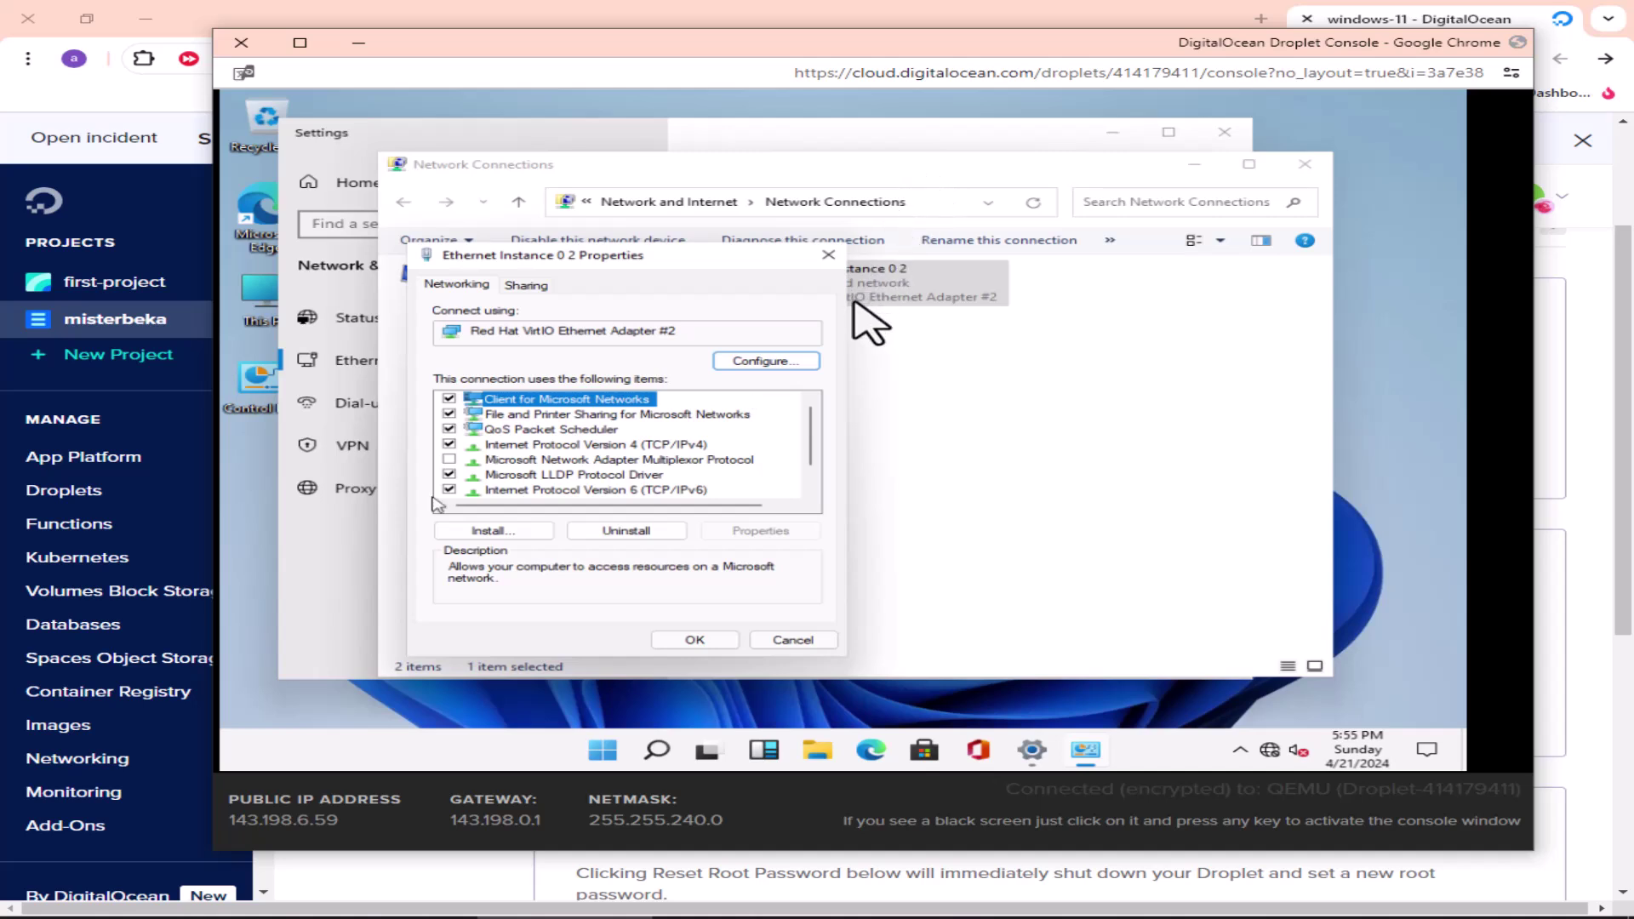
double_click(529, 448)
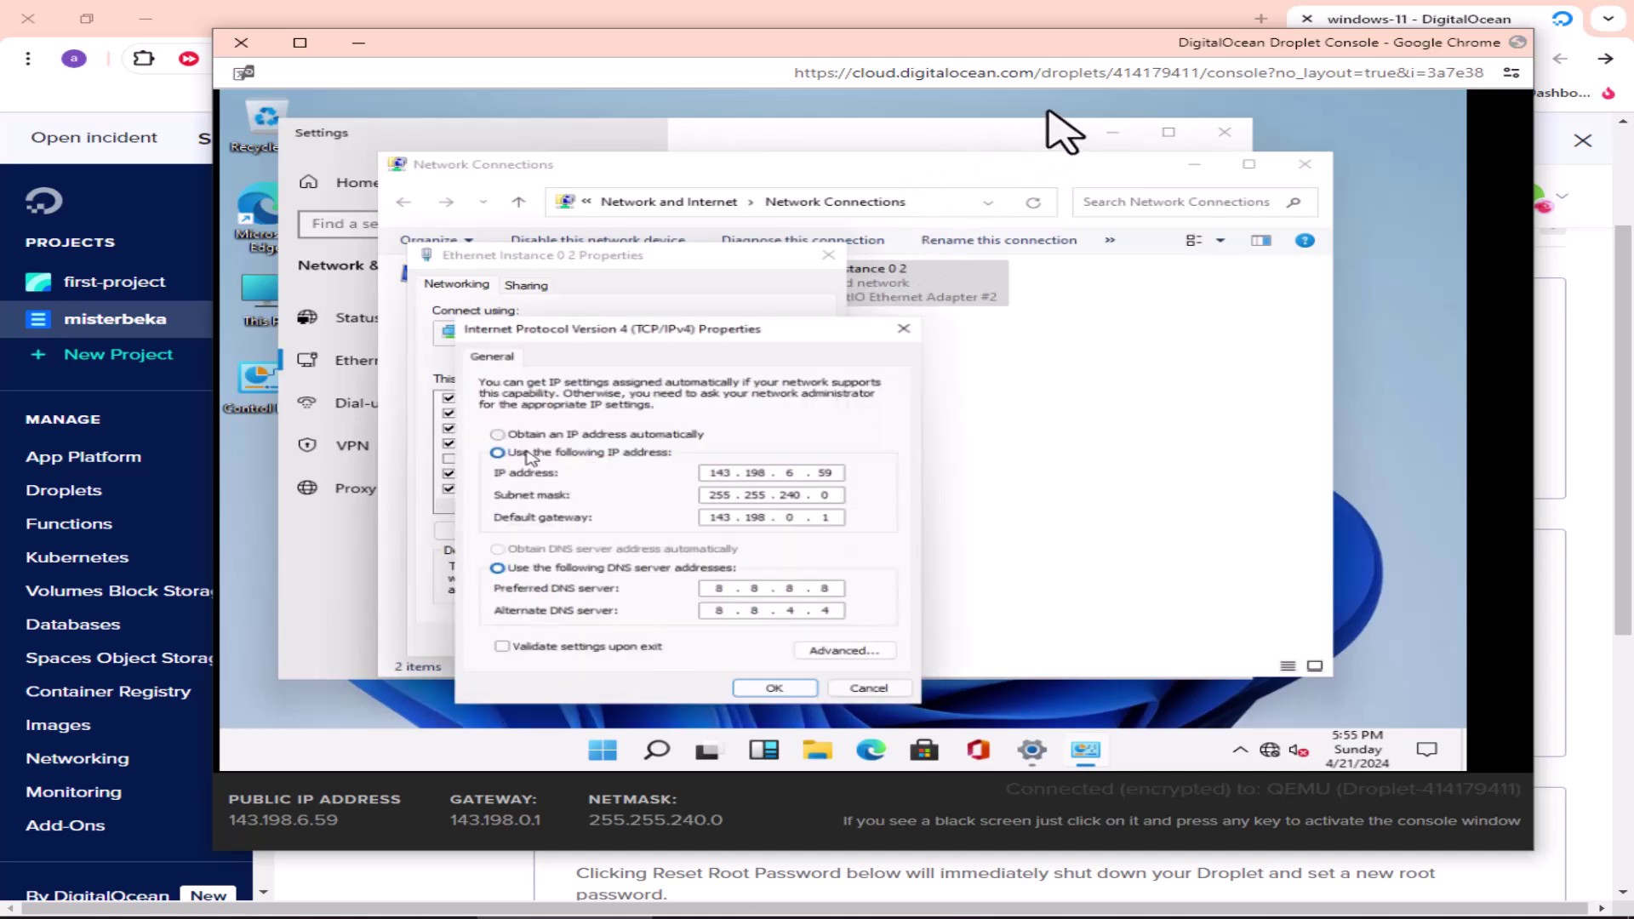
click(1047, 81)
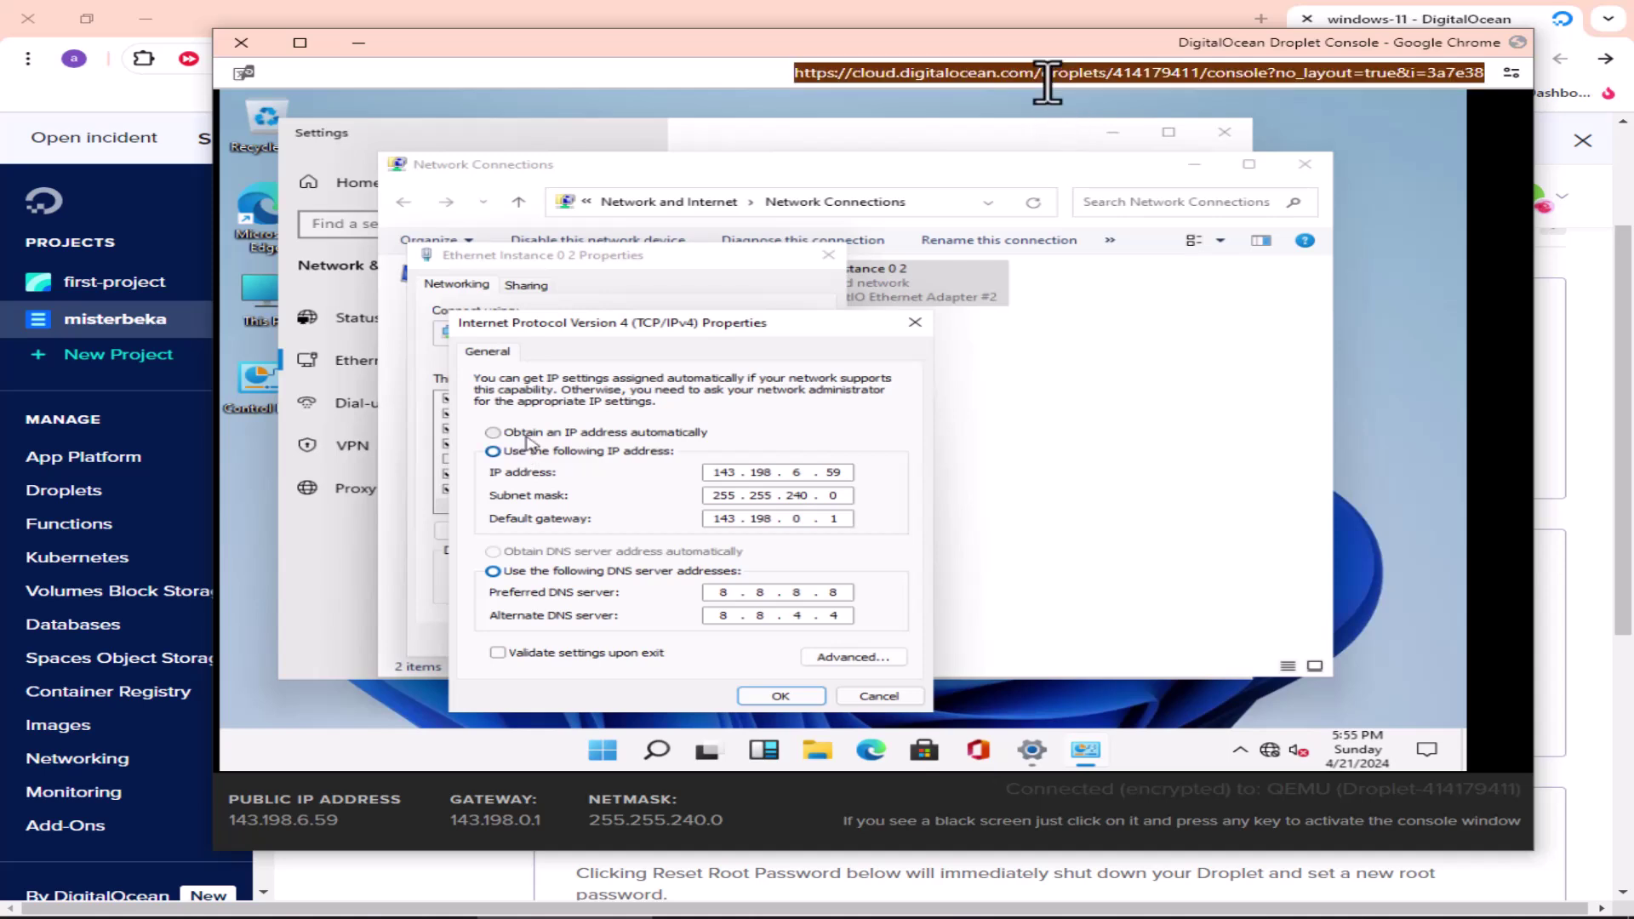
click(1024, 145)
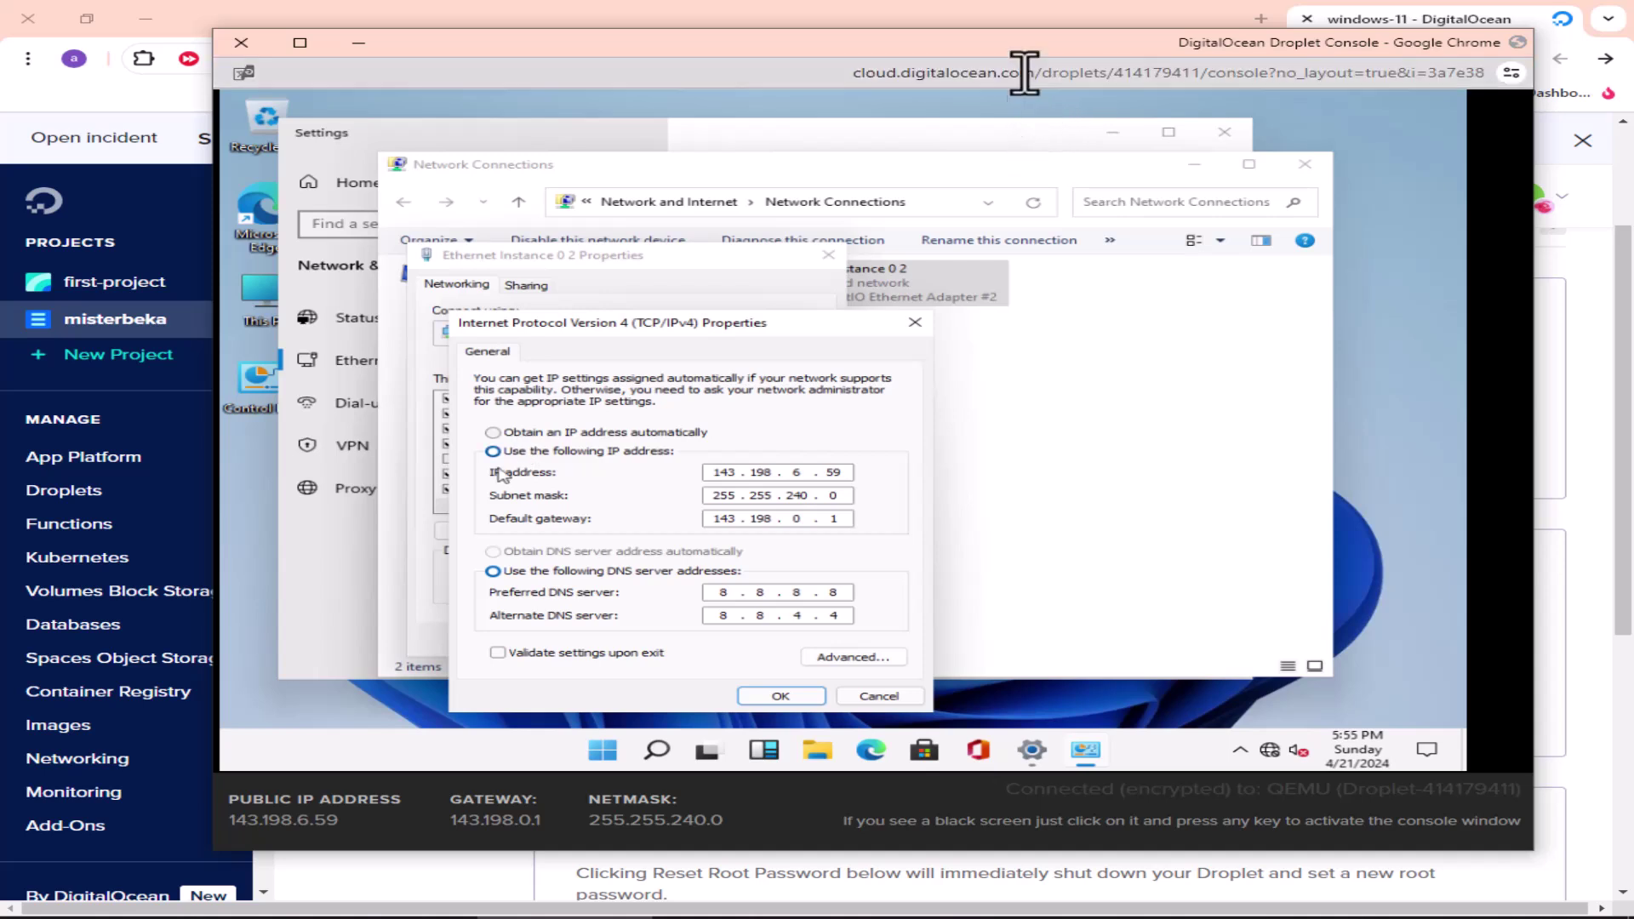
click(493, 432)
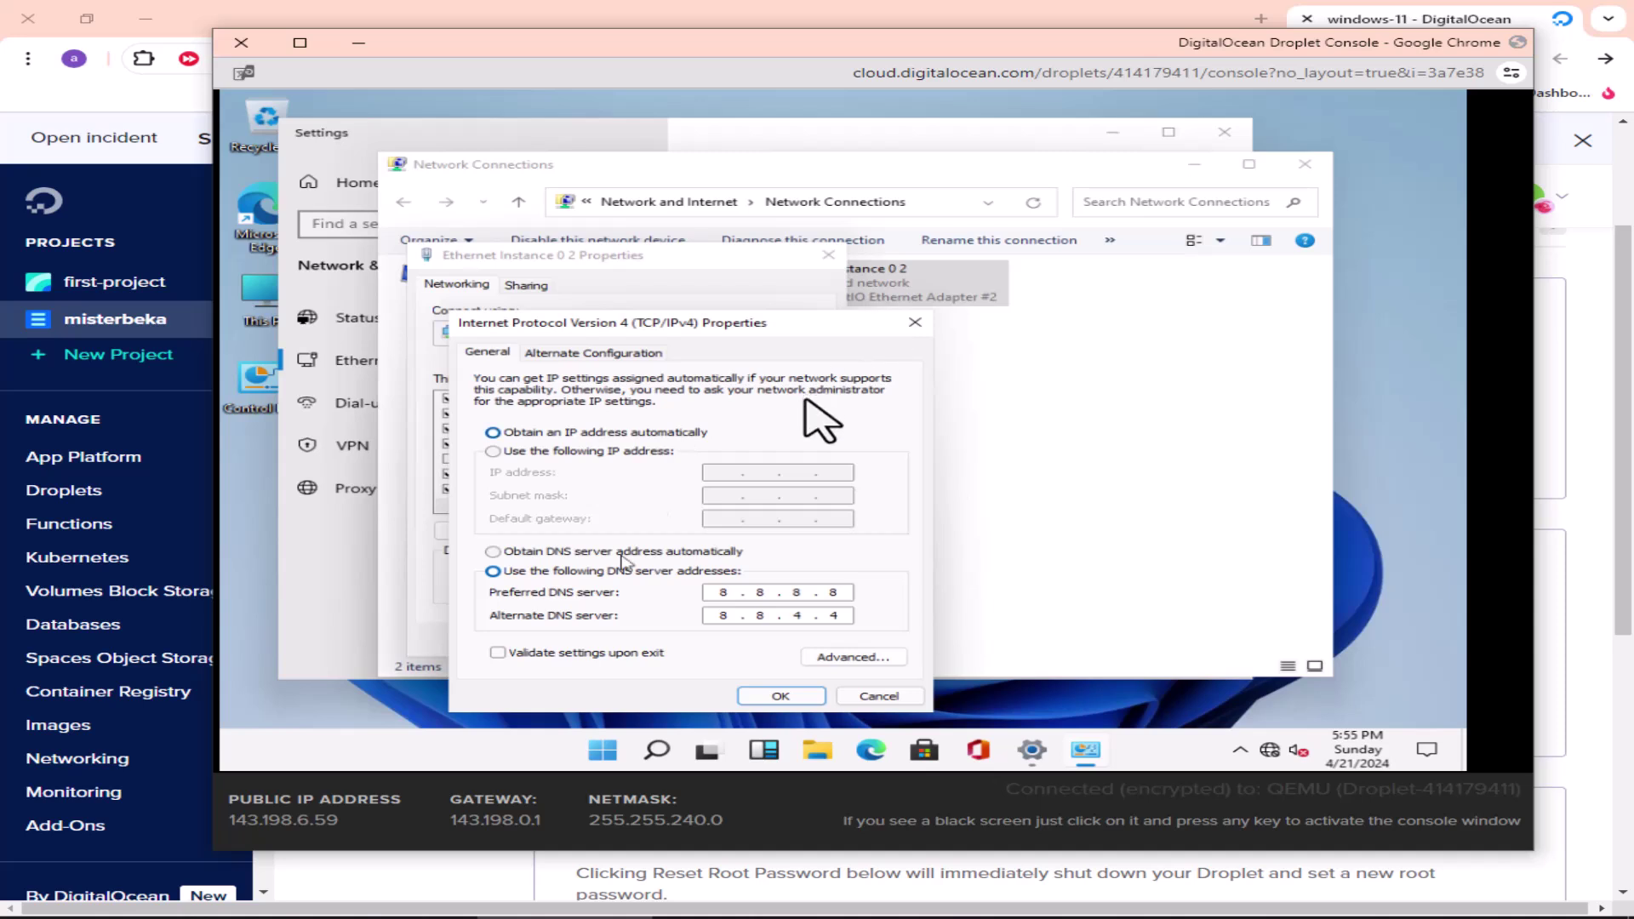
click(582, 553)
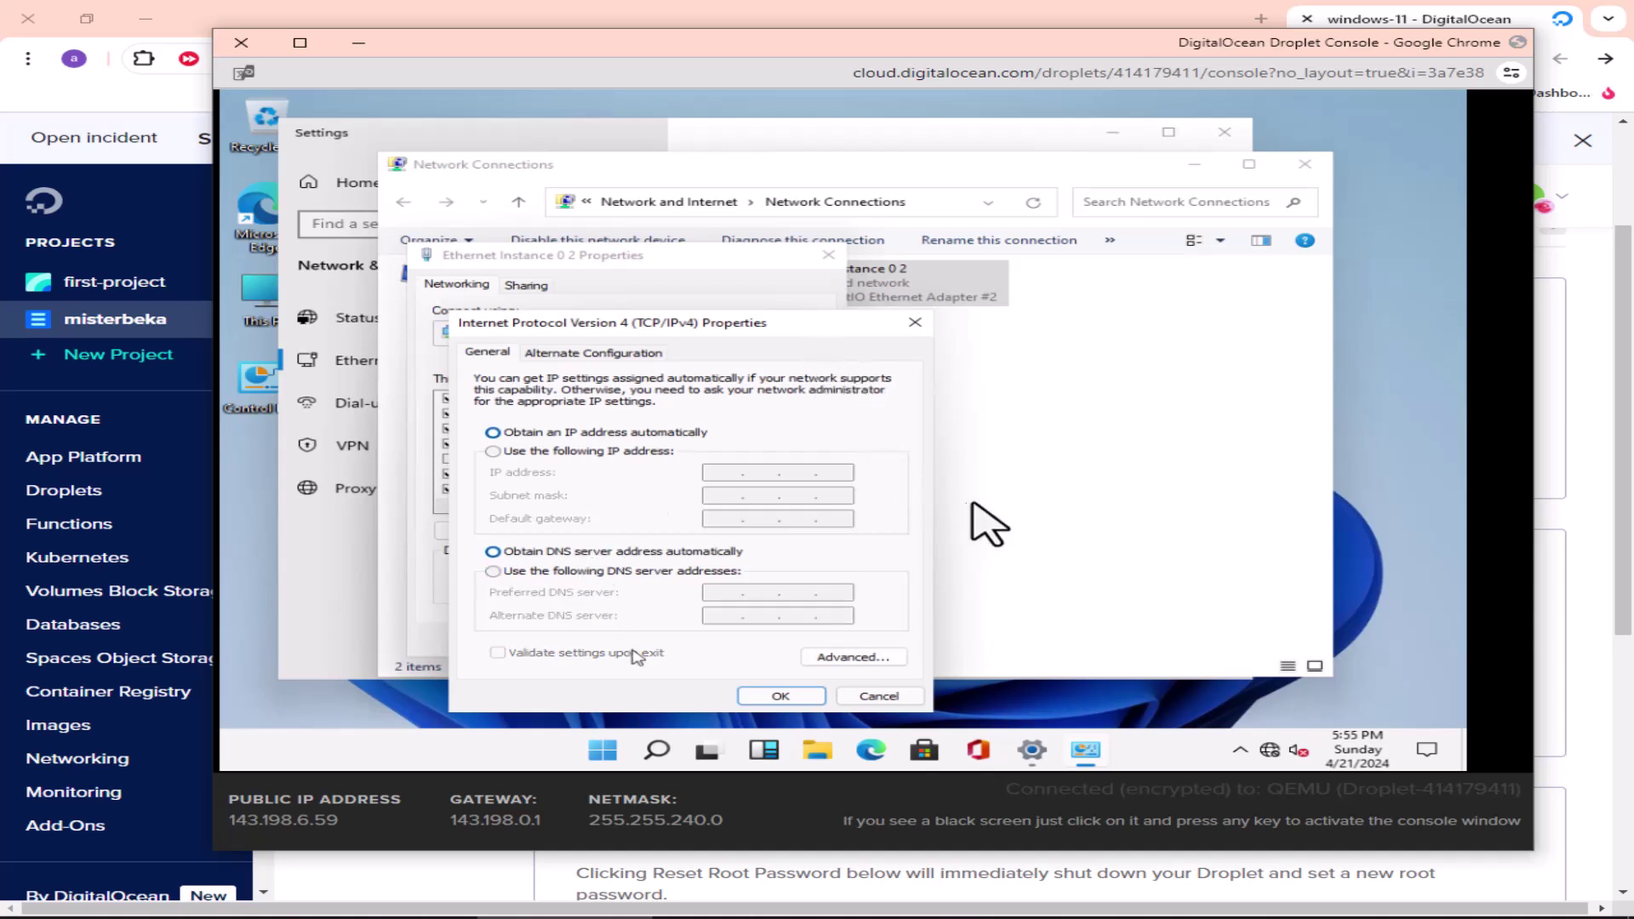
click(787, 703)
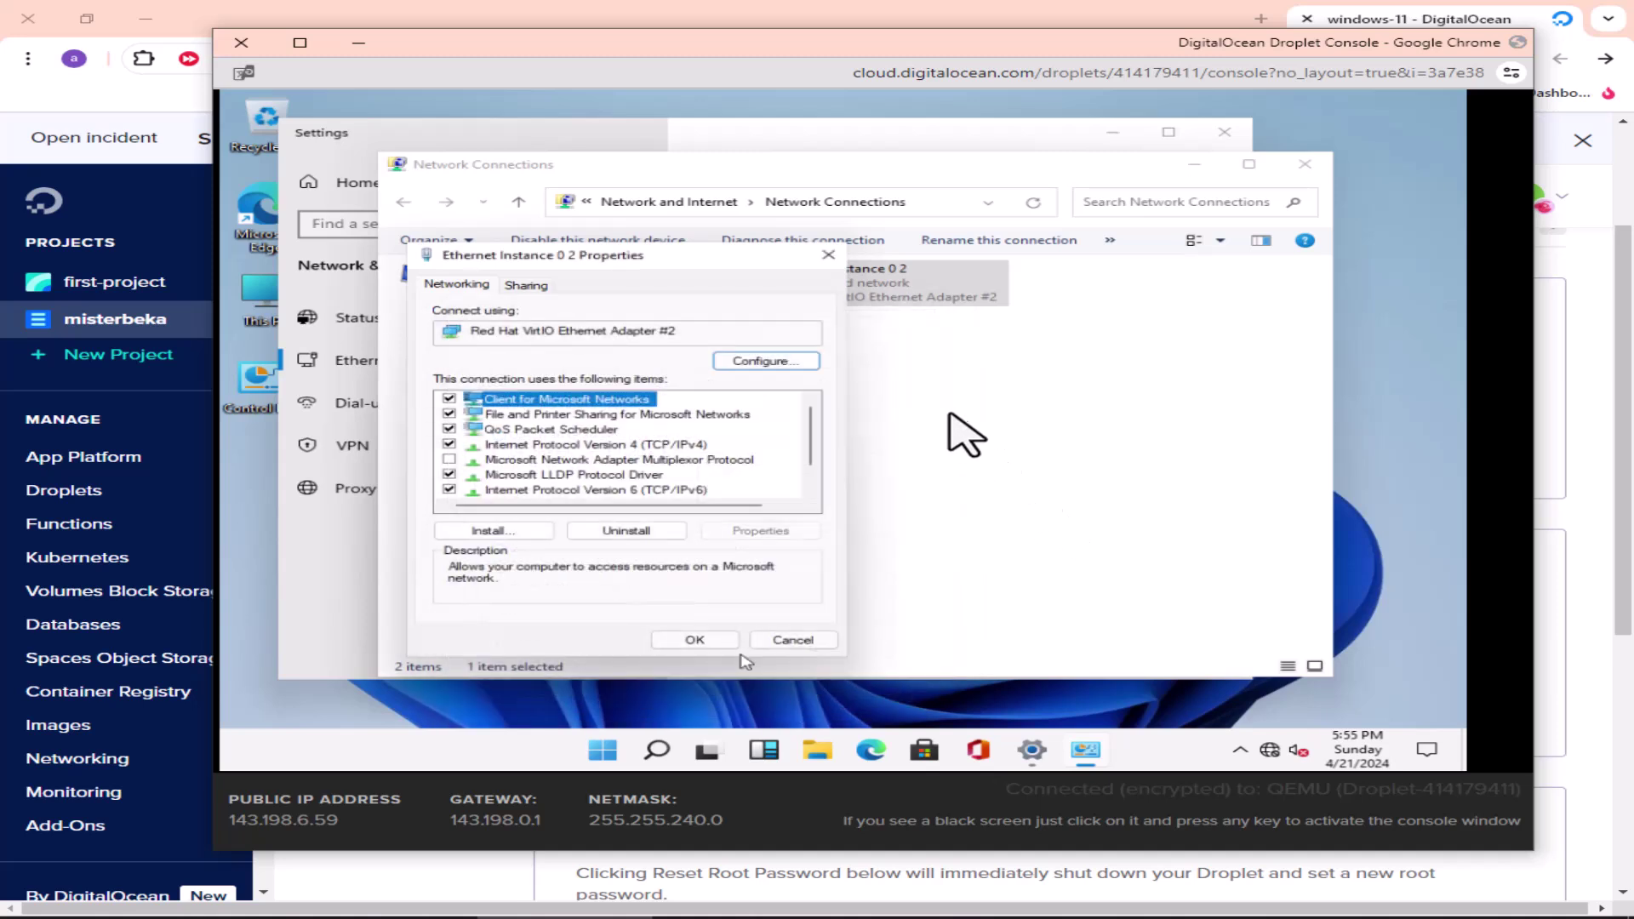
click(711, 639)
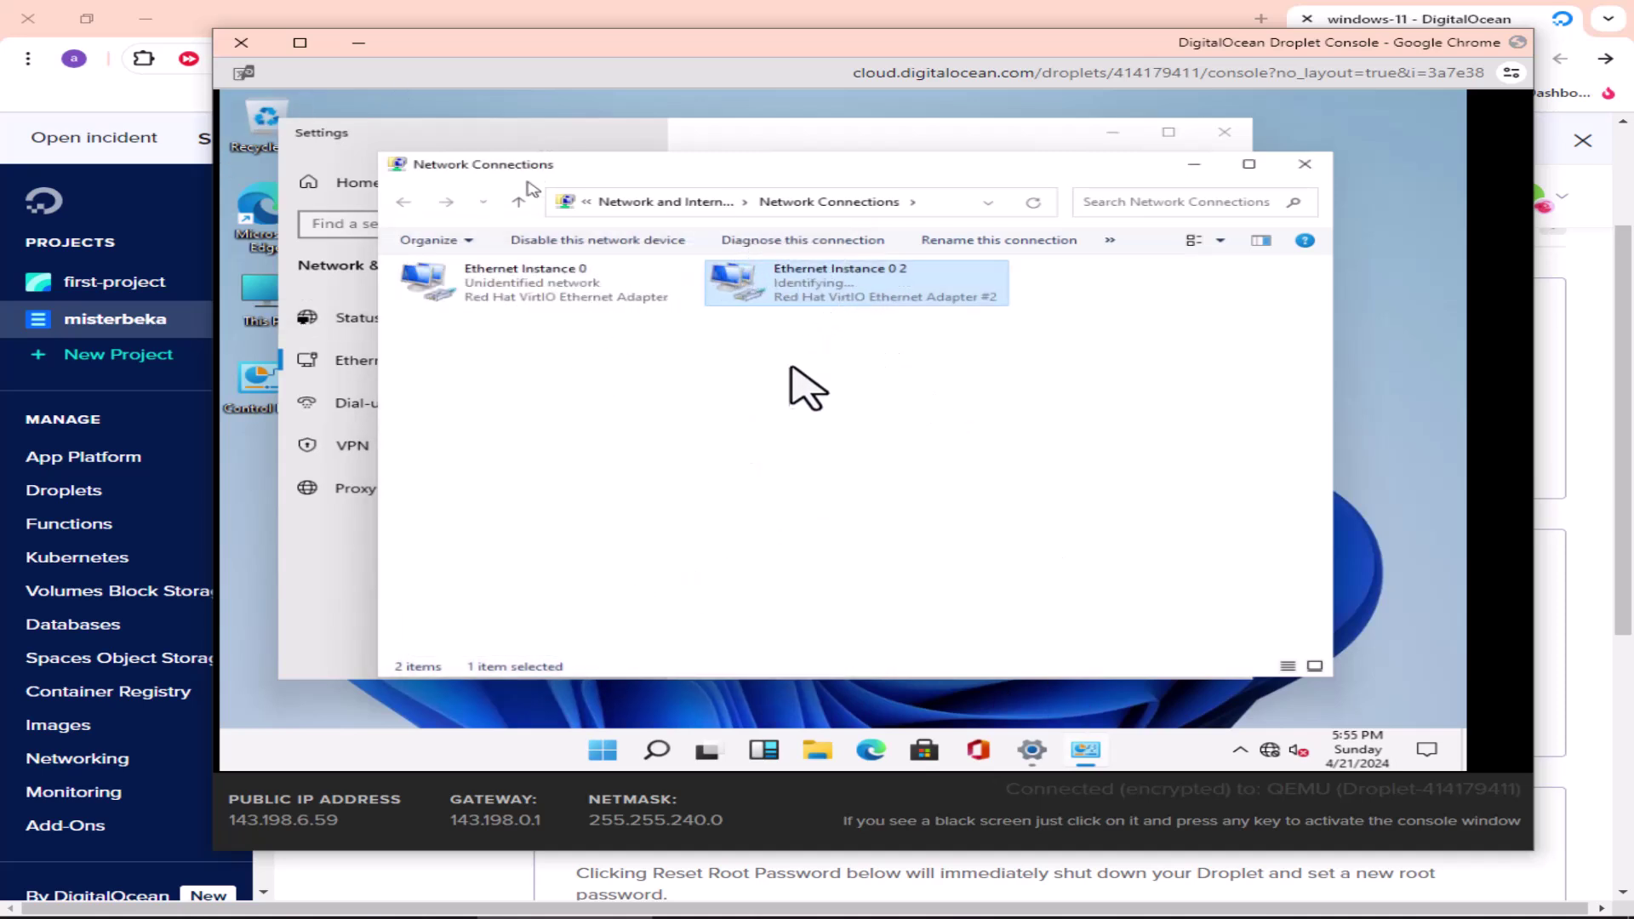
- Give the Ethernet Instance 0 adapter static IPv4 address 143.198.6.59, subnet mask 255.255.240.0, gateway 143.198.0.1, and DNS servers 8.8.8.8 and 8.8.4.4
right_click(790, 457)
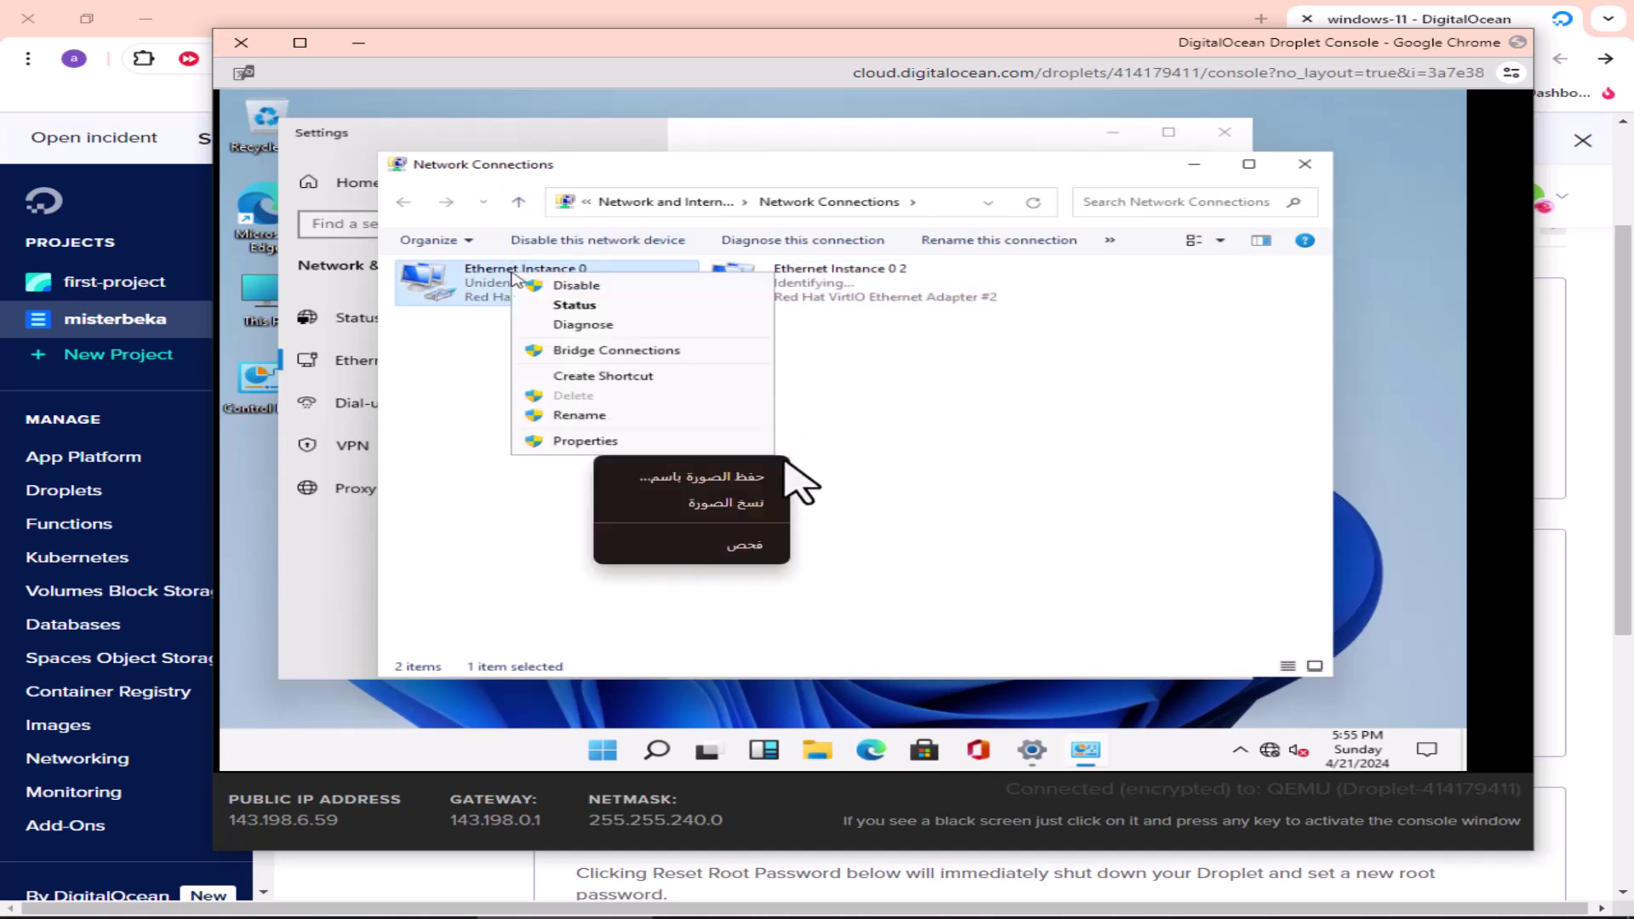
click(838, 238)
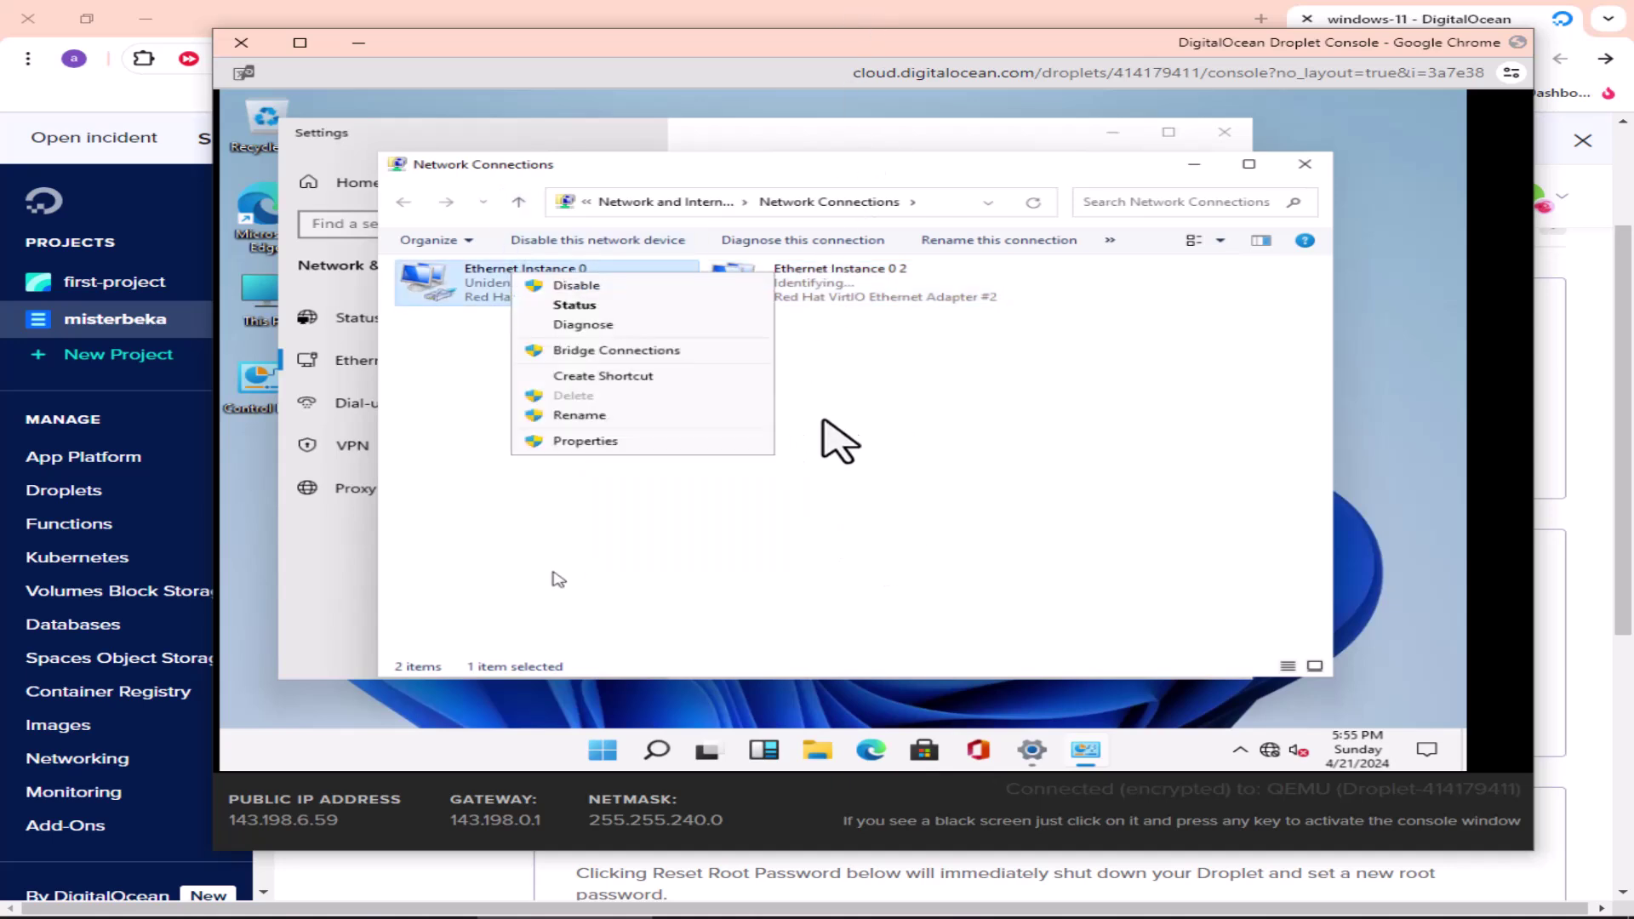
click(629, 441)
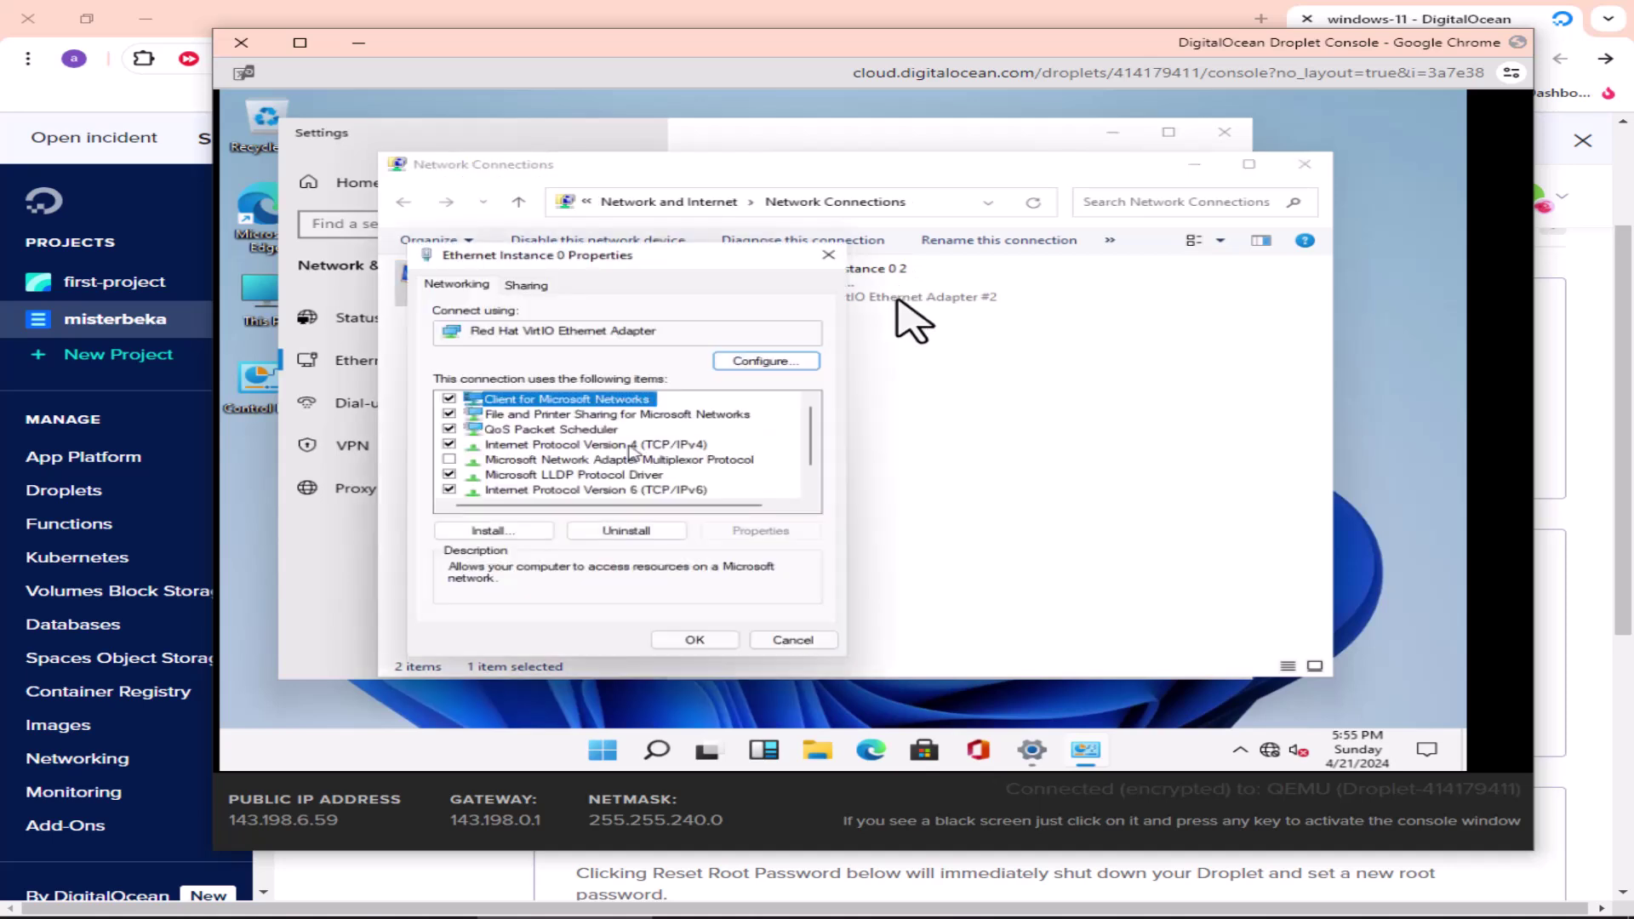
double_click(630, 444)
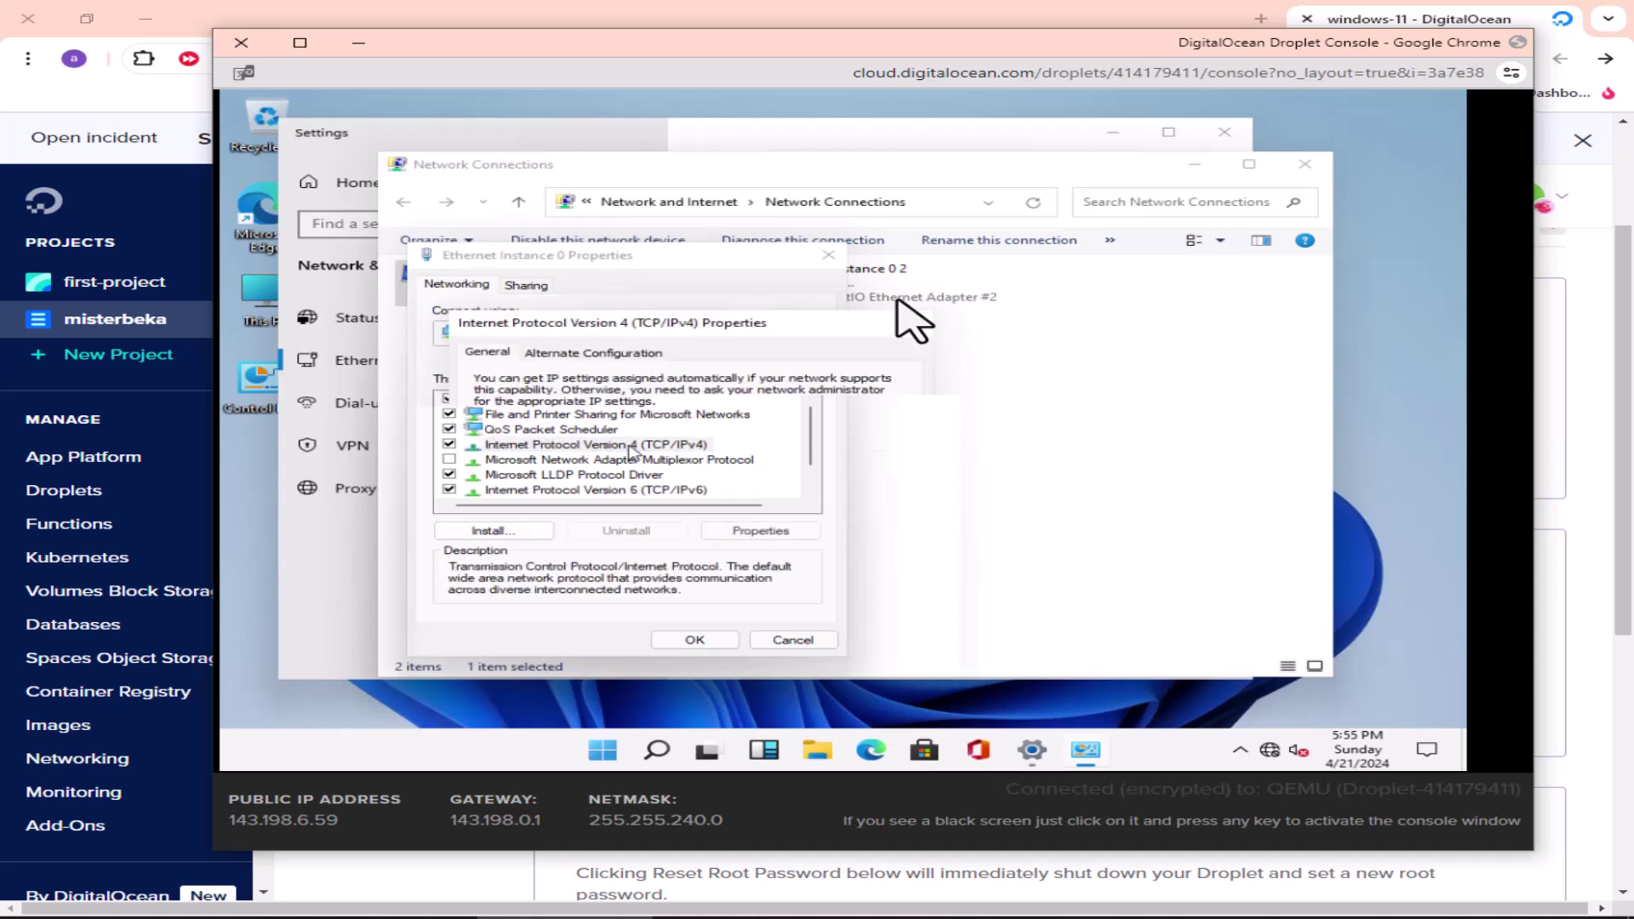
click(629, 451)
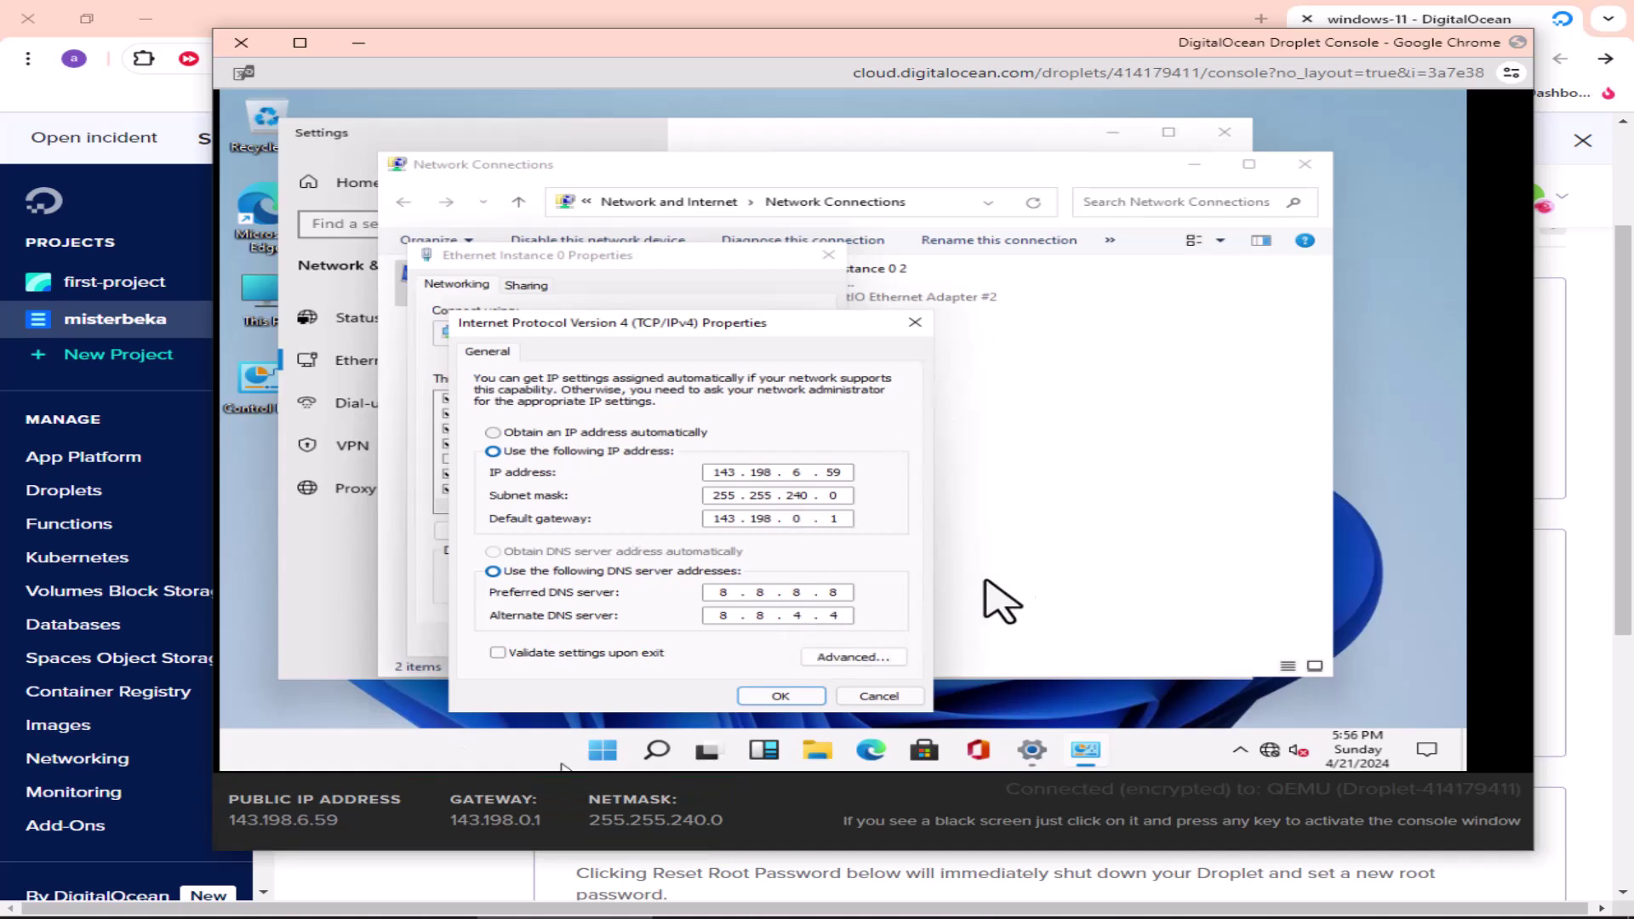
key(Return)
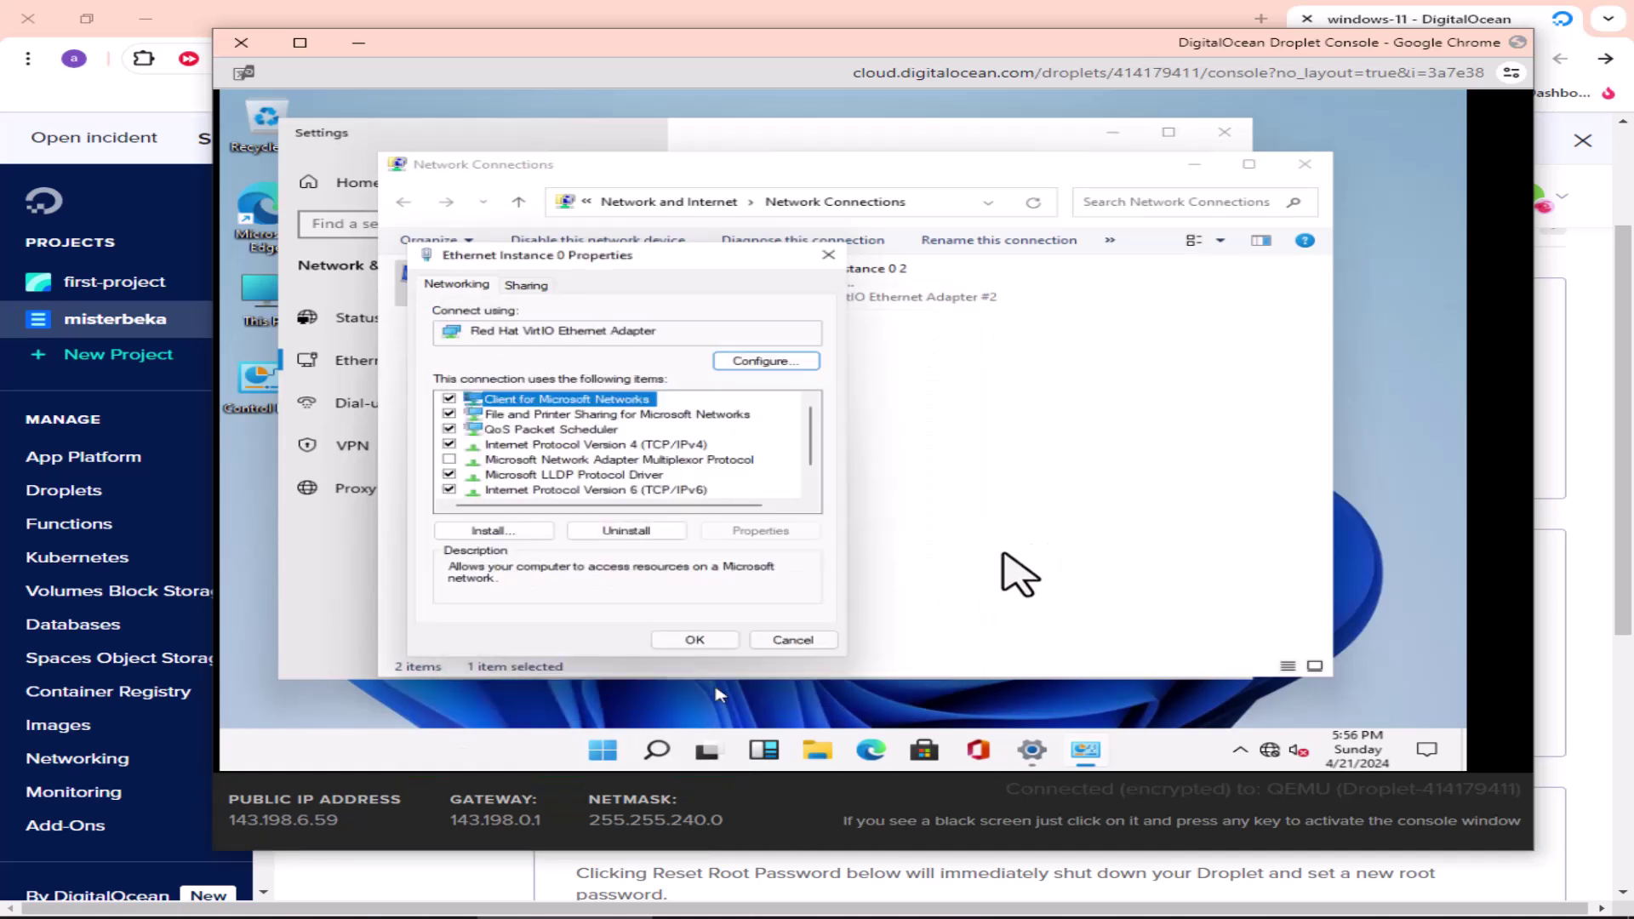
click(711, 642)
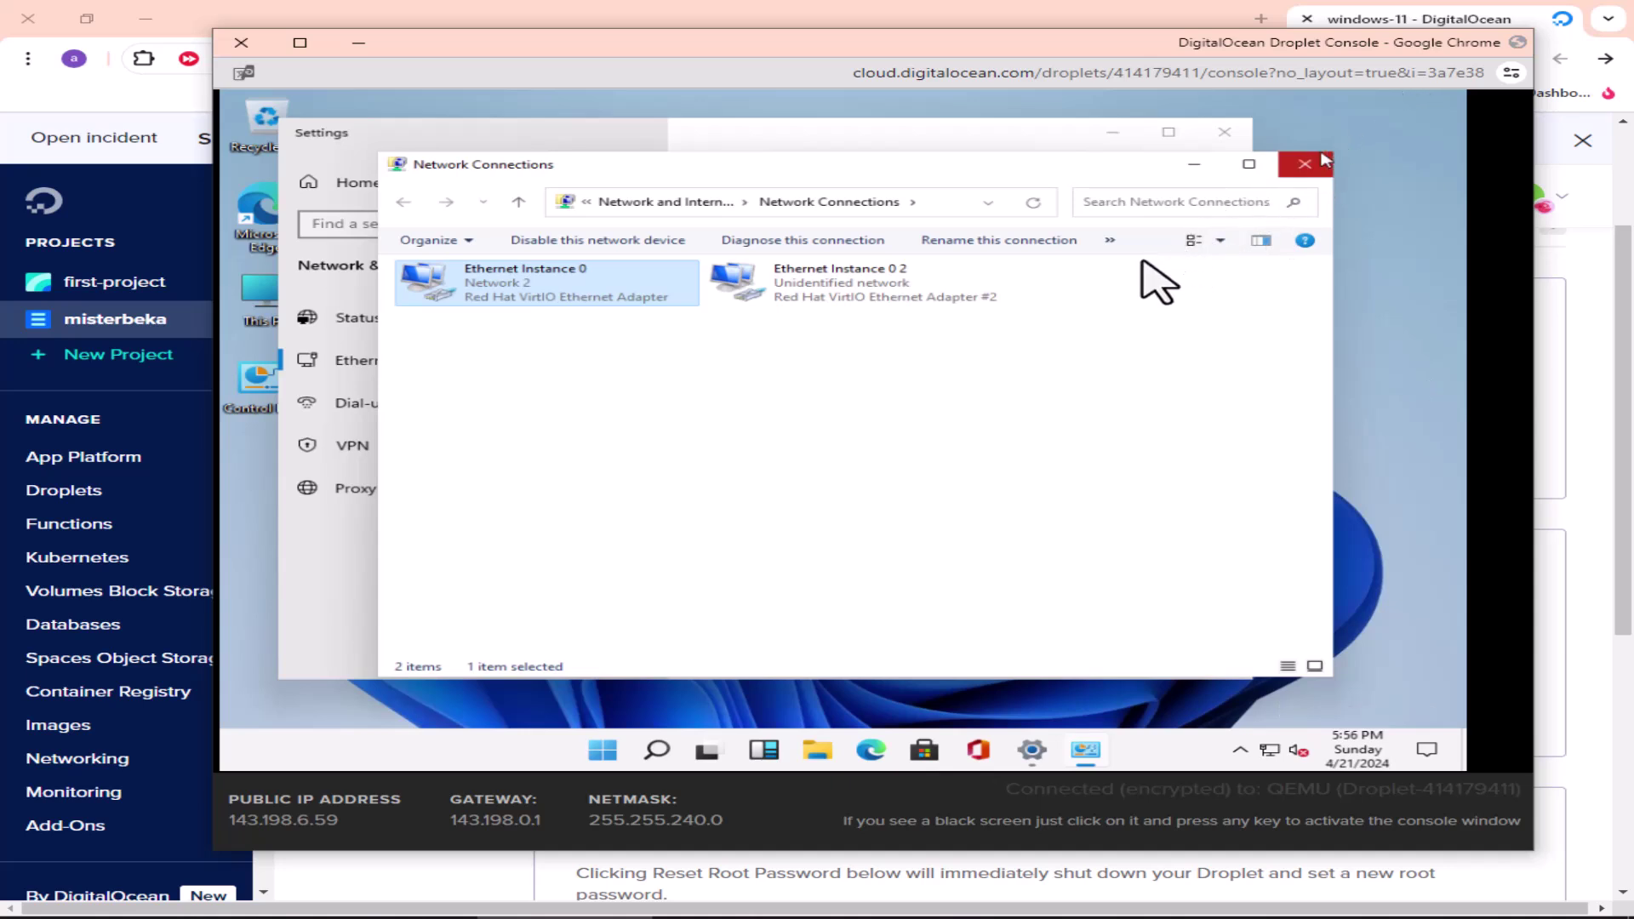
- Close the Network Connections and Settings windows and minimize the Droplet's recovery console
click(1304, 164)
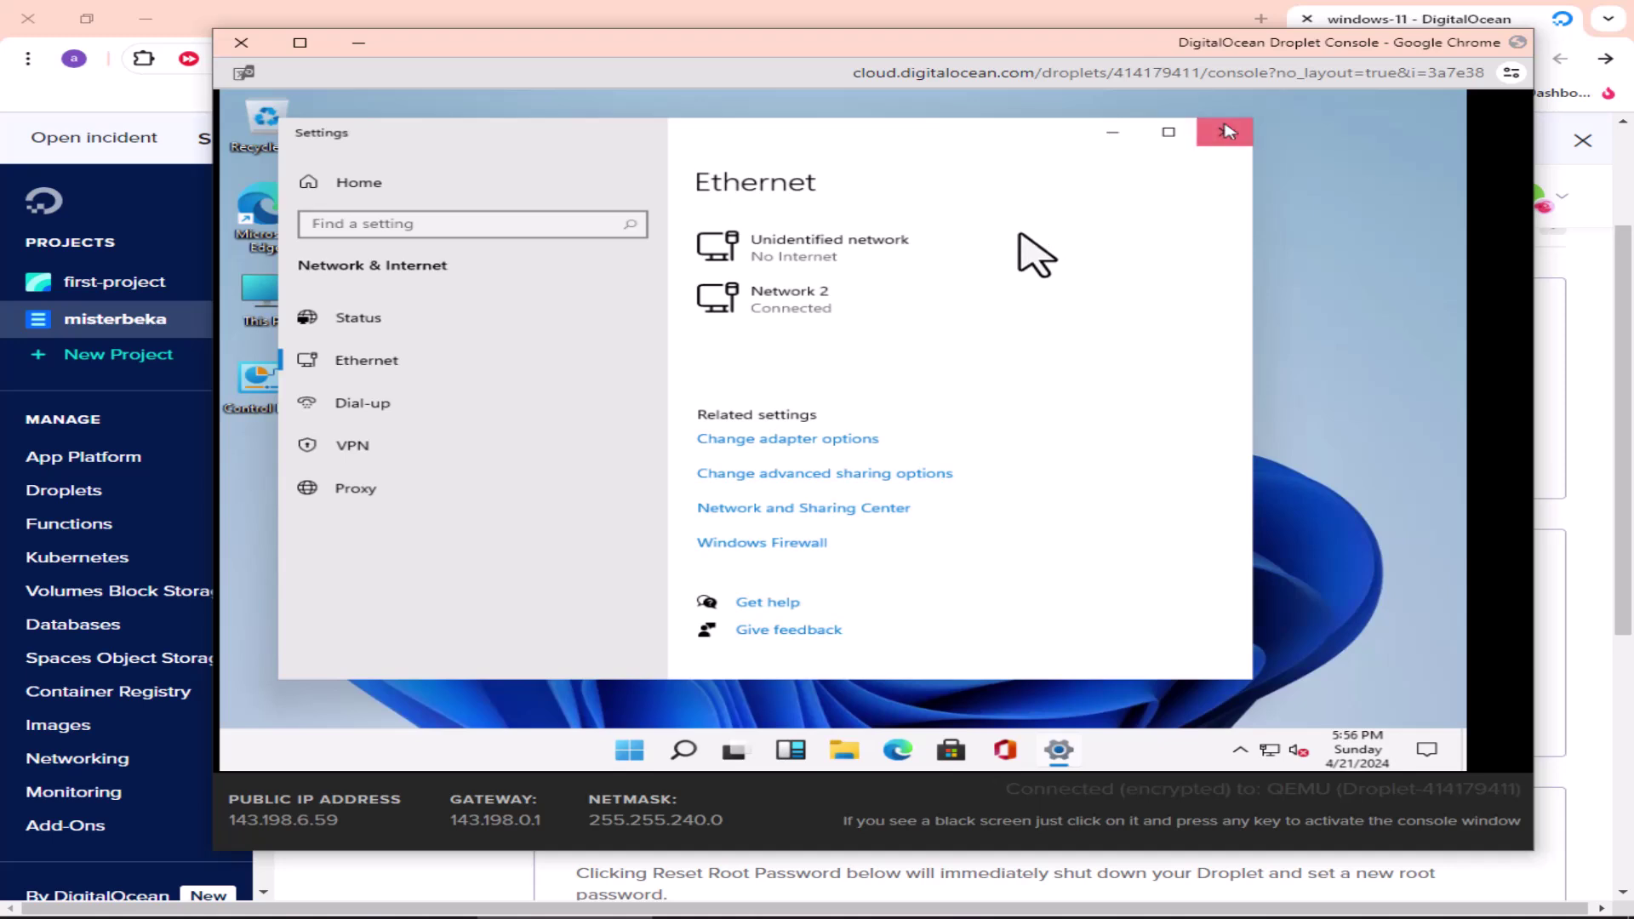
click(1225, 130)
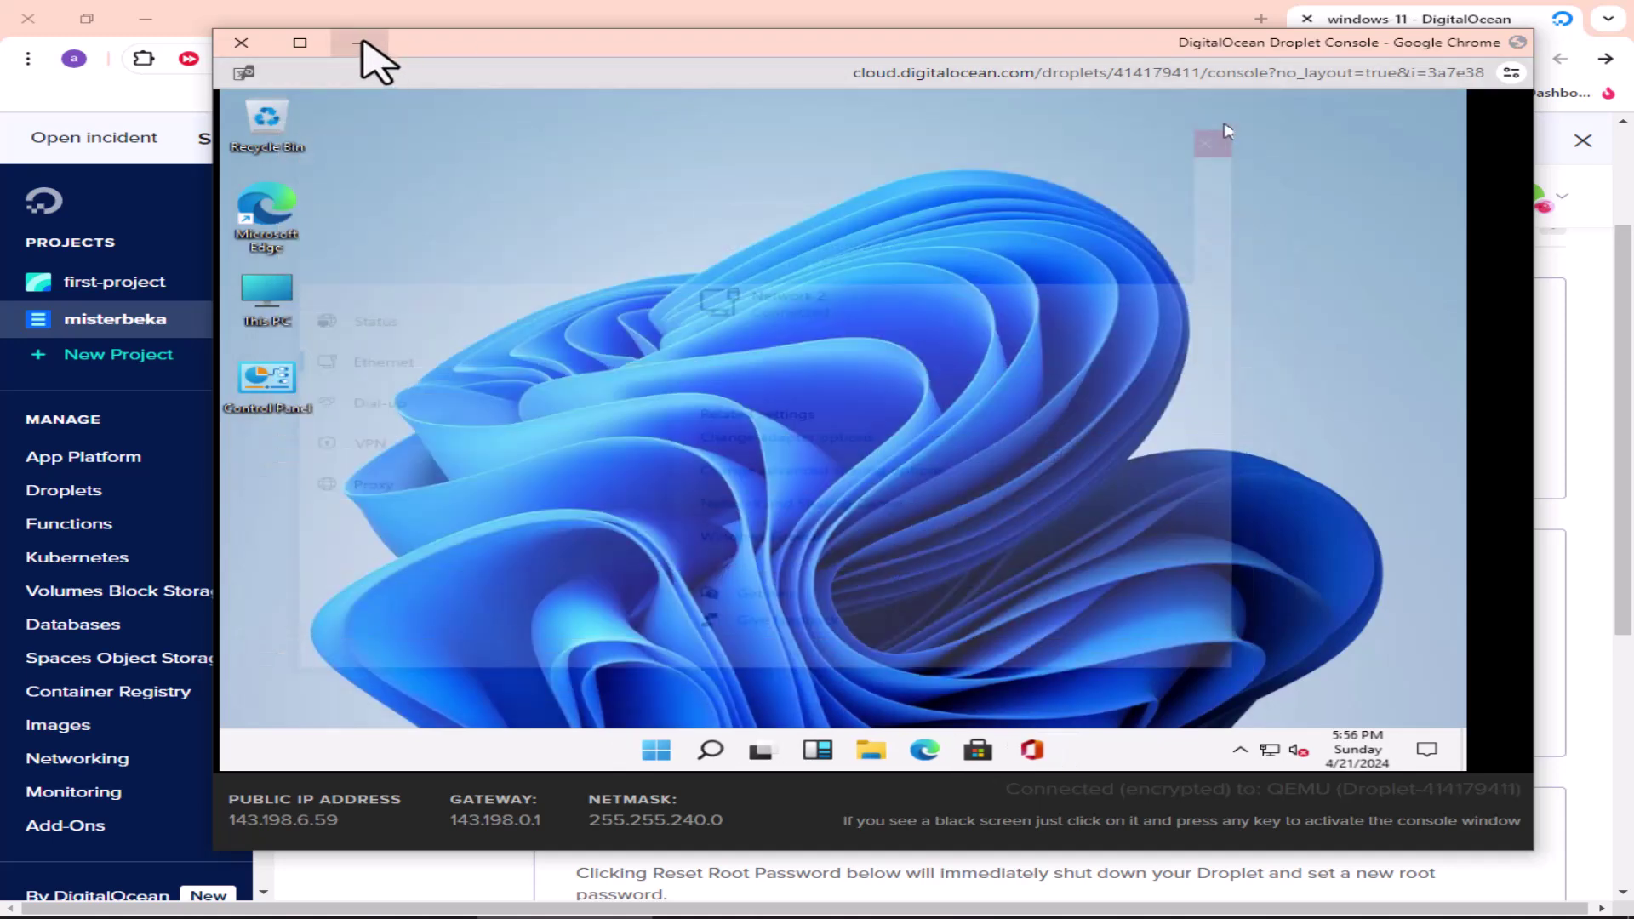
click(358, 42)
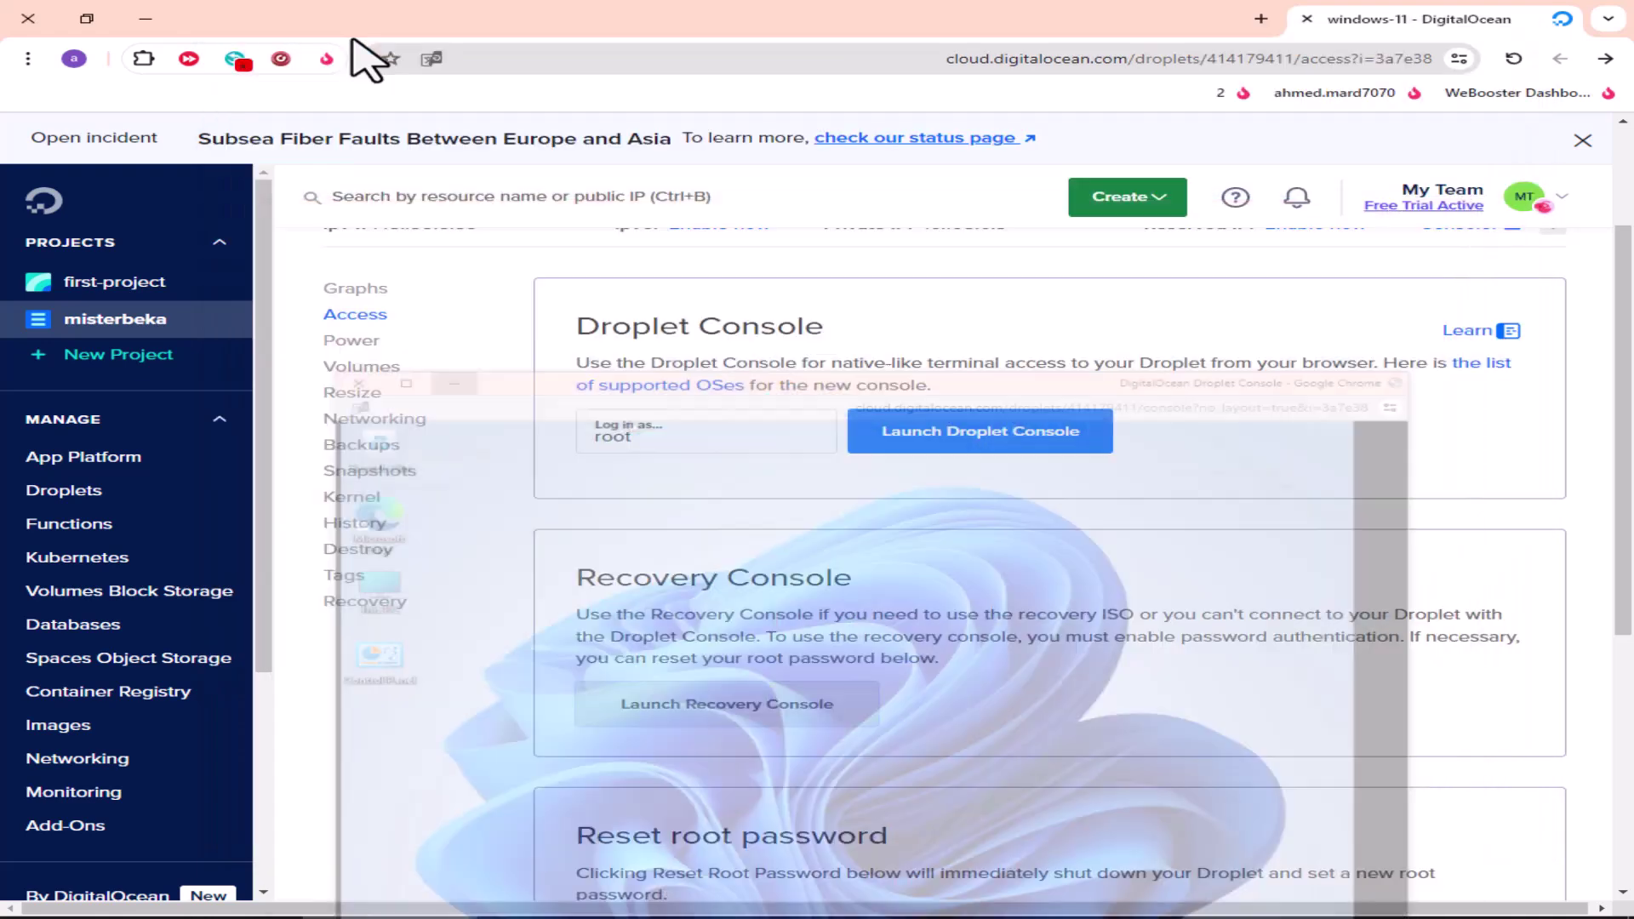
- Copy the Droplet's public IPv4 address and start a Remote Desktop Connection to 143.198.6.59
scroll(708, 373, up, 2)
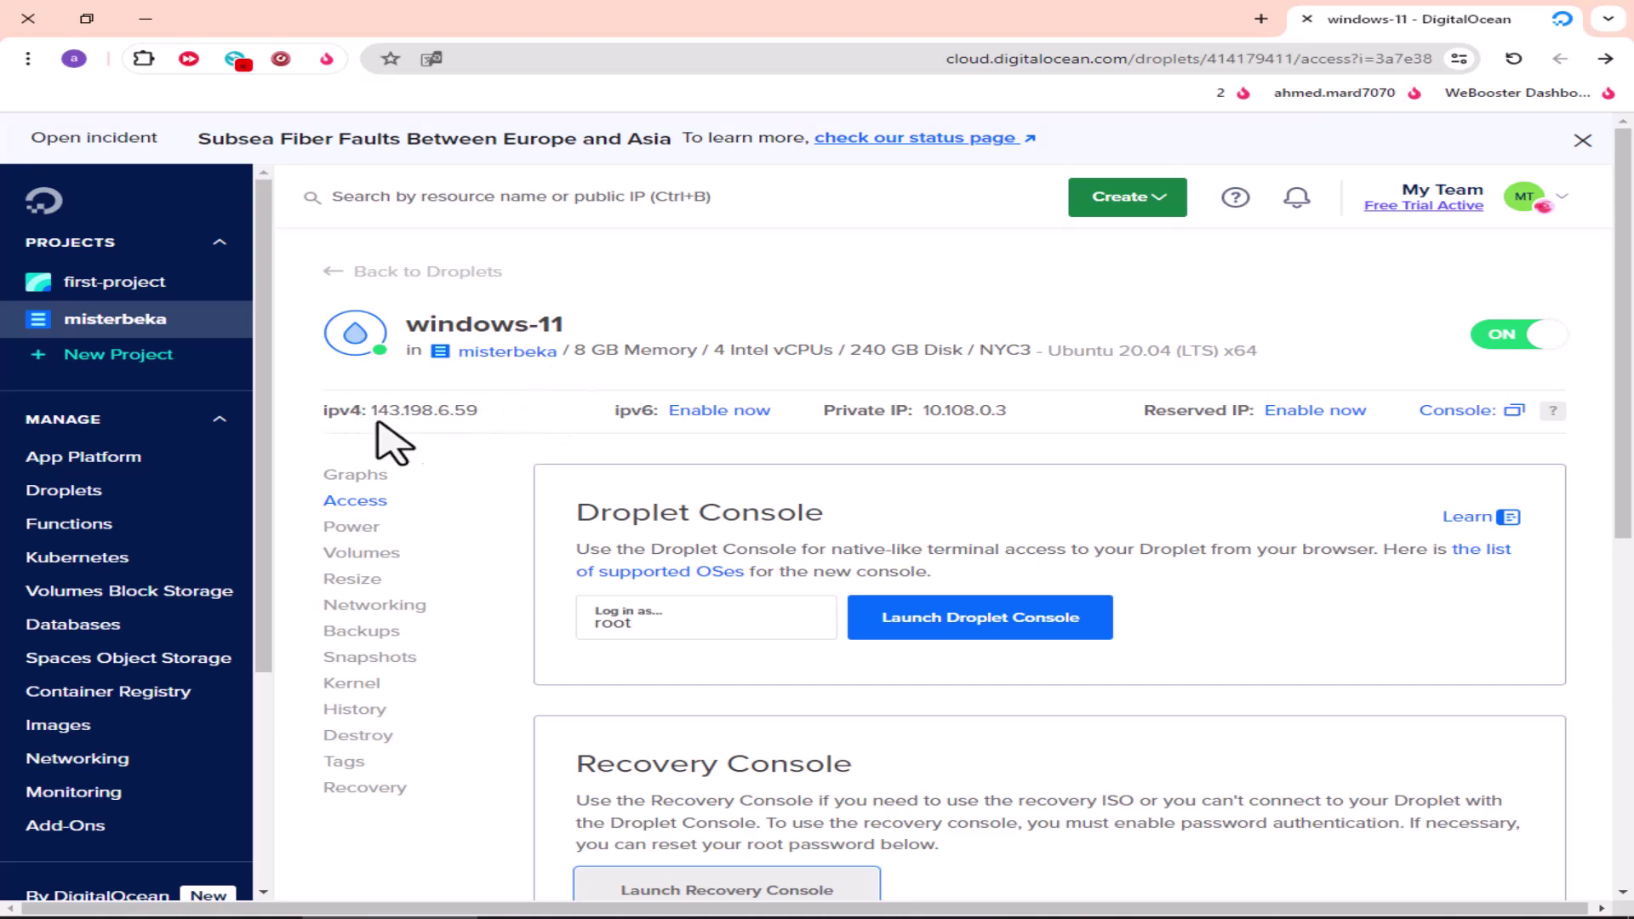
click(522, 413)
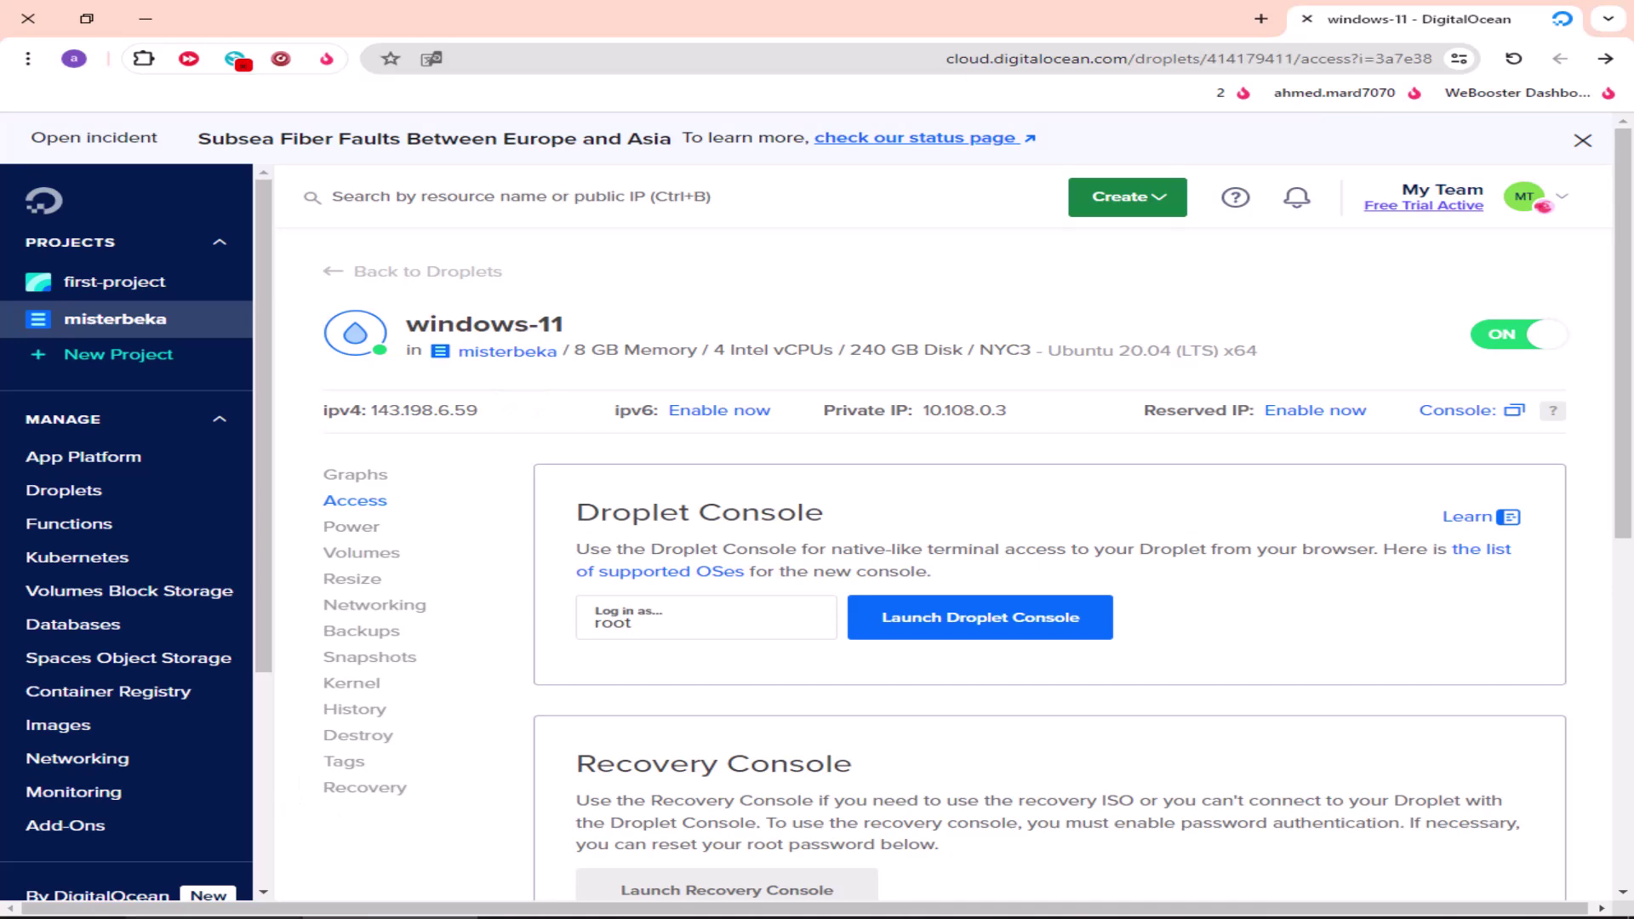
key(super)
text(re)
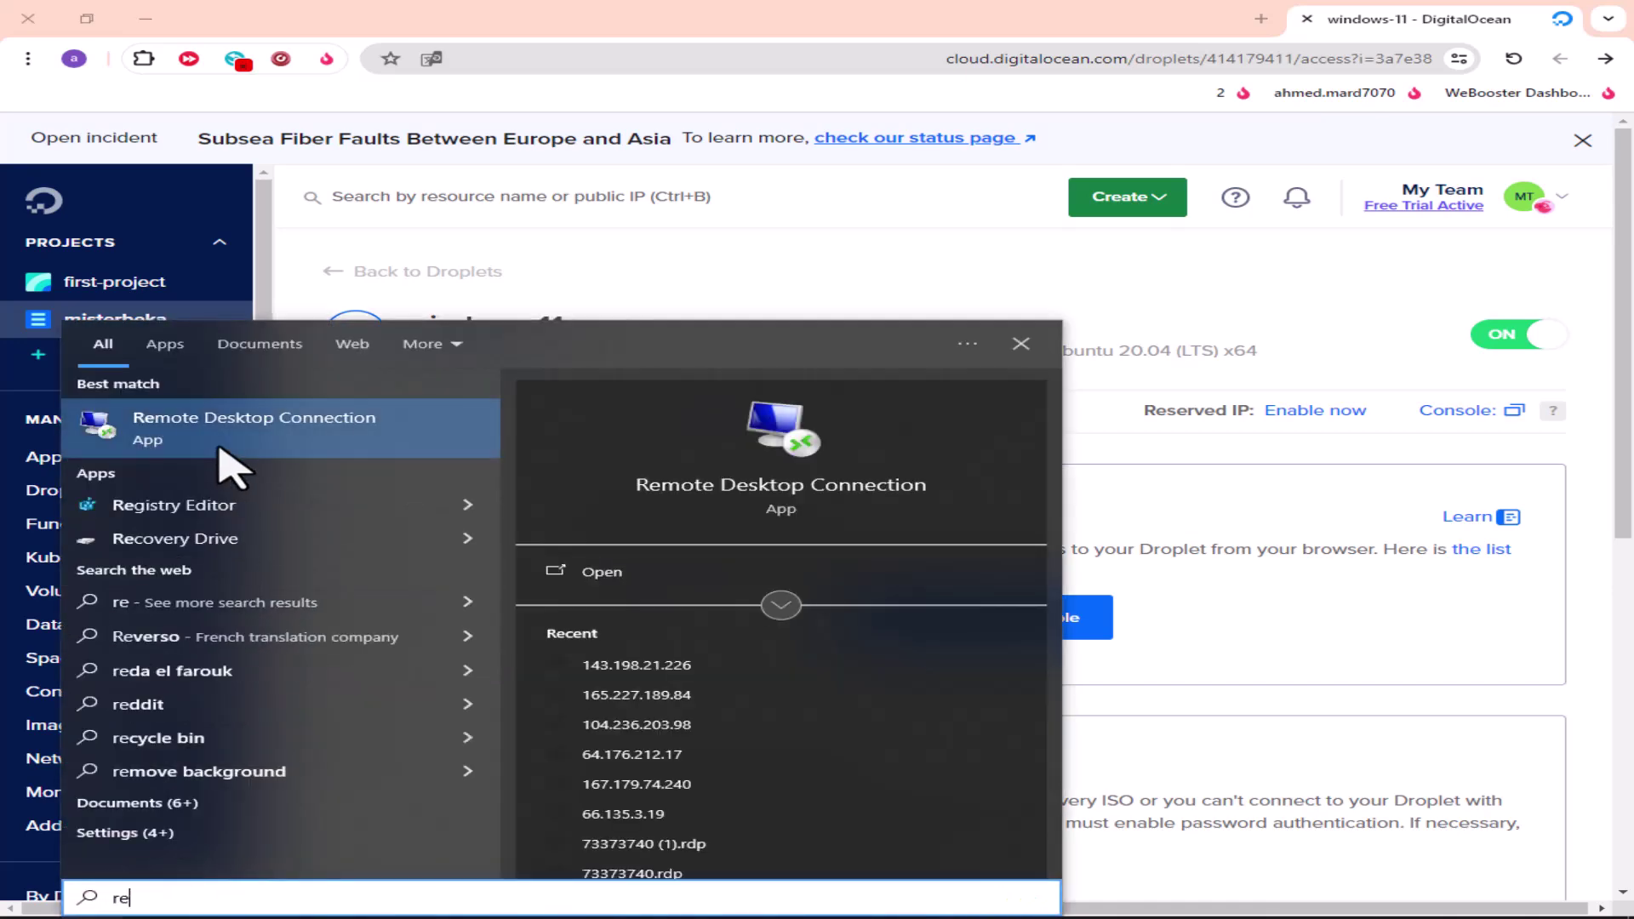
click(273, 444)
key(ctrl+v)
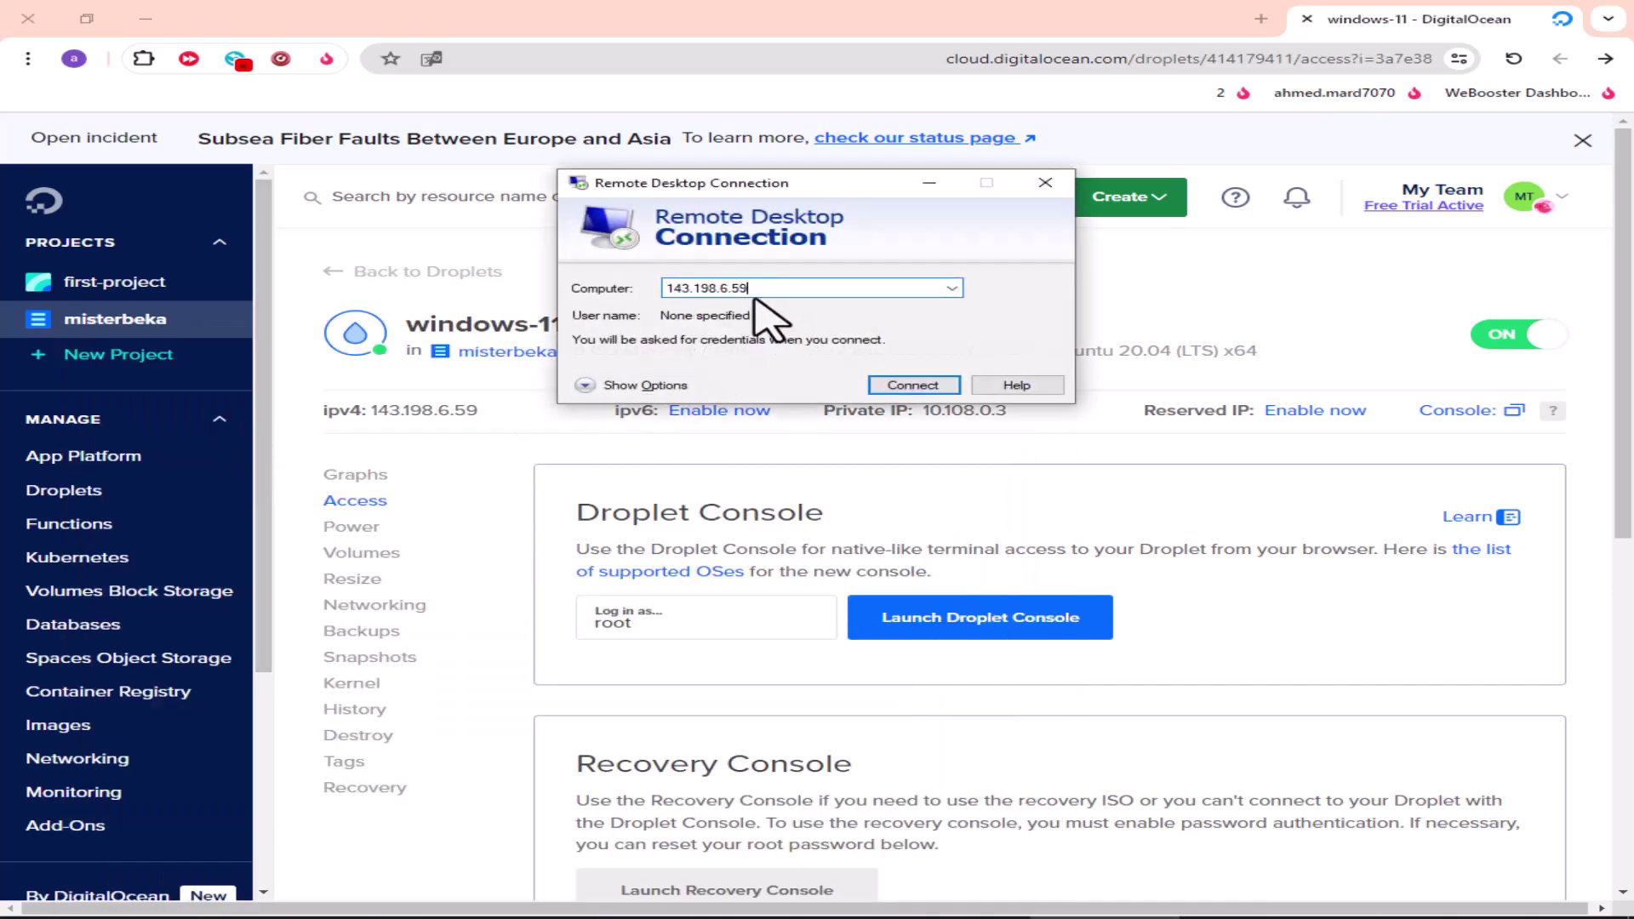
click(916, 390)
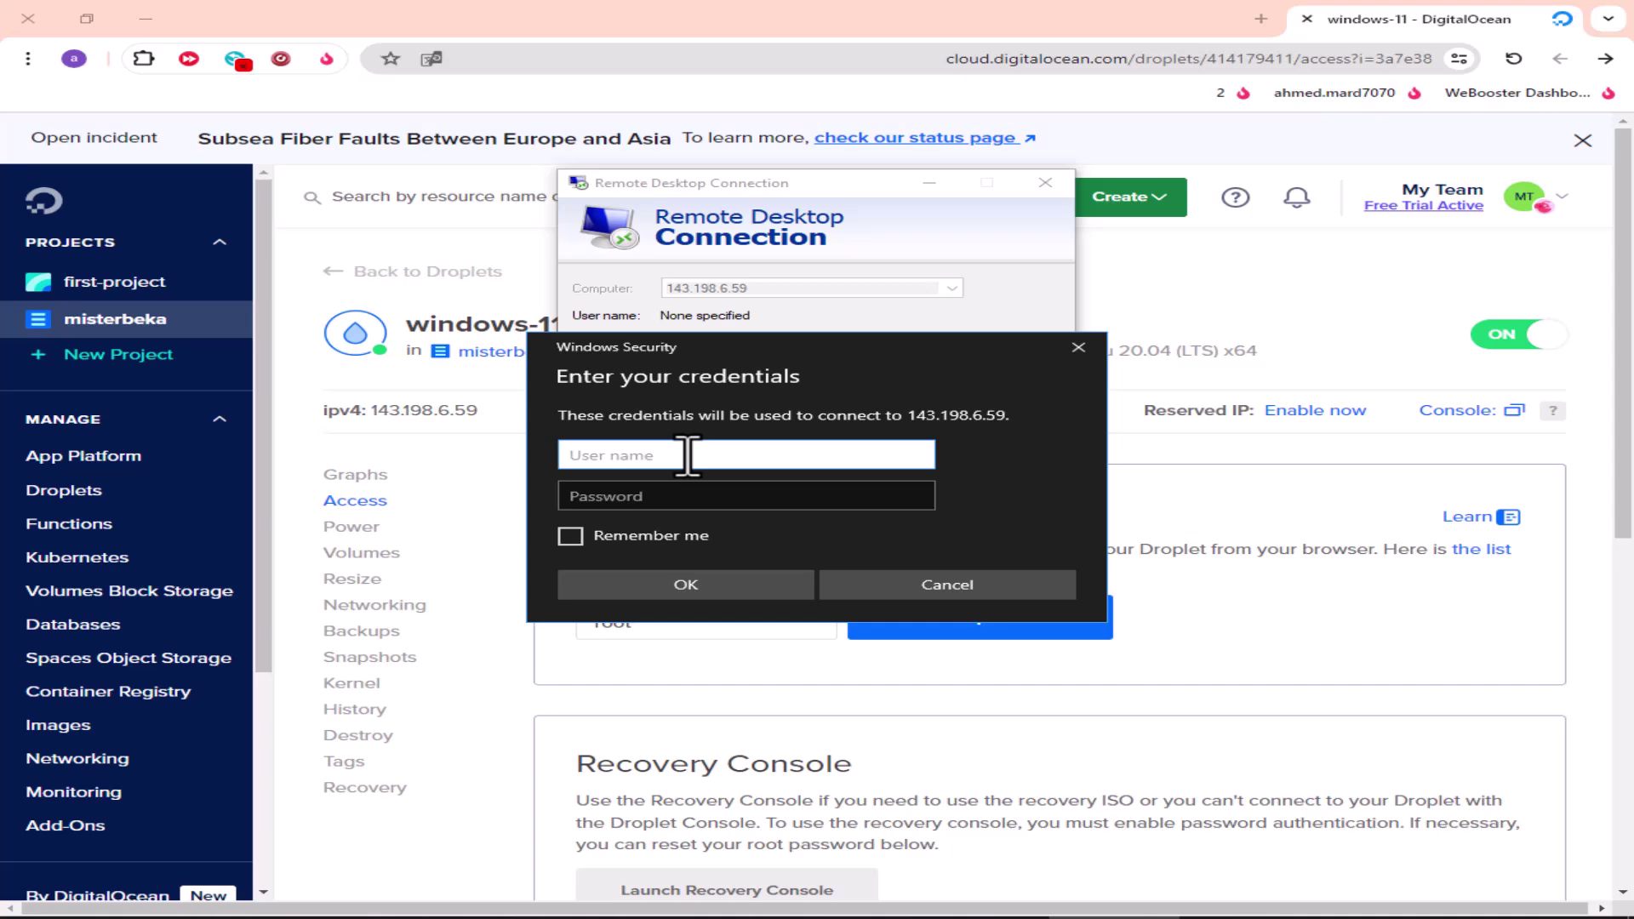
- Fill in the user name of the remote desktop credentials by copying it from the login entry in the Notepad notes
click(587, 917)
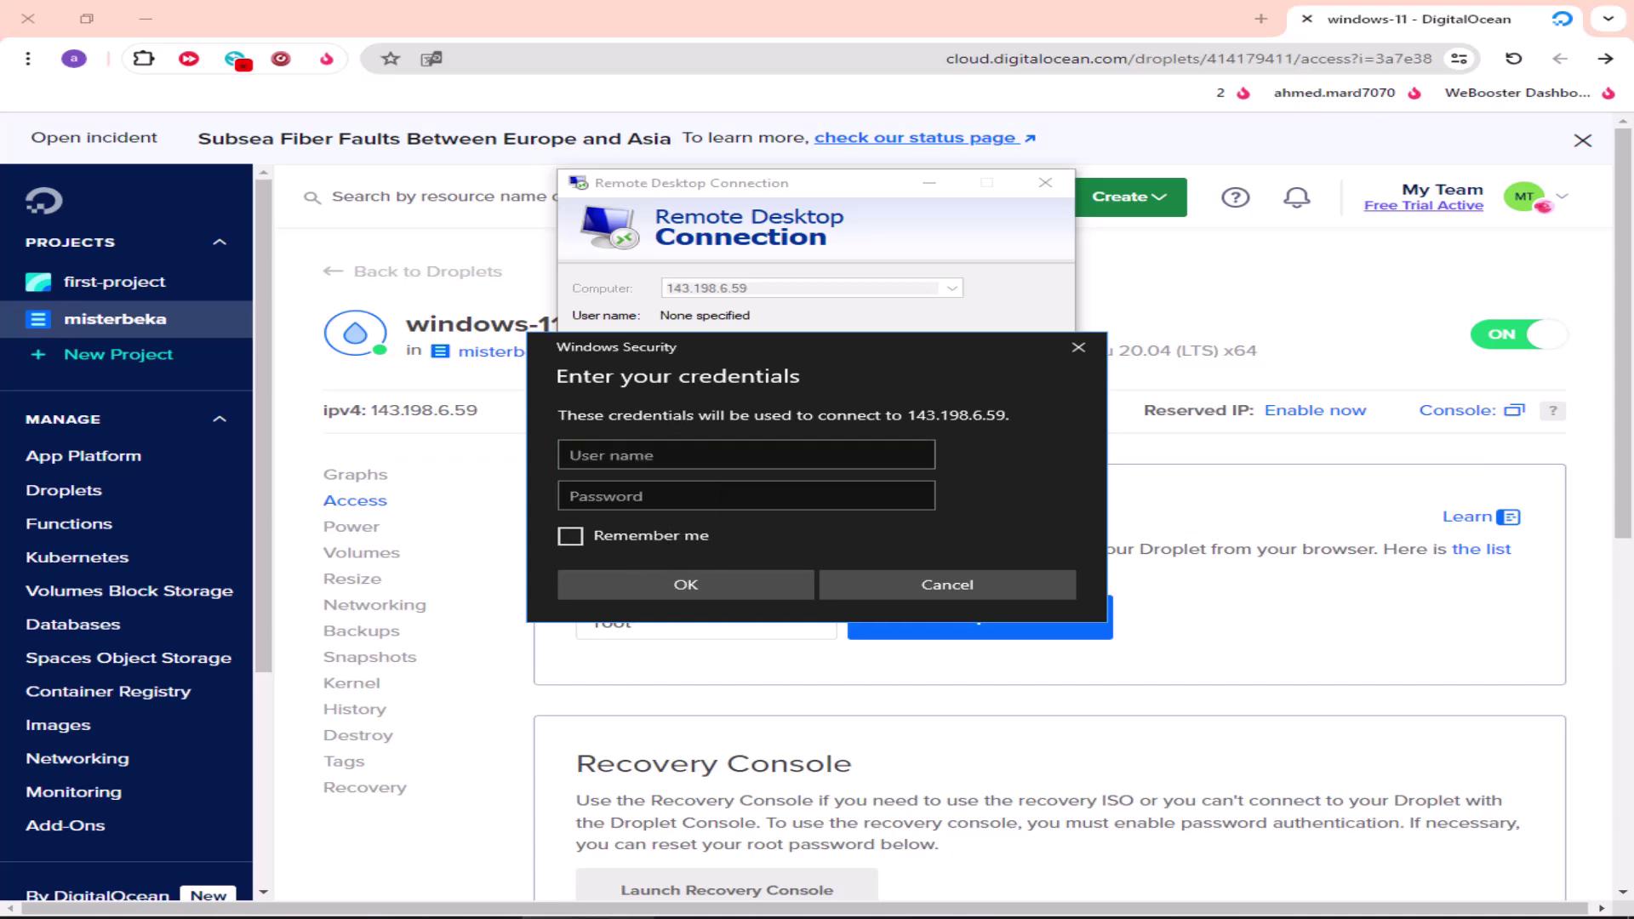
drag(654, 732, 438, 730)
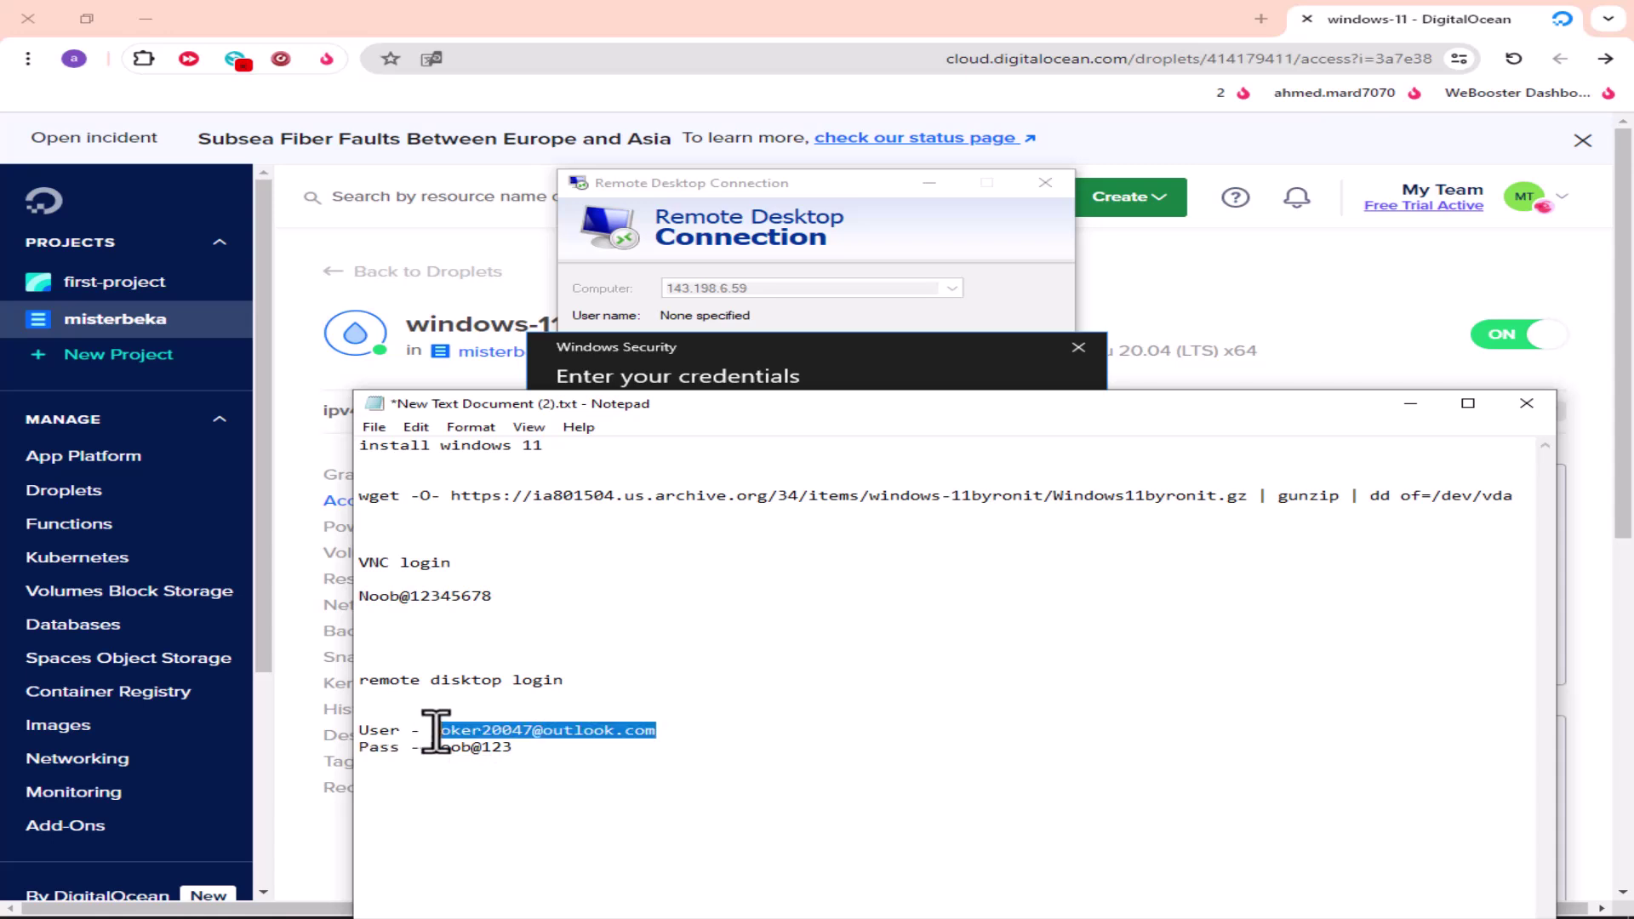
click(791, 361)
click(765, 459)
key(ctrl+v)
- Paste the remote desktop account password copied from the Notepad notes, submit the credentials, and accept the connection
drag(536, 756, 440, 753)
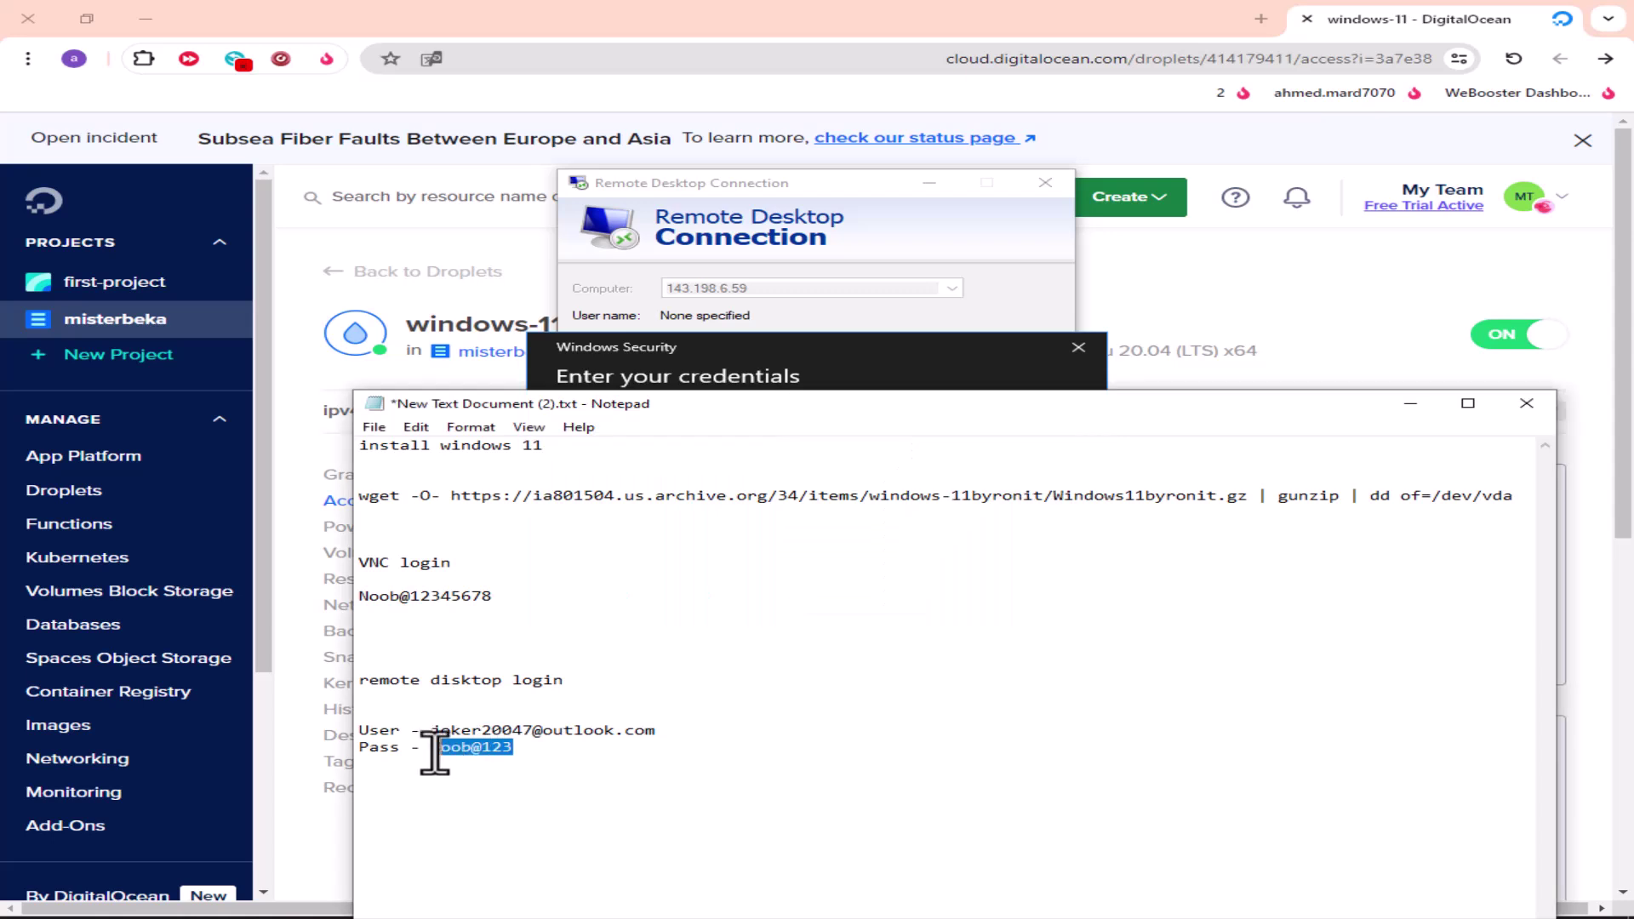
key(ctrl+c)
click(766, 374)
click(731, 495)
key(ctrl+v)
click(686, 585)
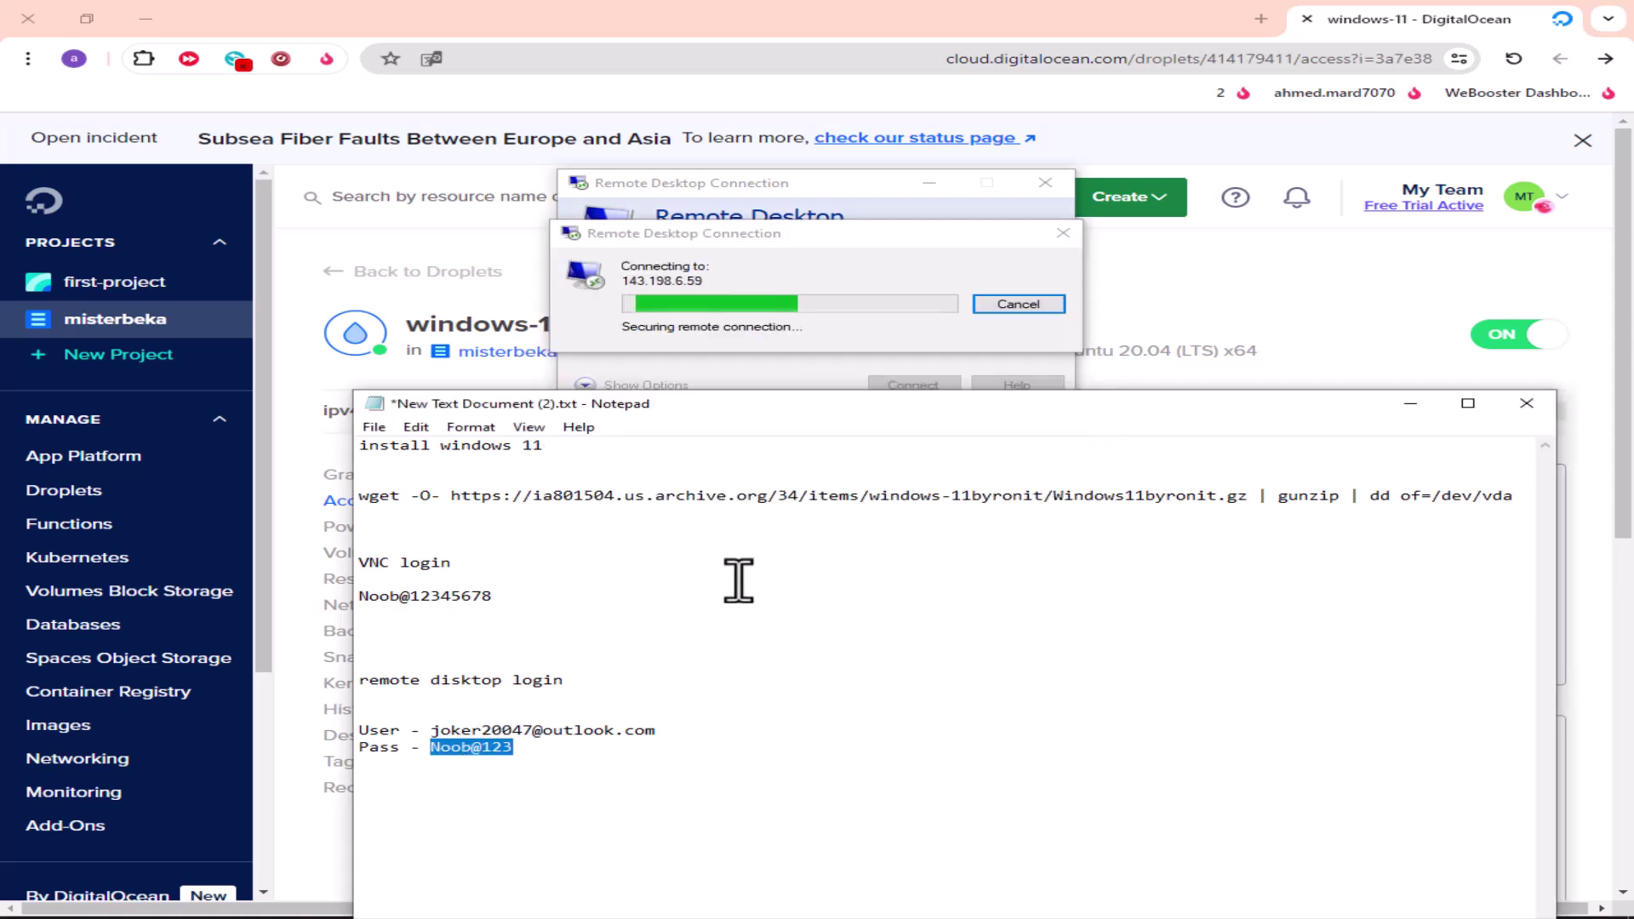
click(588, 416)
click(895, 453)
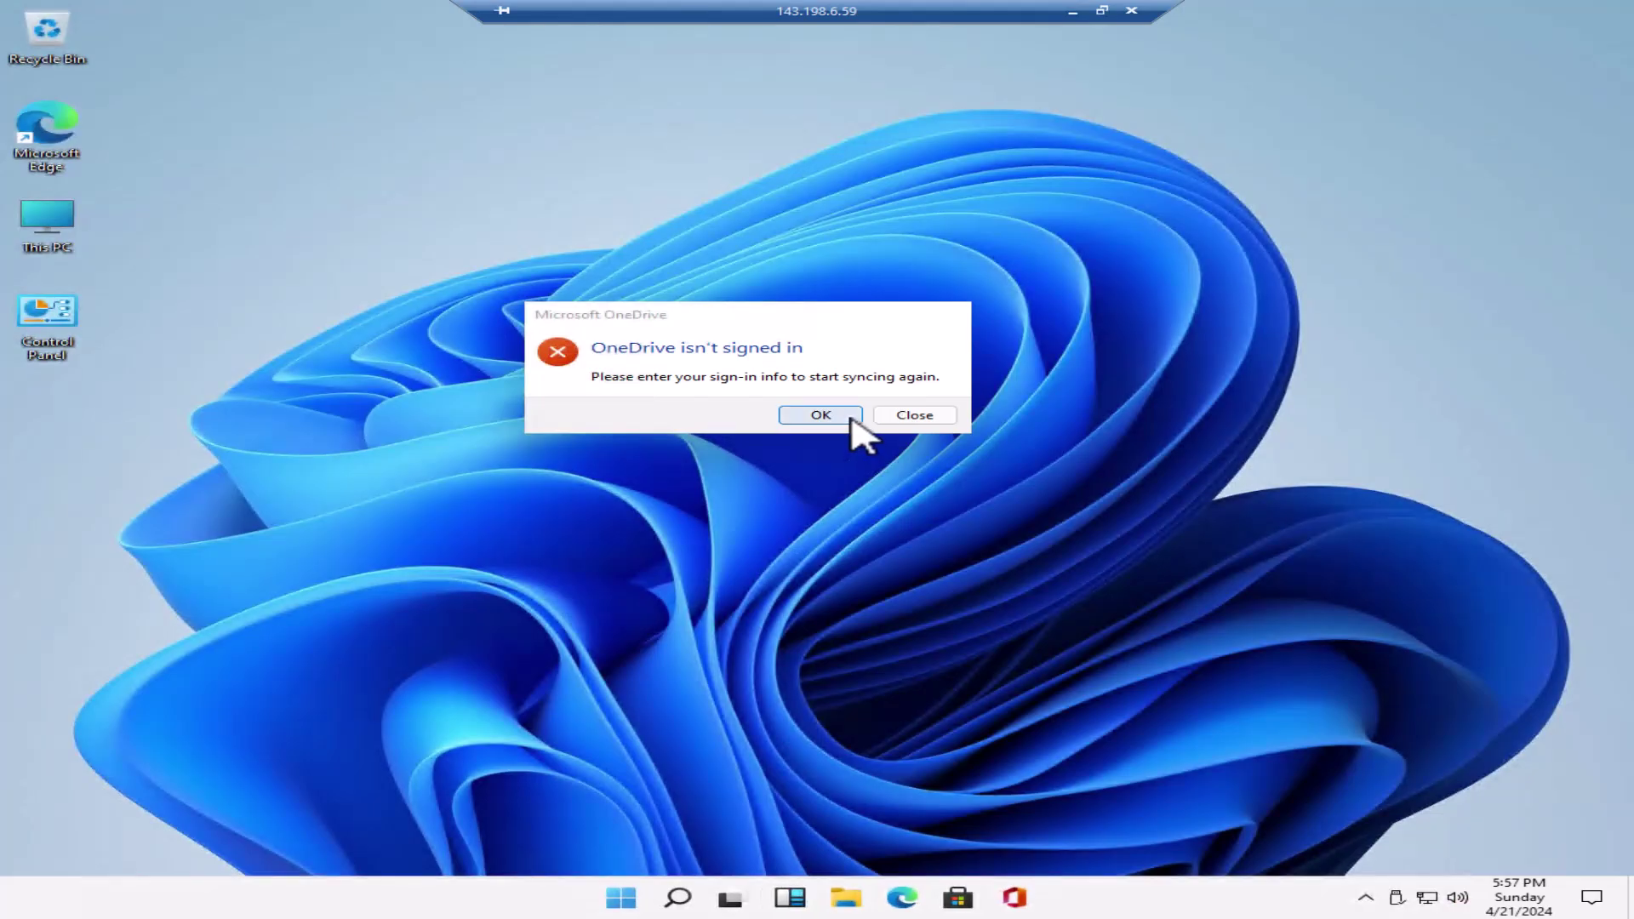
- Dismiss the OneDrive sign-in prompts and check the drives listed in This PC
click(850, 416)
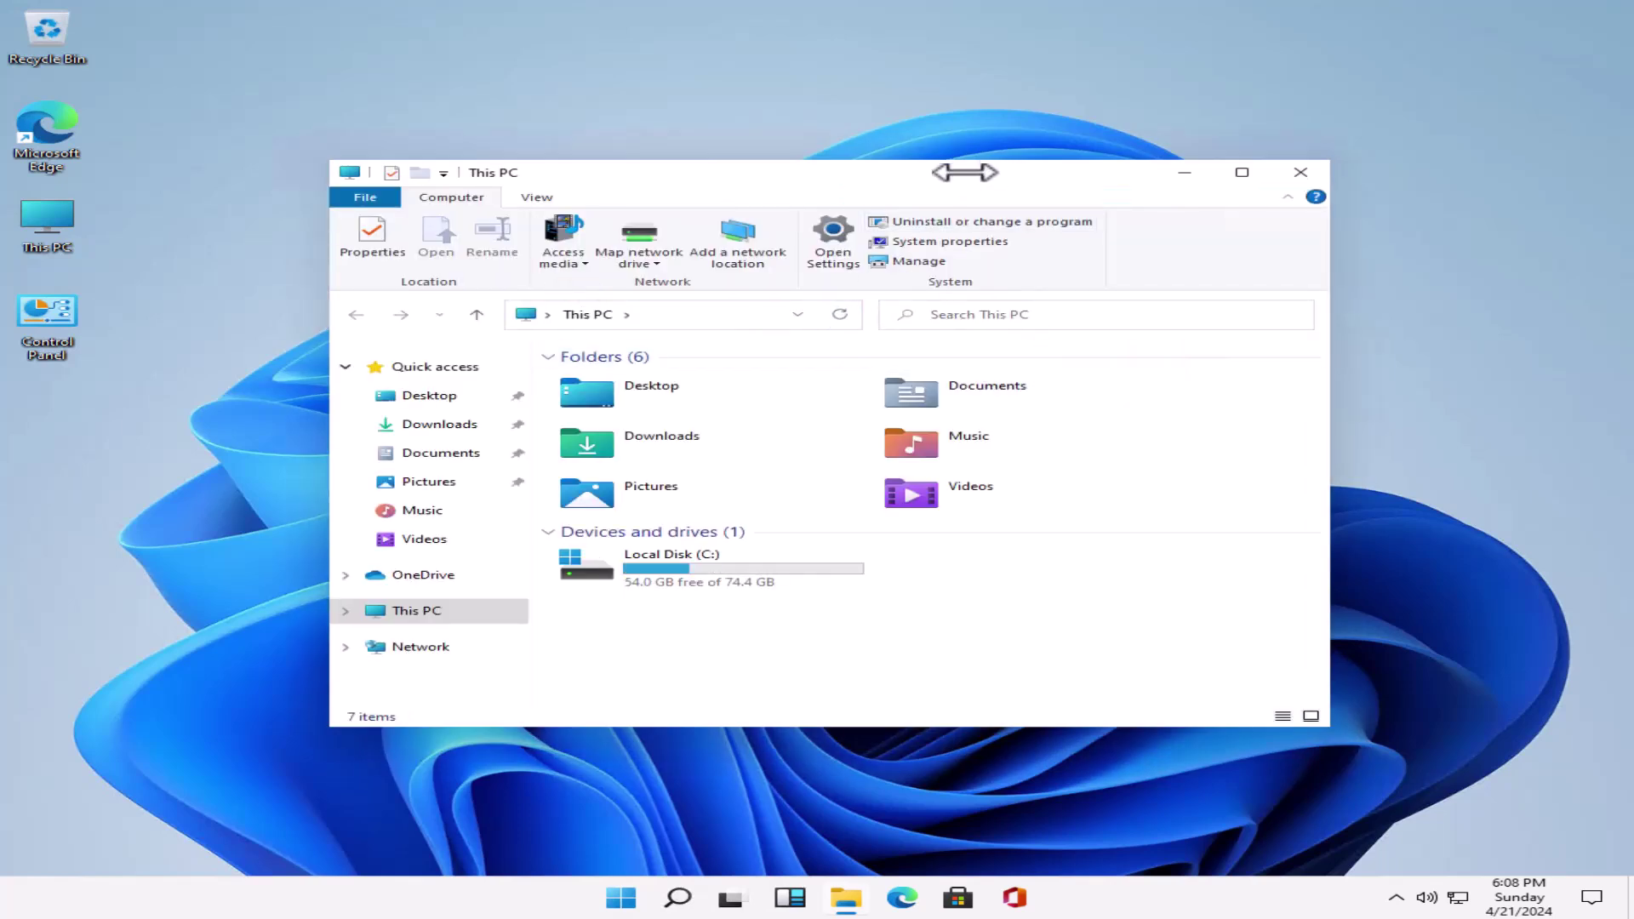
double_click(964, 169)
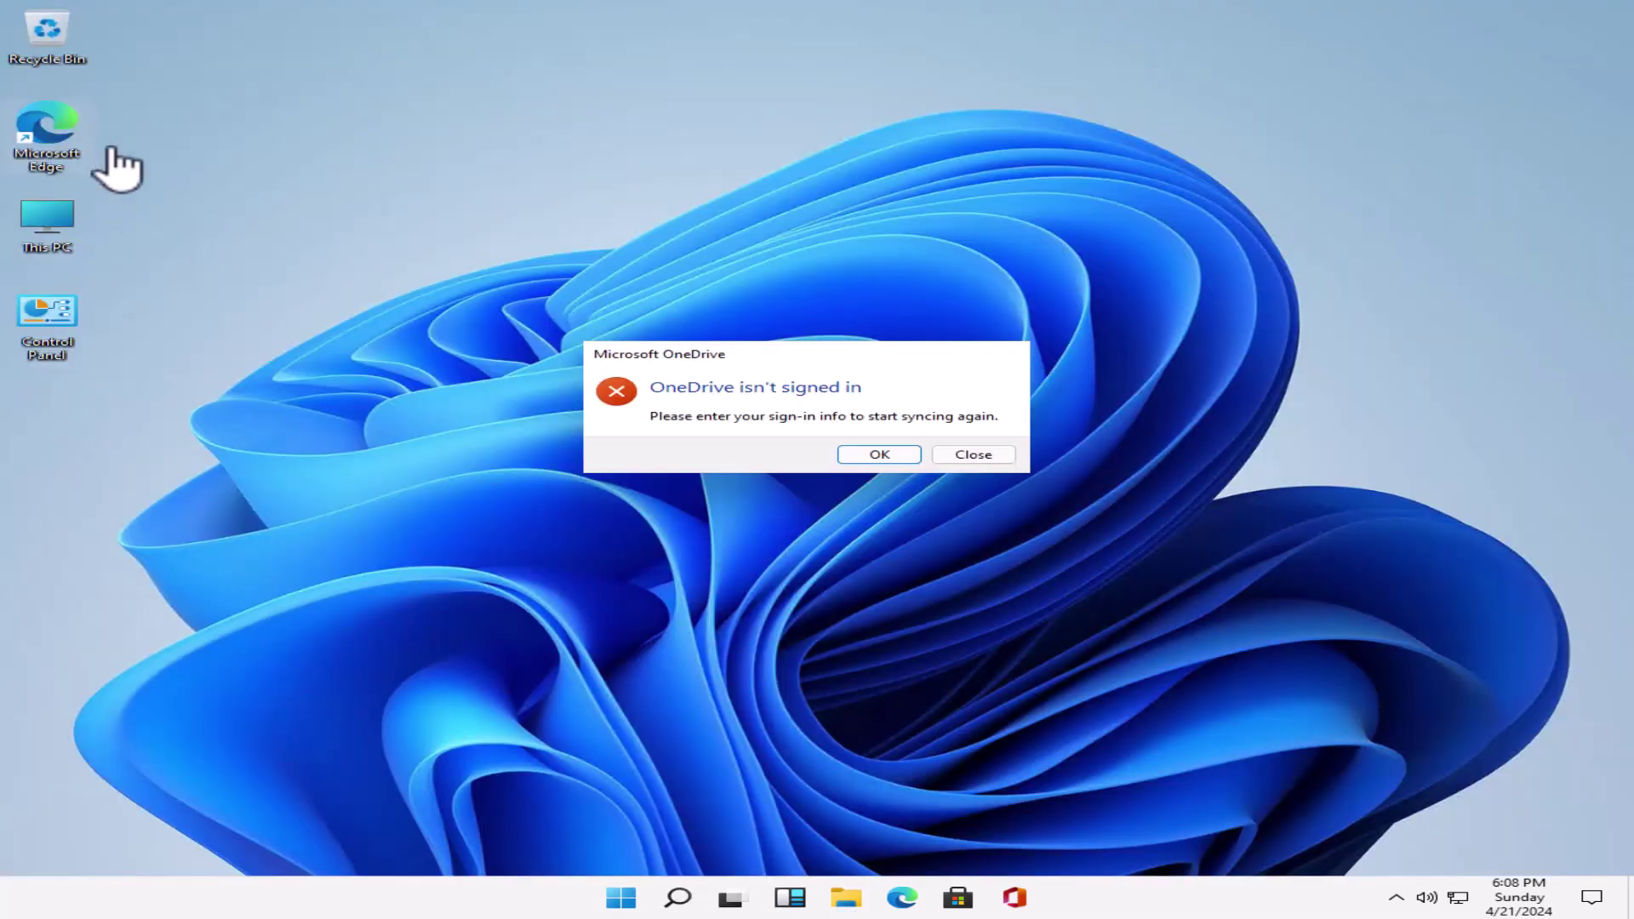
click(879, 454)
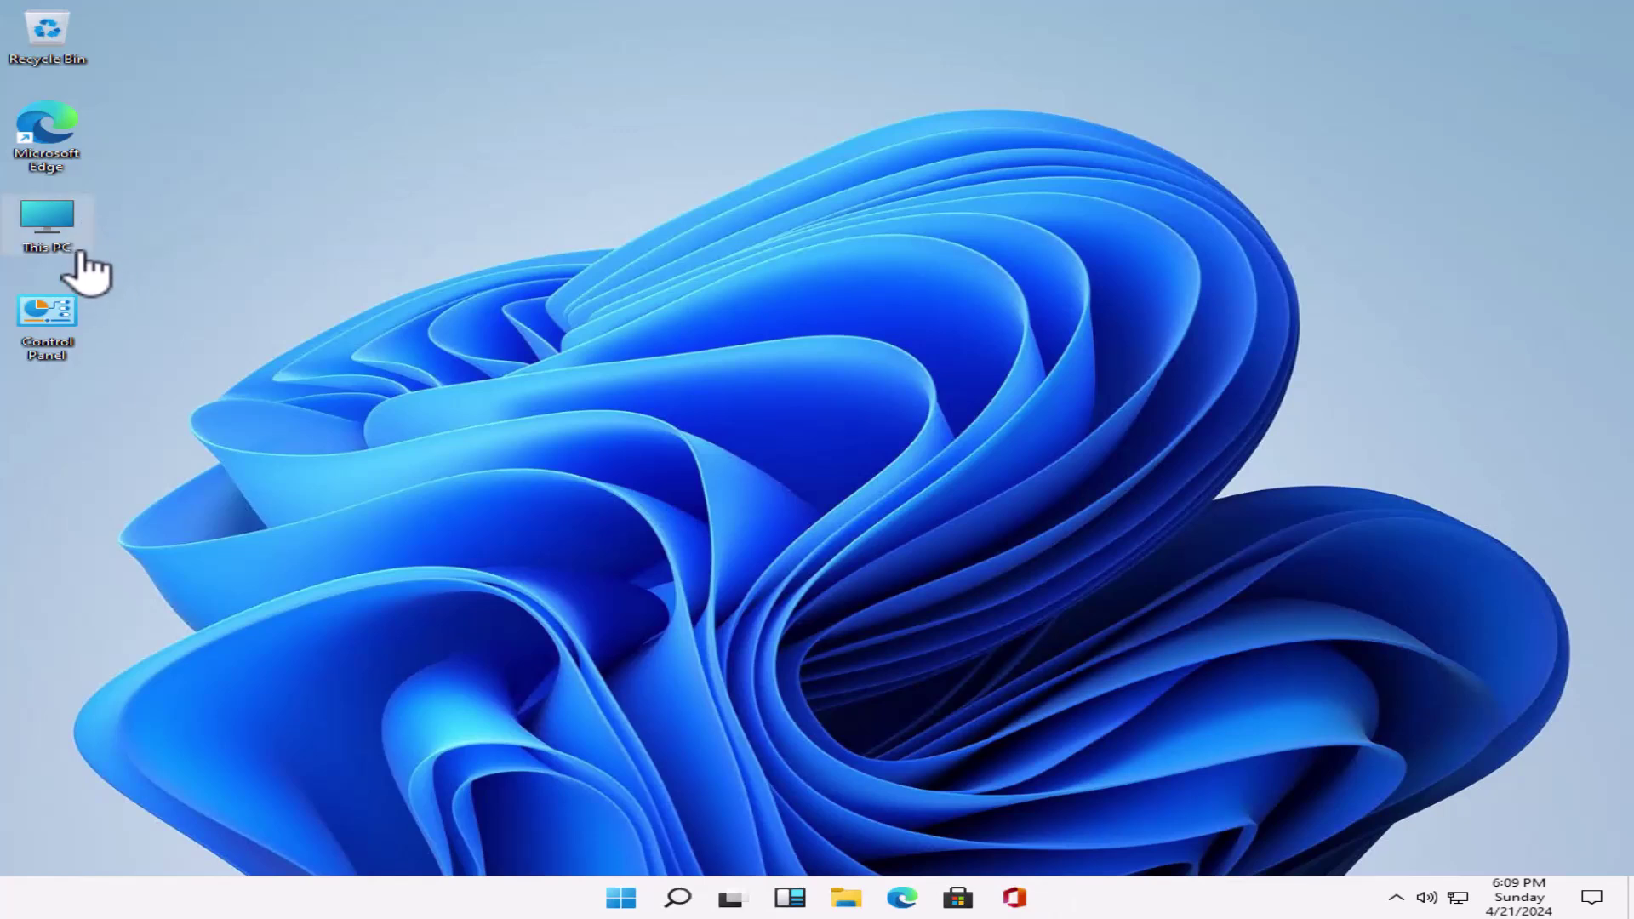
- Open Computer Management for This PC and bring up Disk Management
right_click(53, 223)
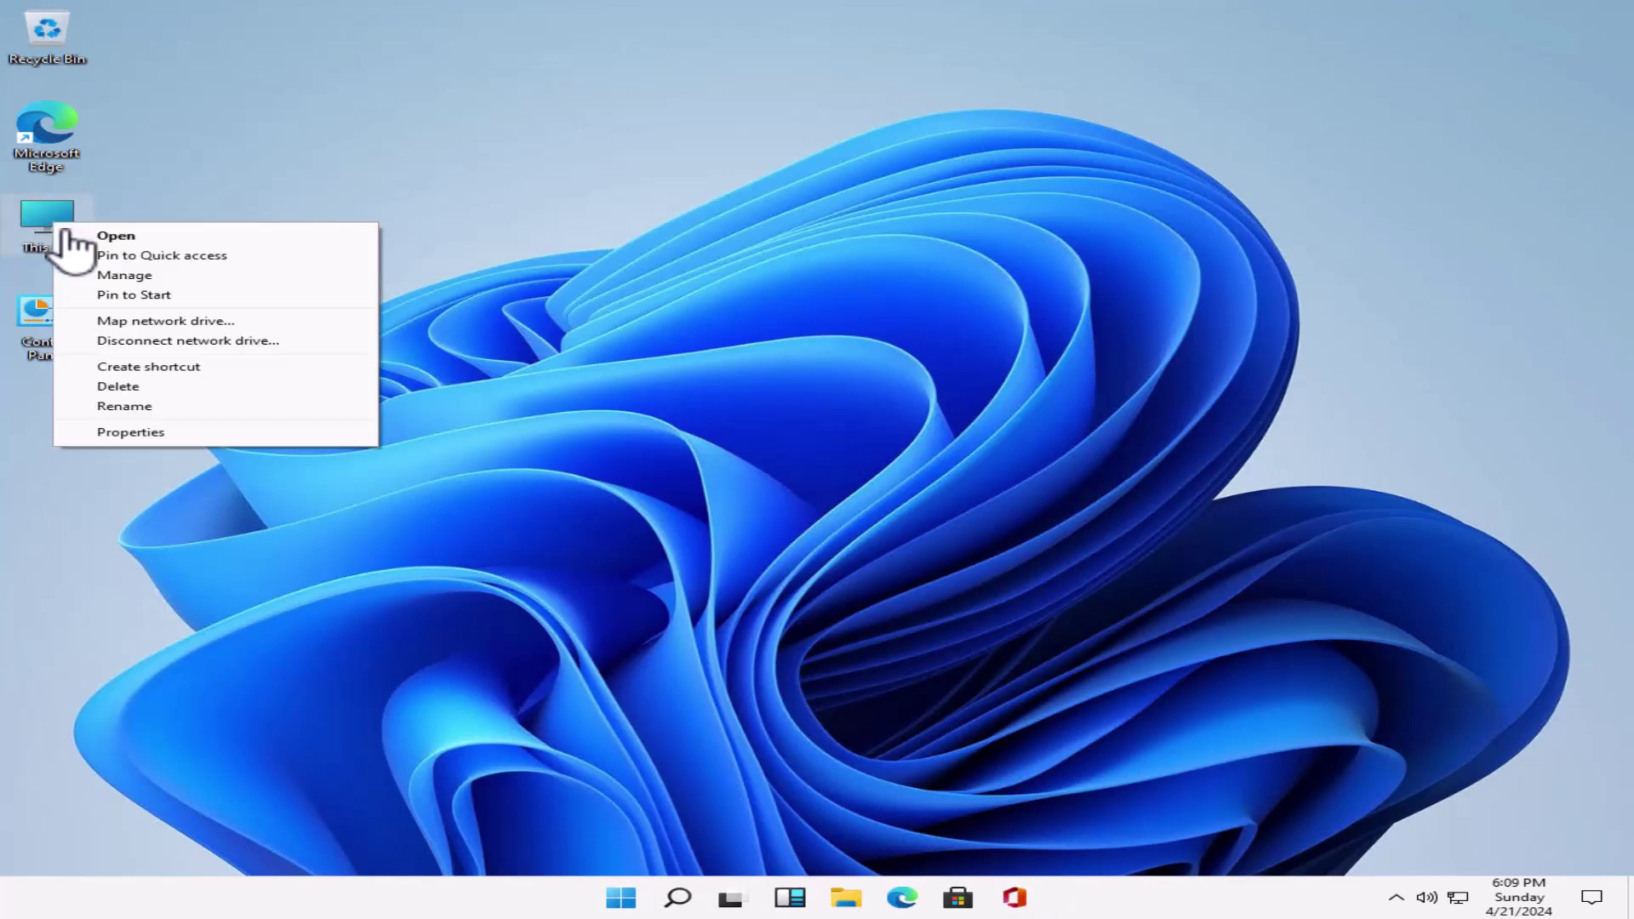
click(153, 276)
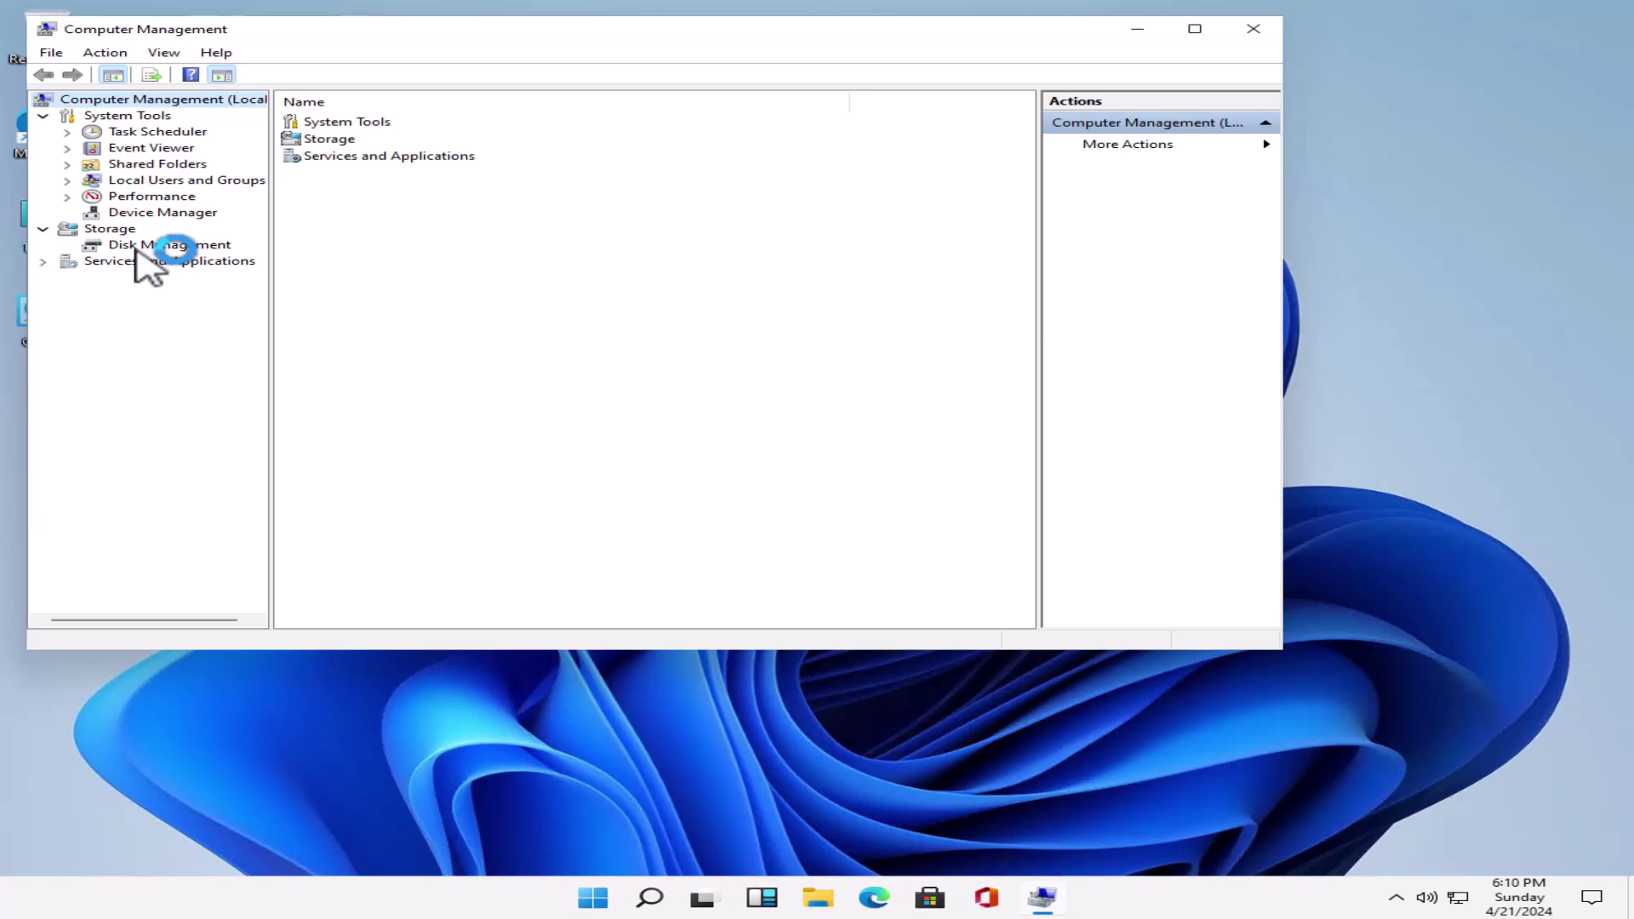
click(162, 245)
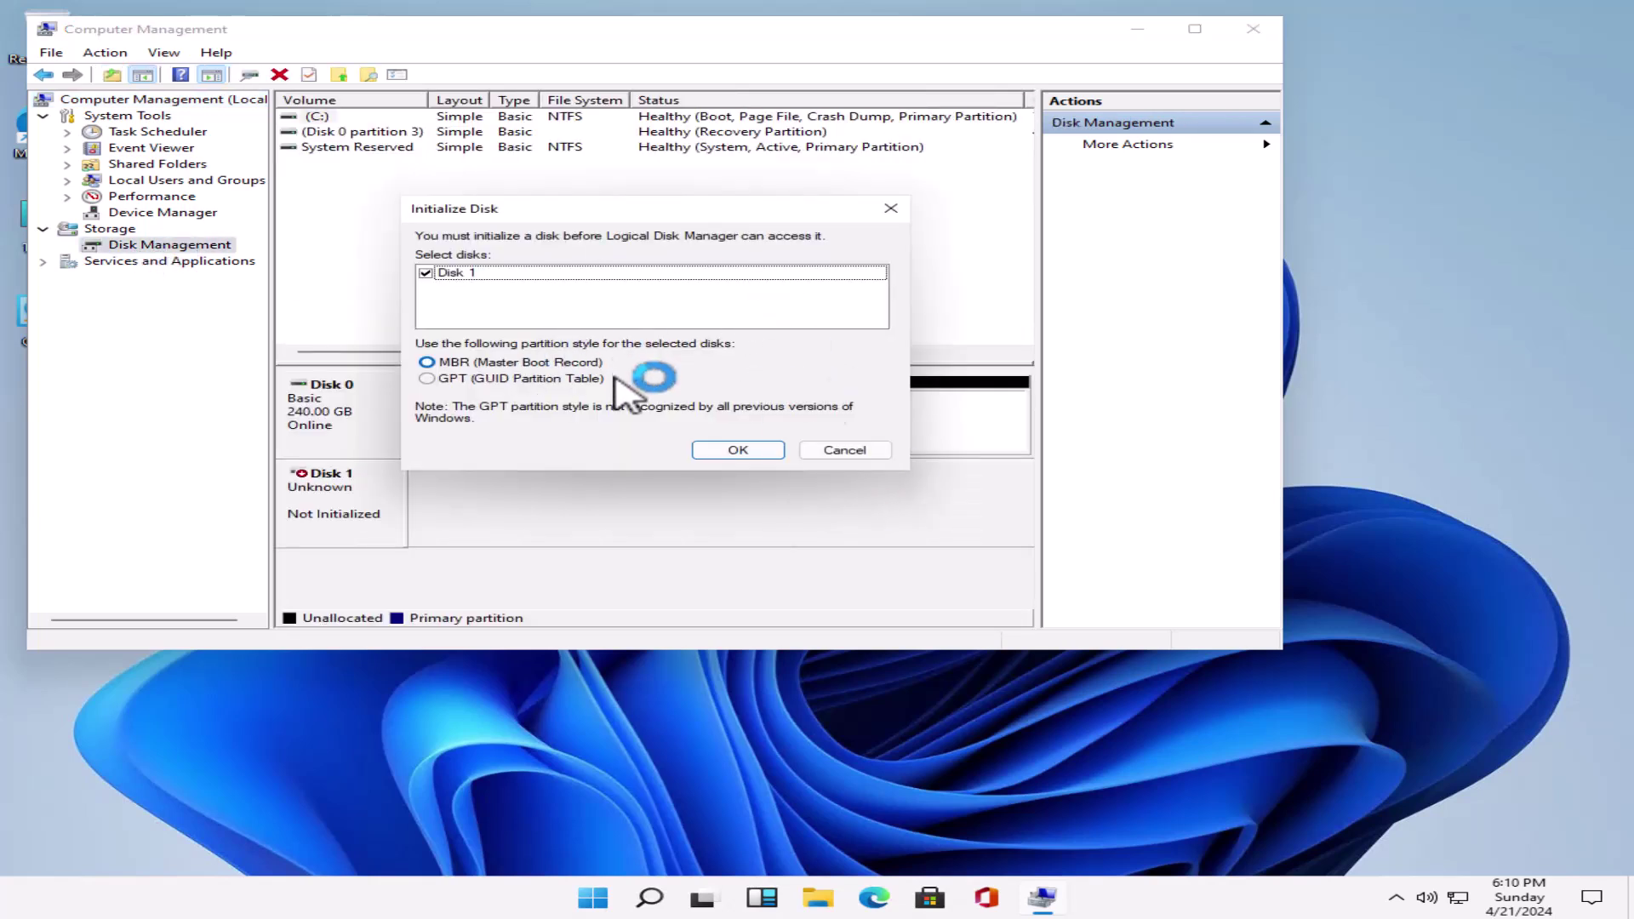
- Cancel the initialization of Disk 1 and create a simple volume with drive letter D in the unallocated space of Disk 0
click(851, 449)
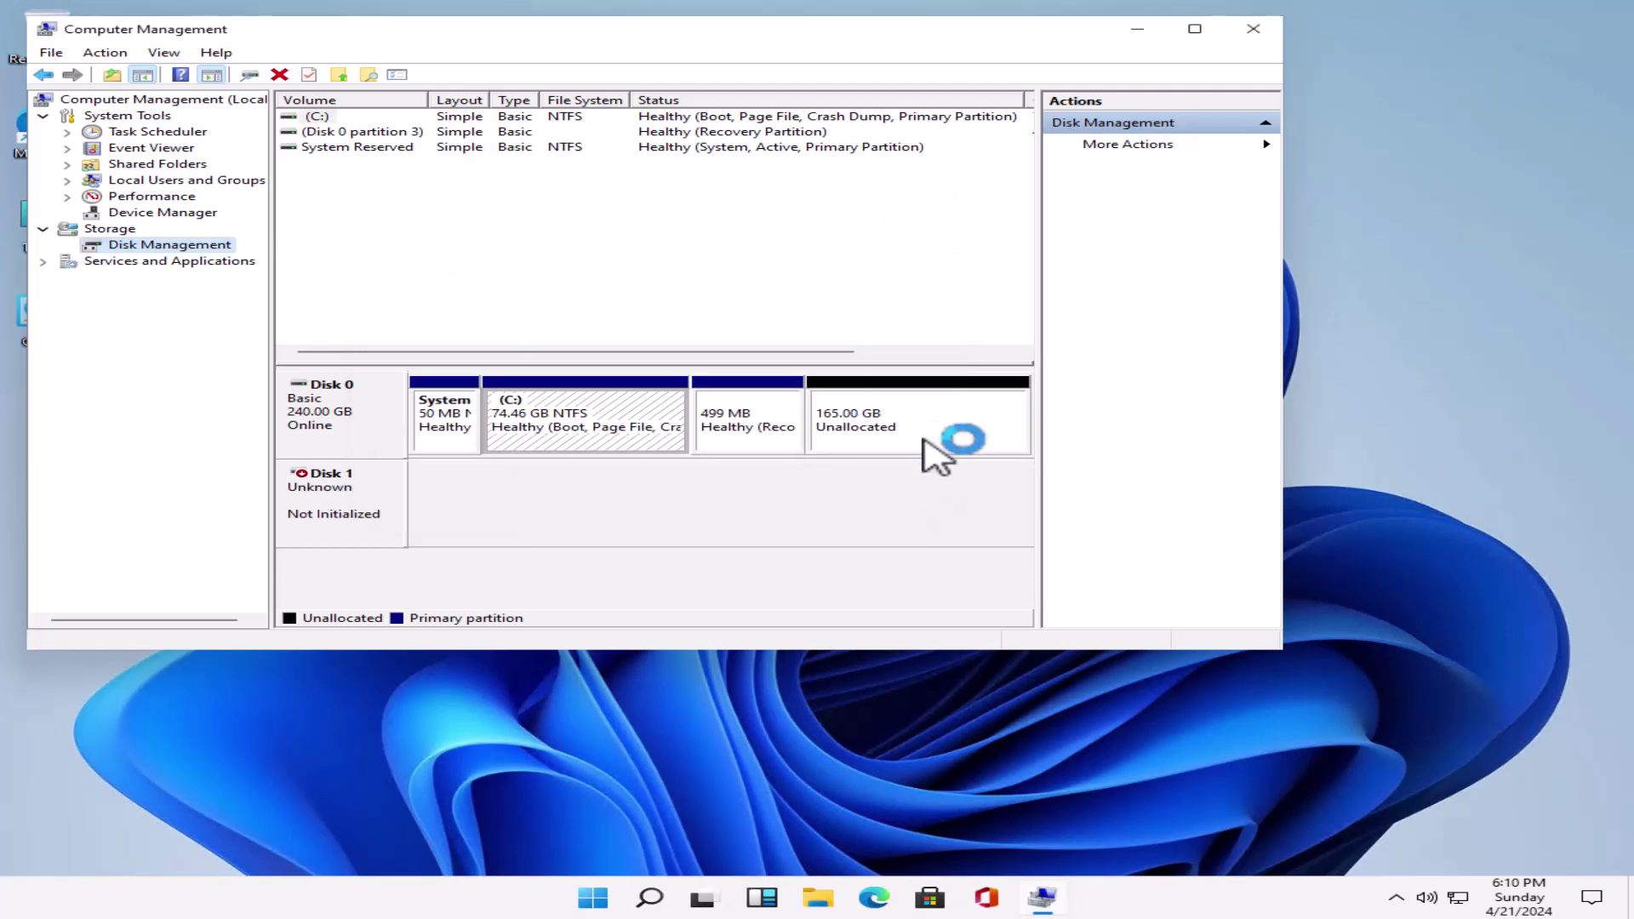
right_click(883, 430)
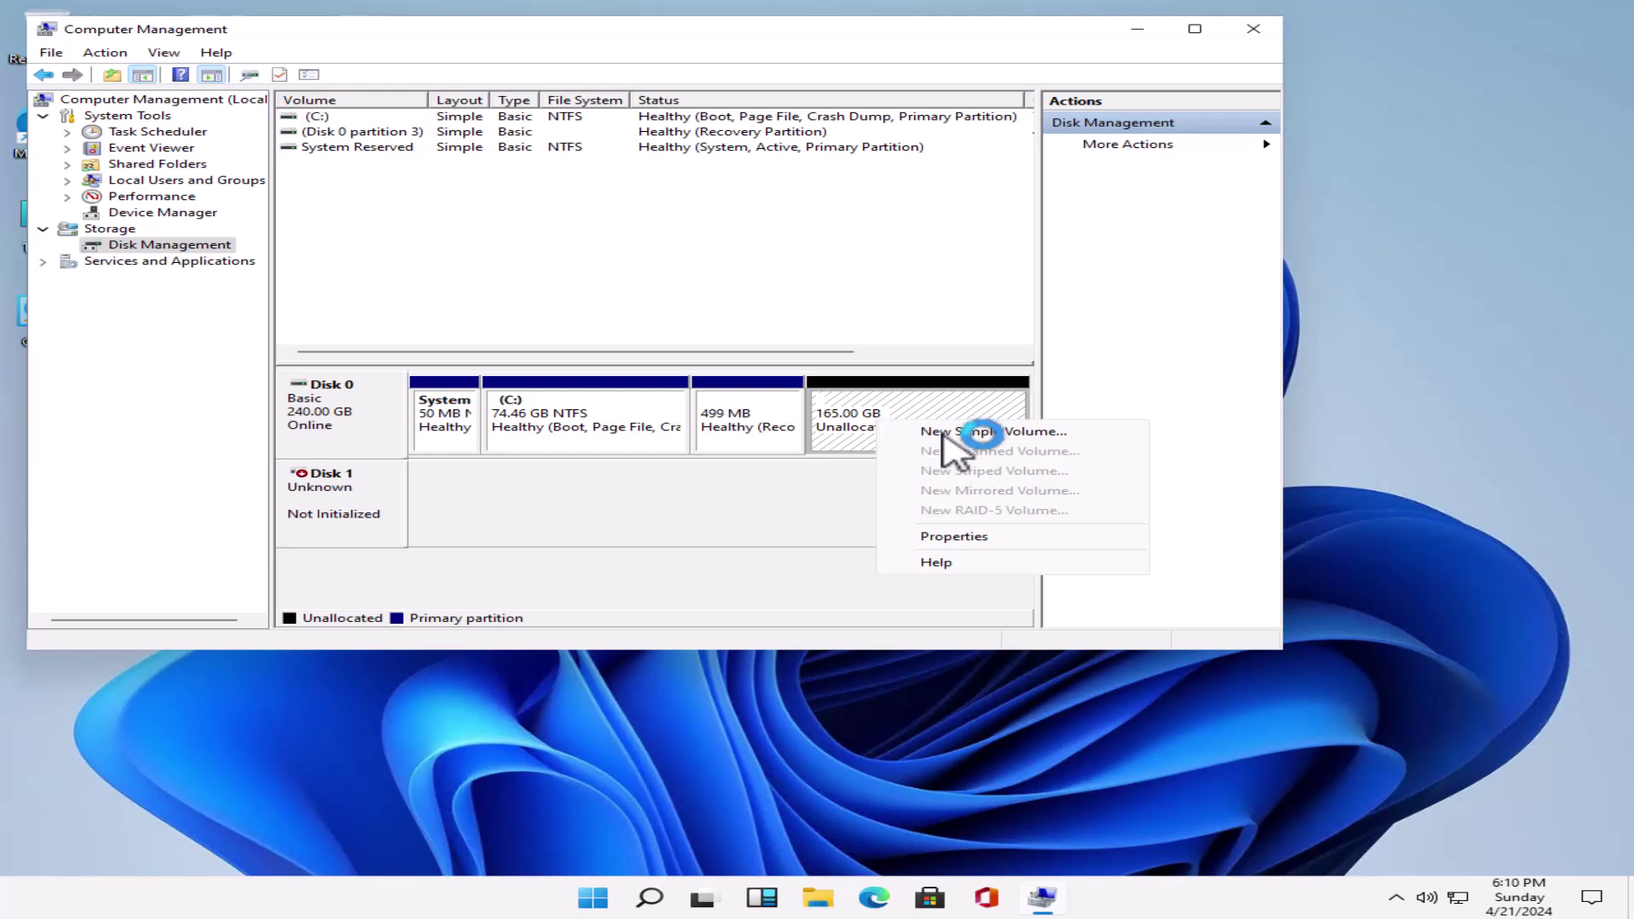
click(943, 433)
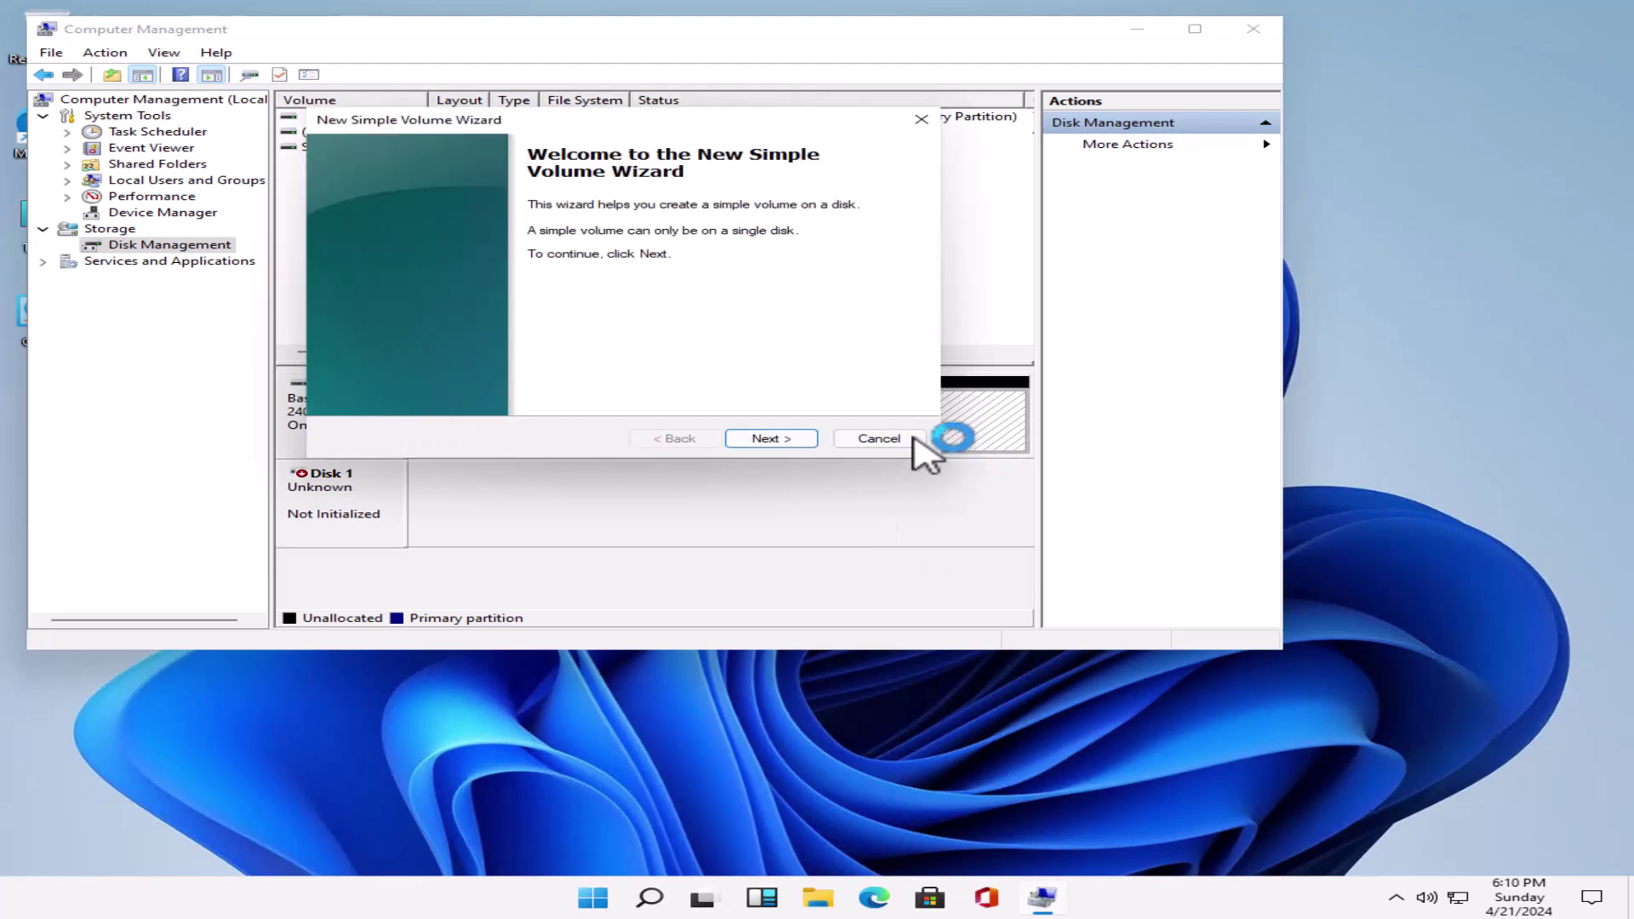
click(767, 439)
click(769, 441)
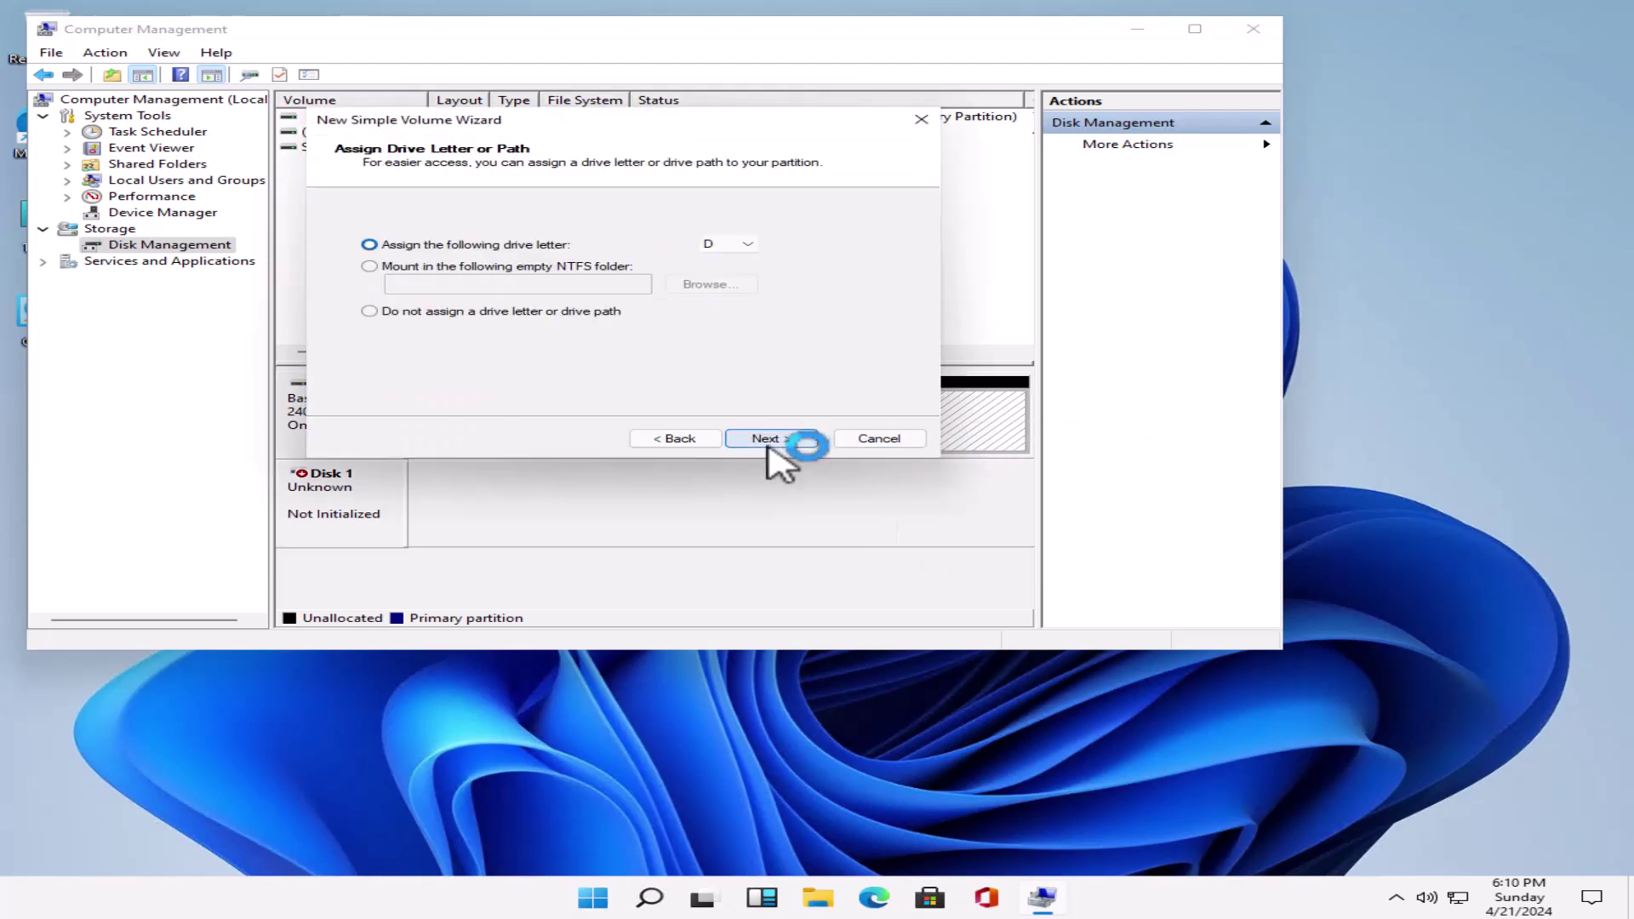
click(768, 441)
click(769, 441)
click(775, 443)
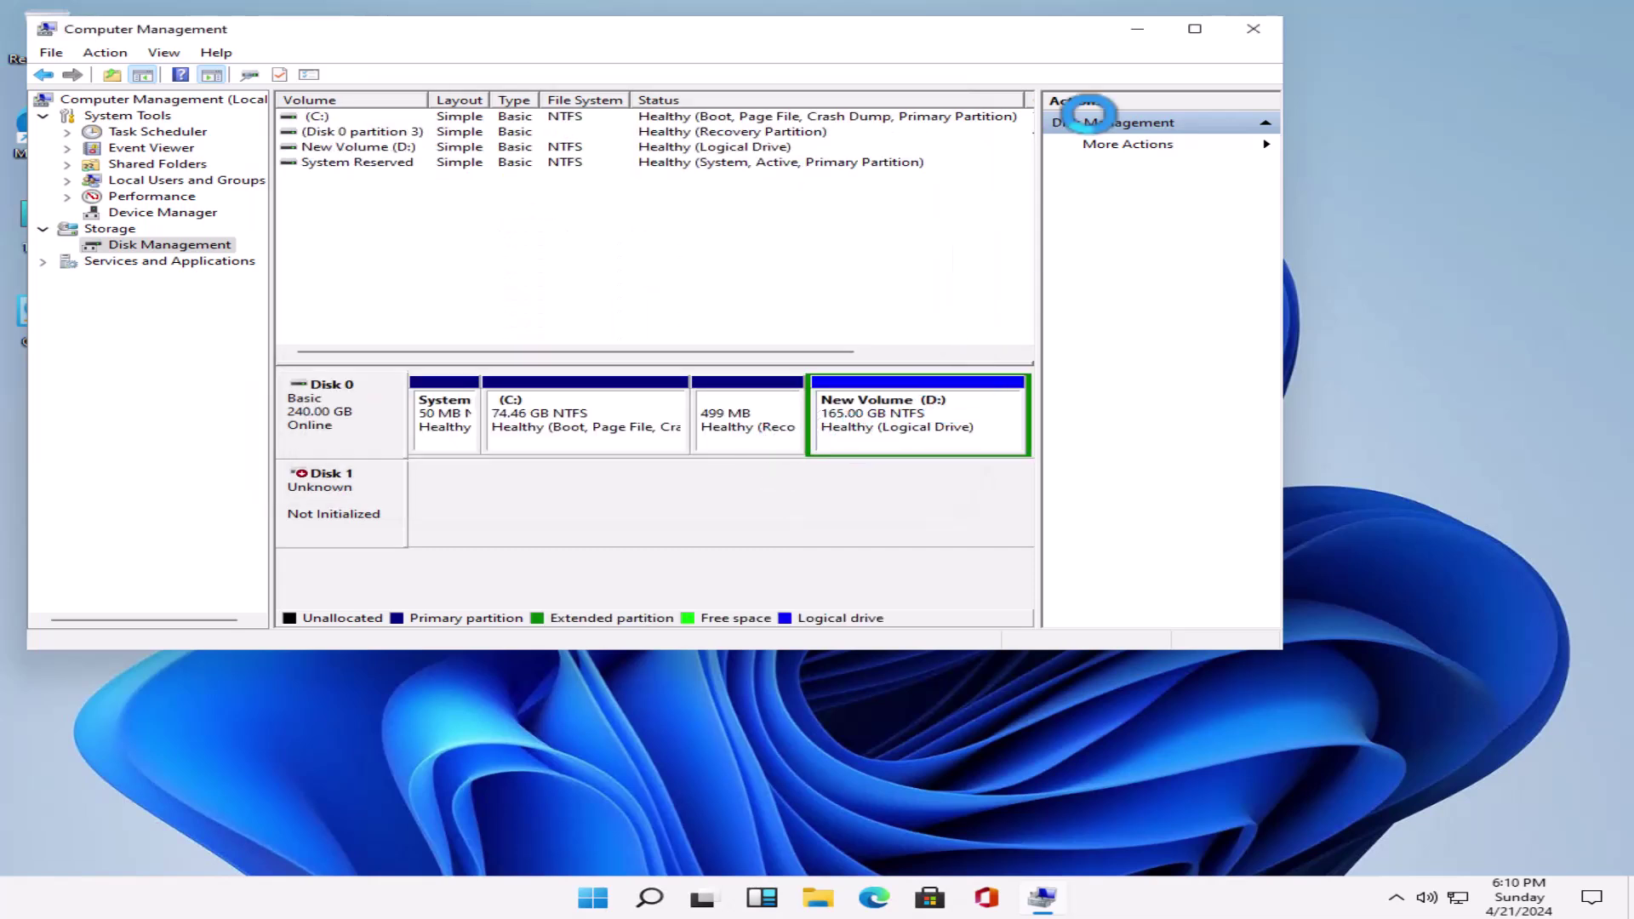
- Close Computer Management, check the drives listed in This PC, and return to the remote desktop
click(1254, 34)
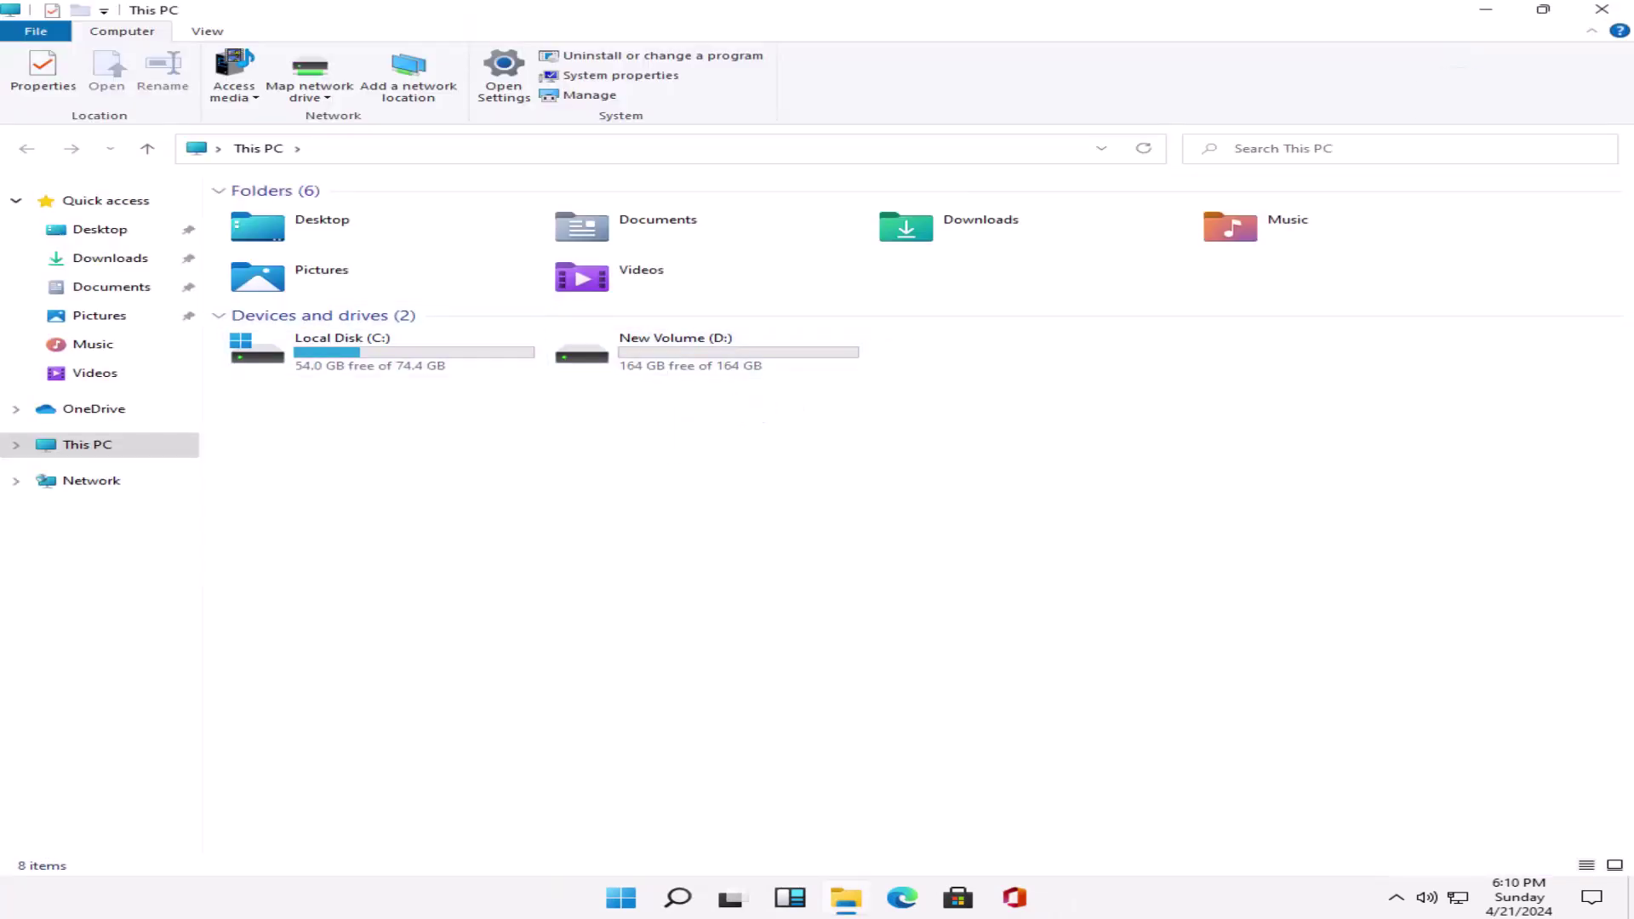
click(1598, 12)
right_click(51, 227)
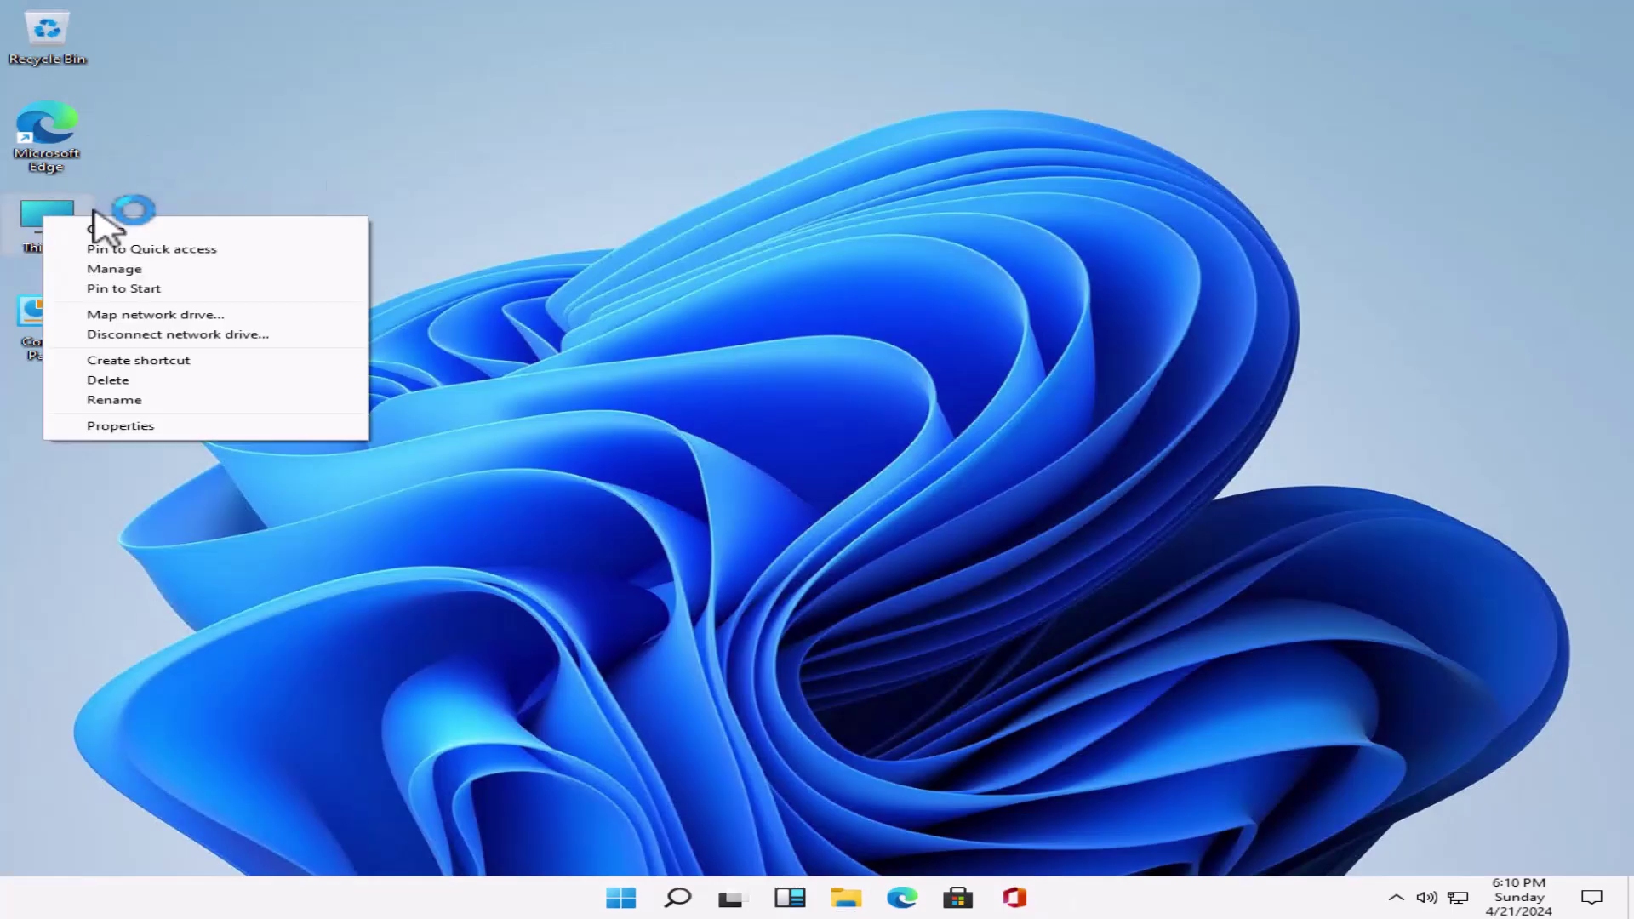
click(846, 116)
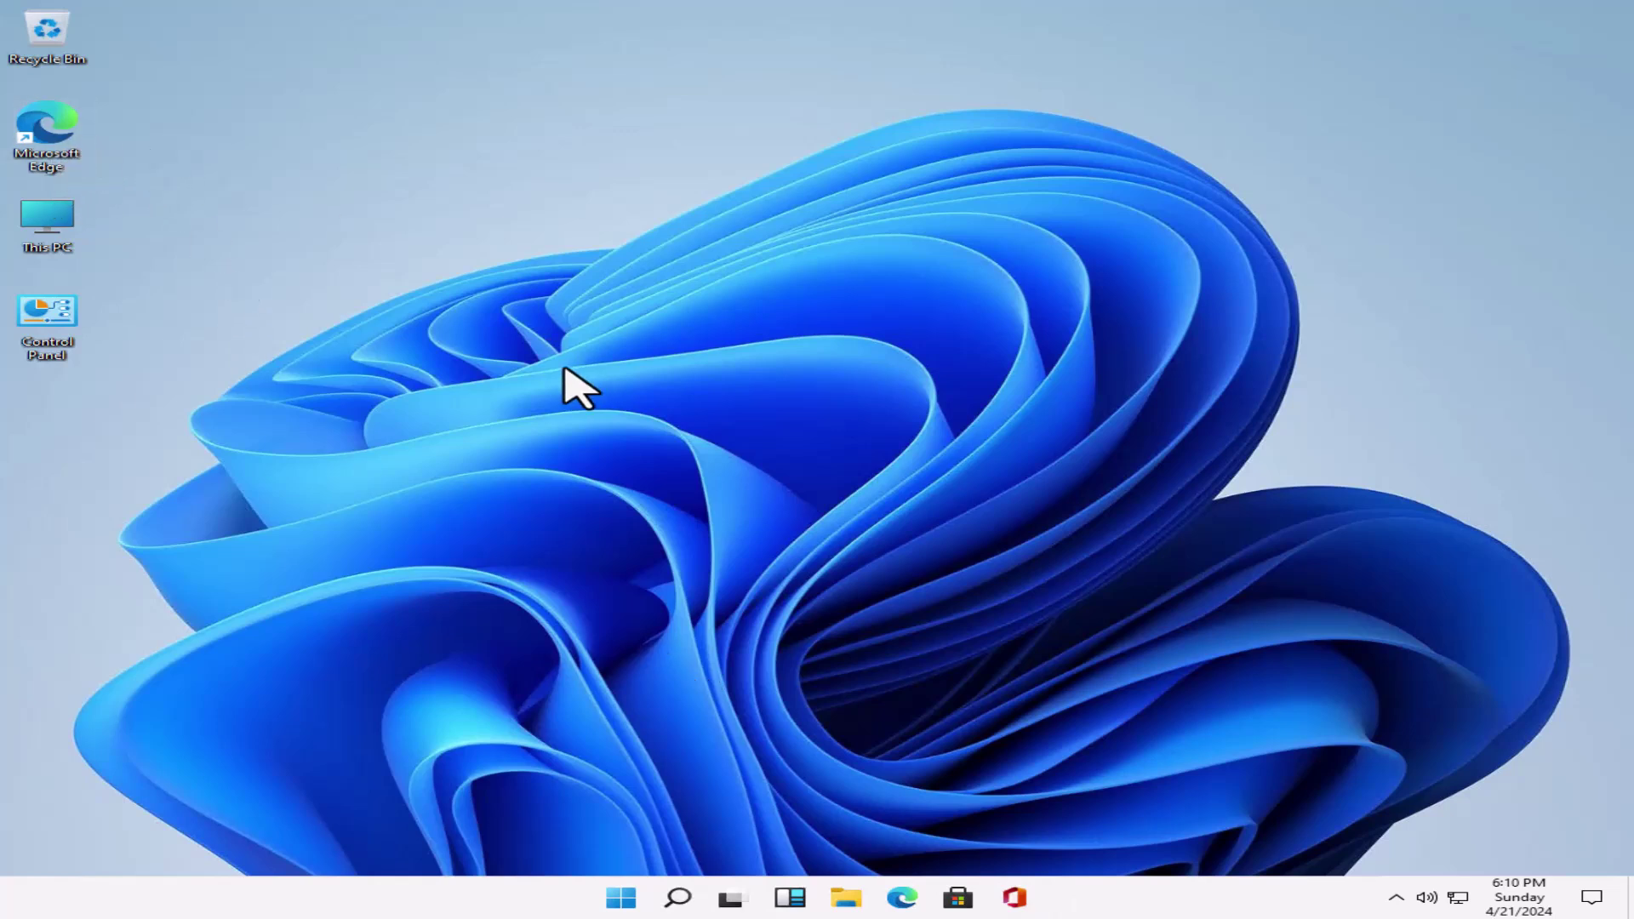
- Leave the remote session view and copy ChromeSetup.exe from the local computer's Downloads folder
mouse_move(808, 3)
click(1074, 10)
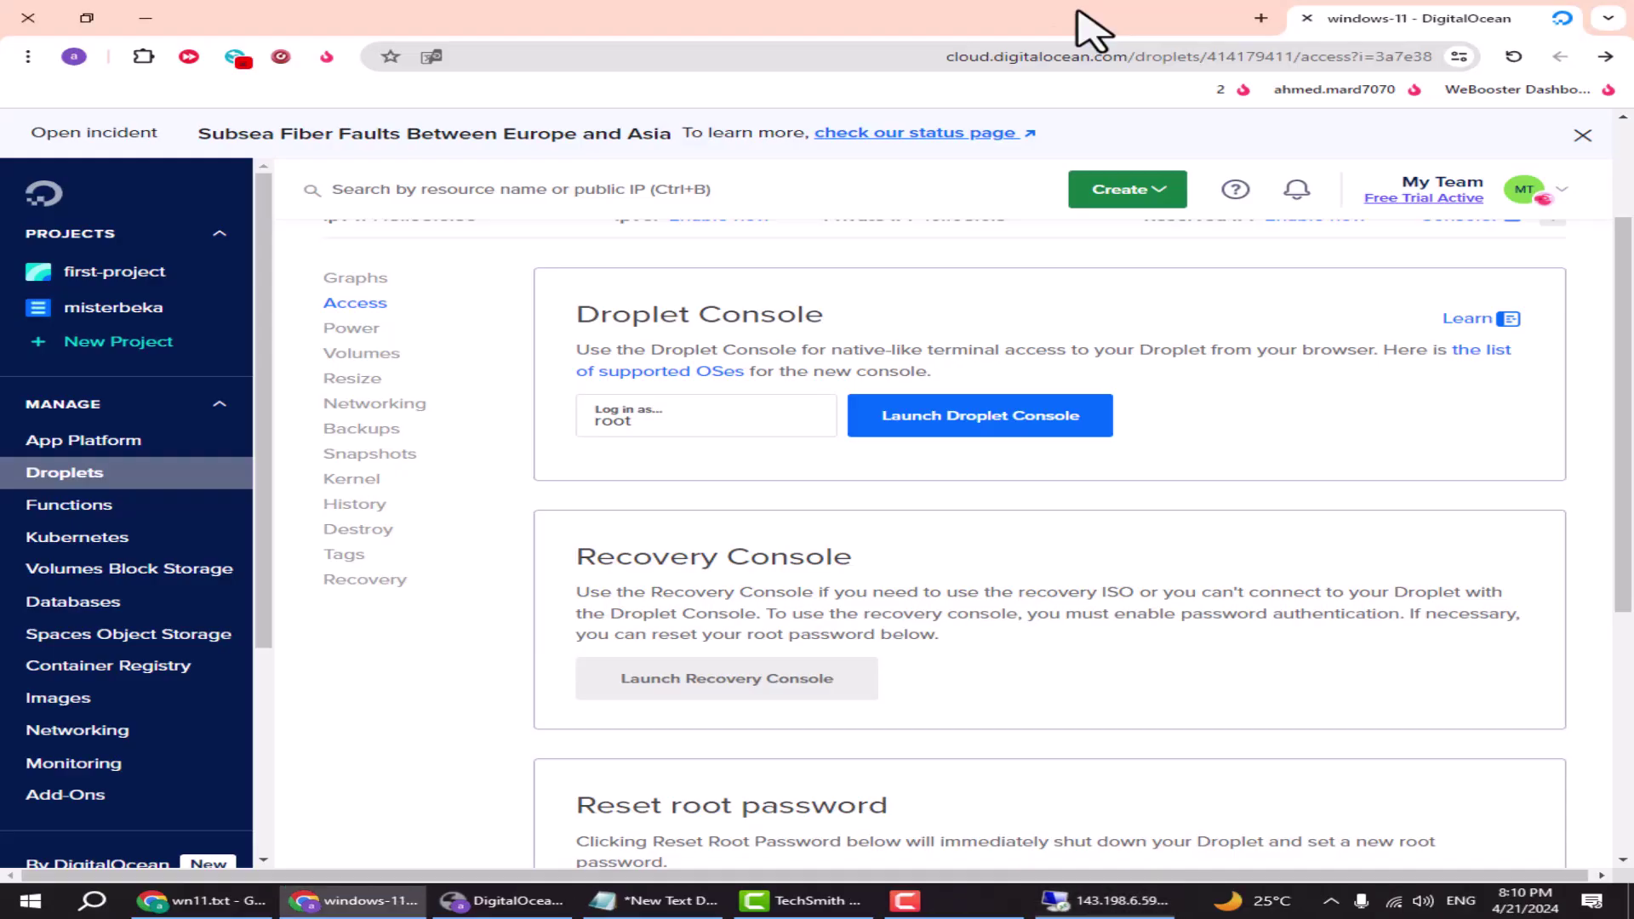
key(super+d)
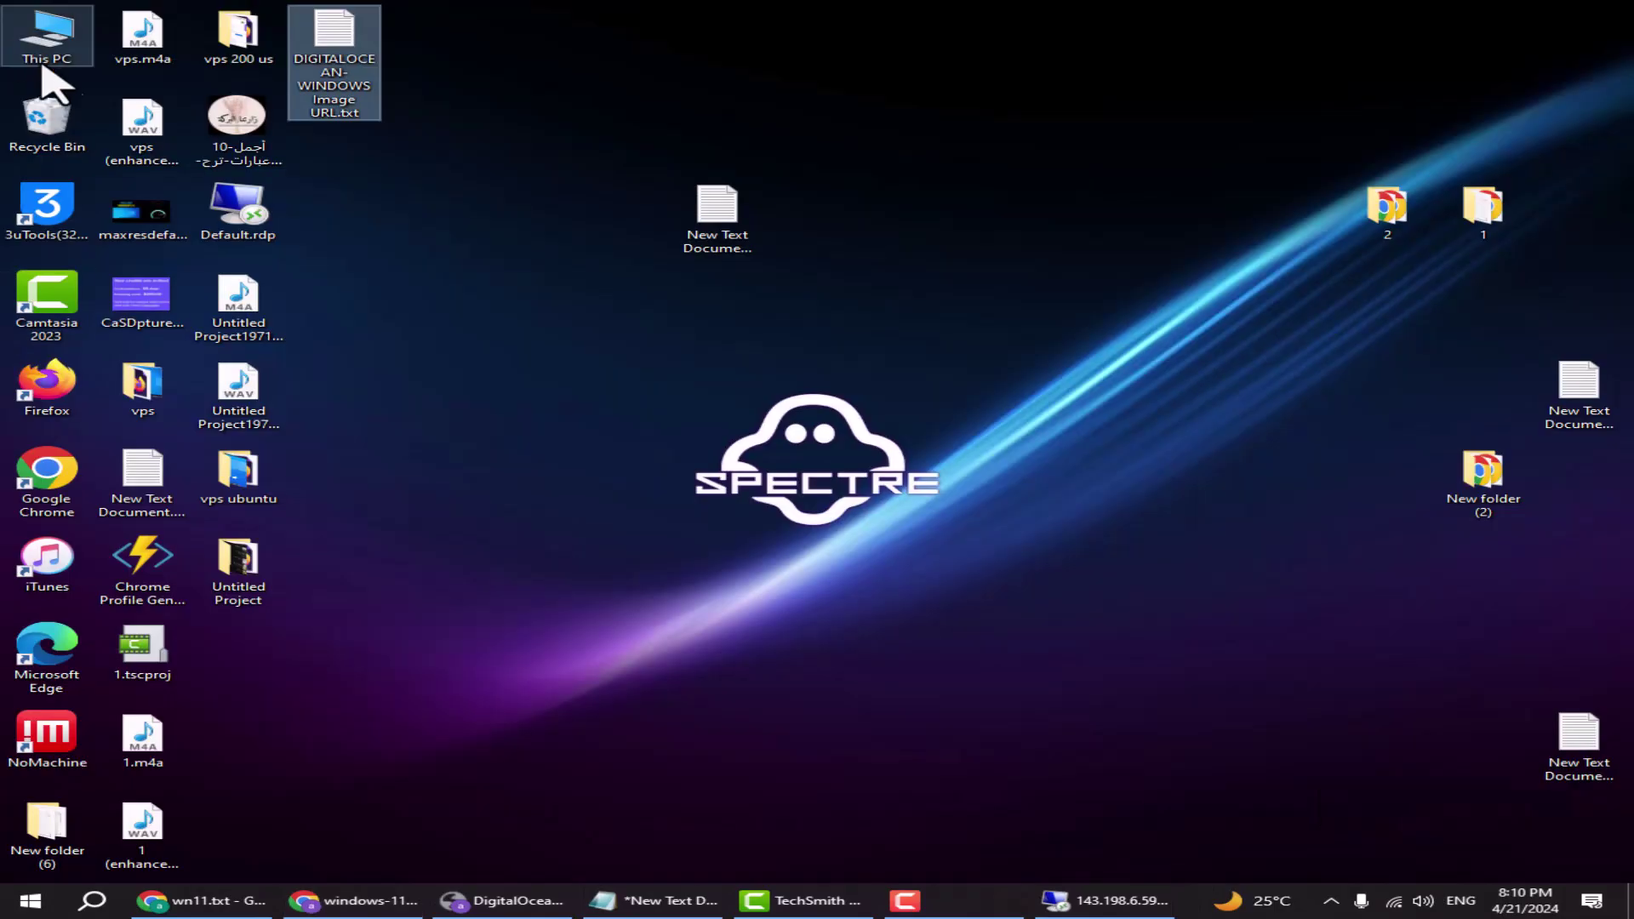
double_click(41, 53)
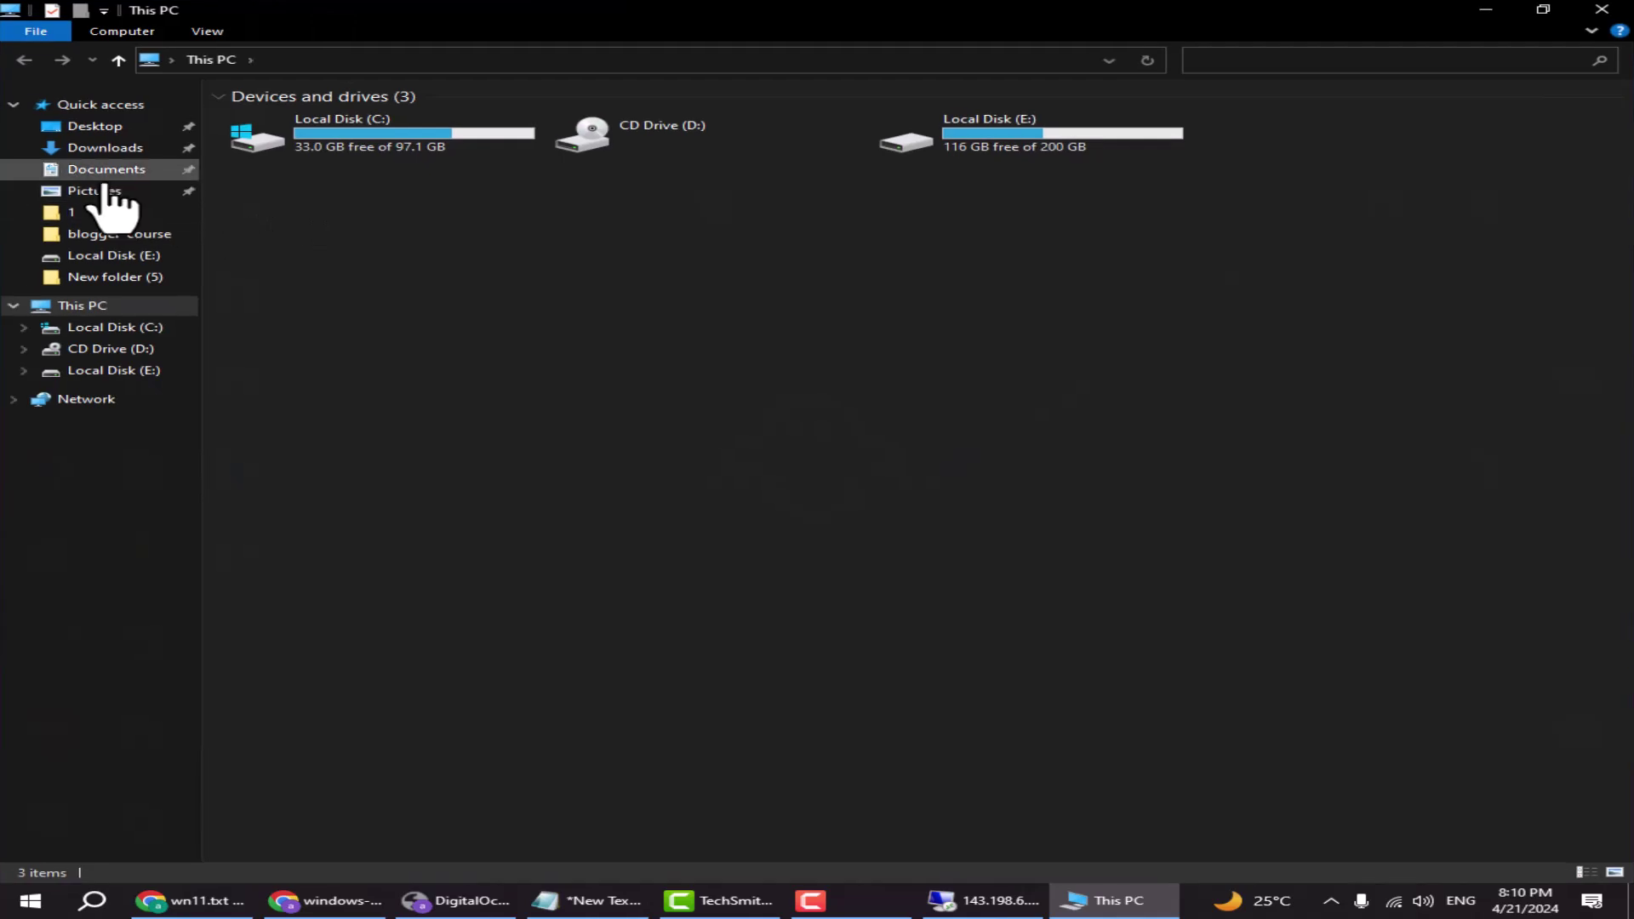
click(86, 150)
scroll(425, 612, down, 5)
right_click(371, 784)
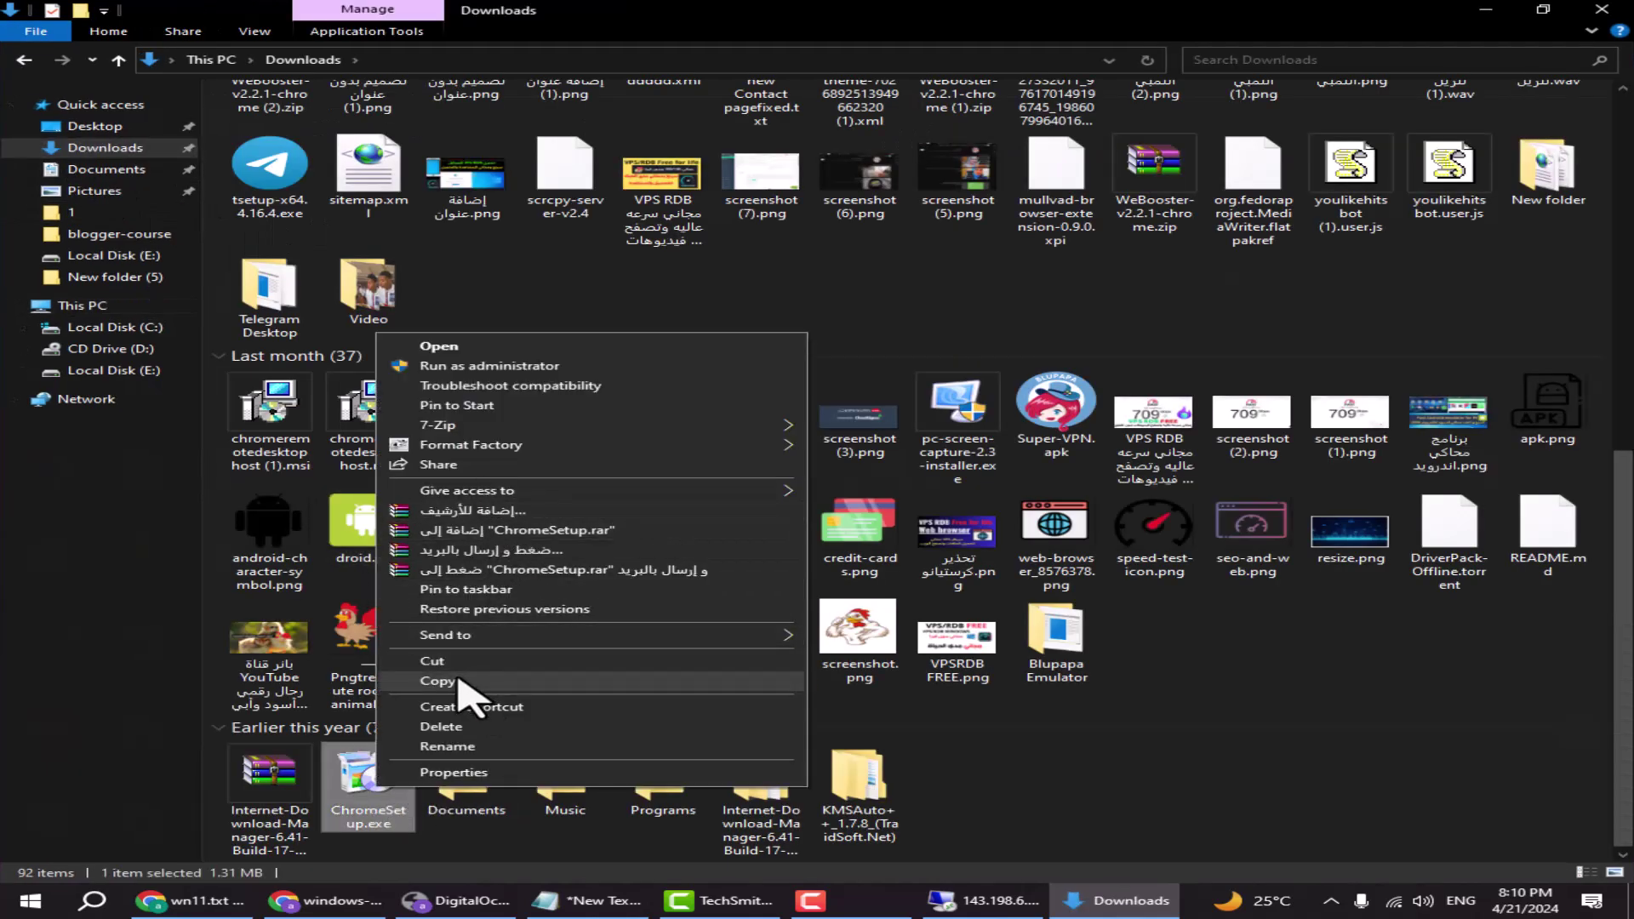
click(466, 681)
- Switch back to the Remote Desktop session and paste ChromeSetup.exe onto its desktop
click(978, 901)
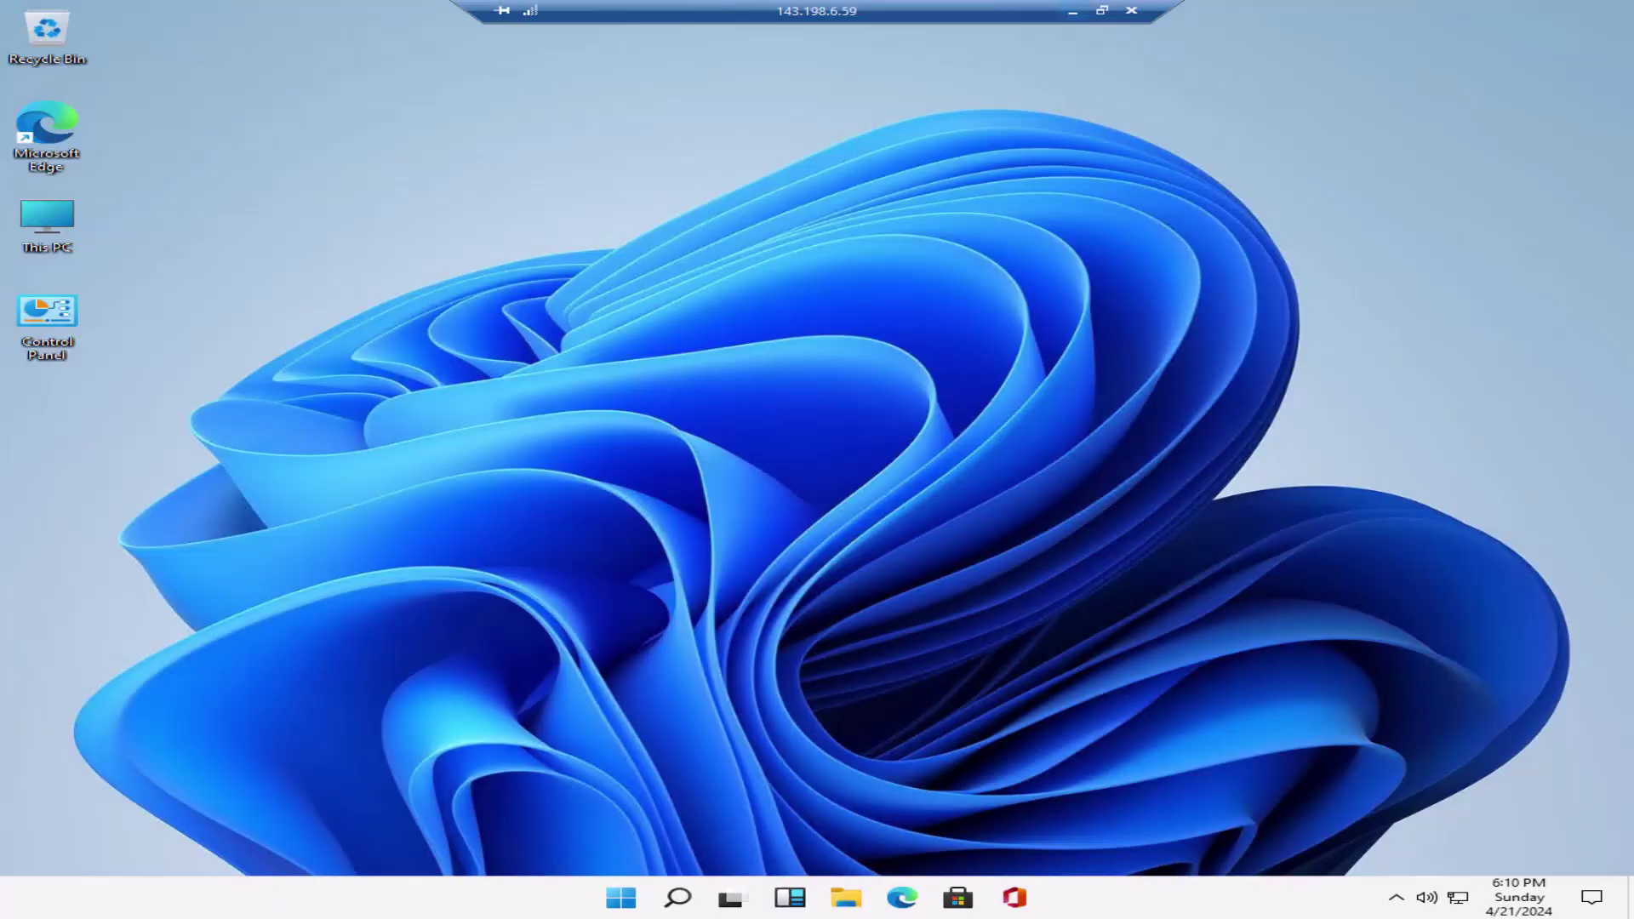
right_click(864, 551)
click(844, 533)
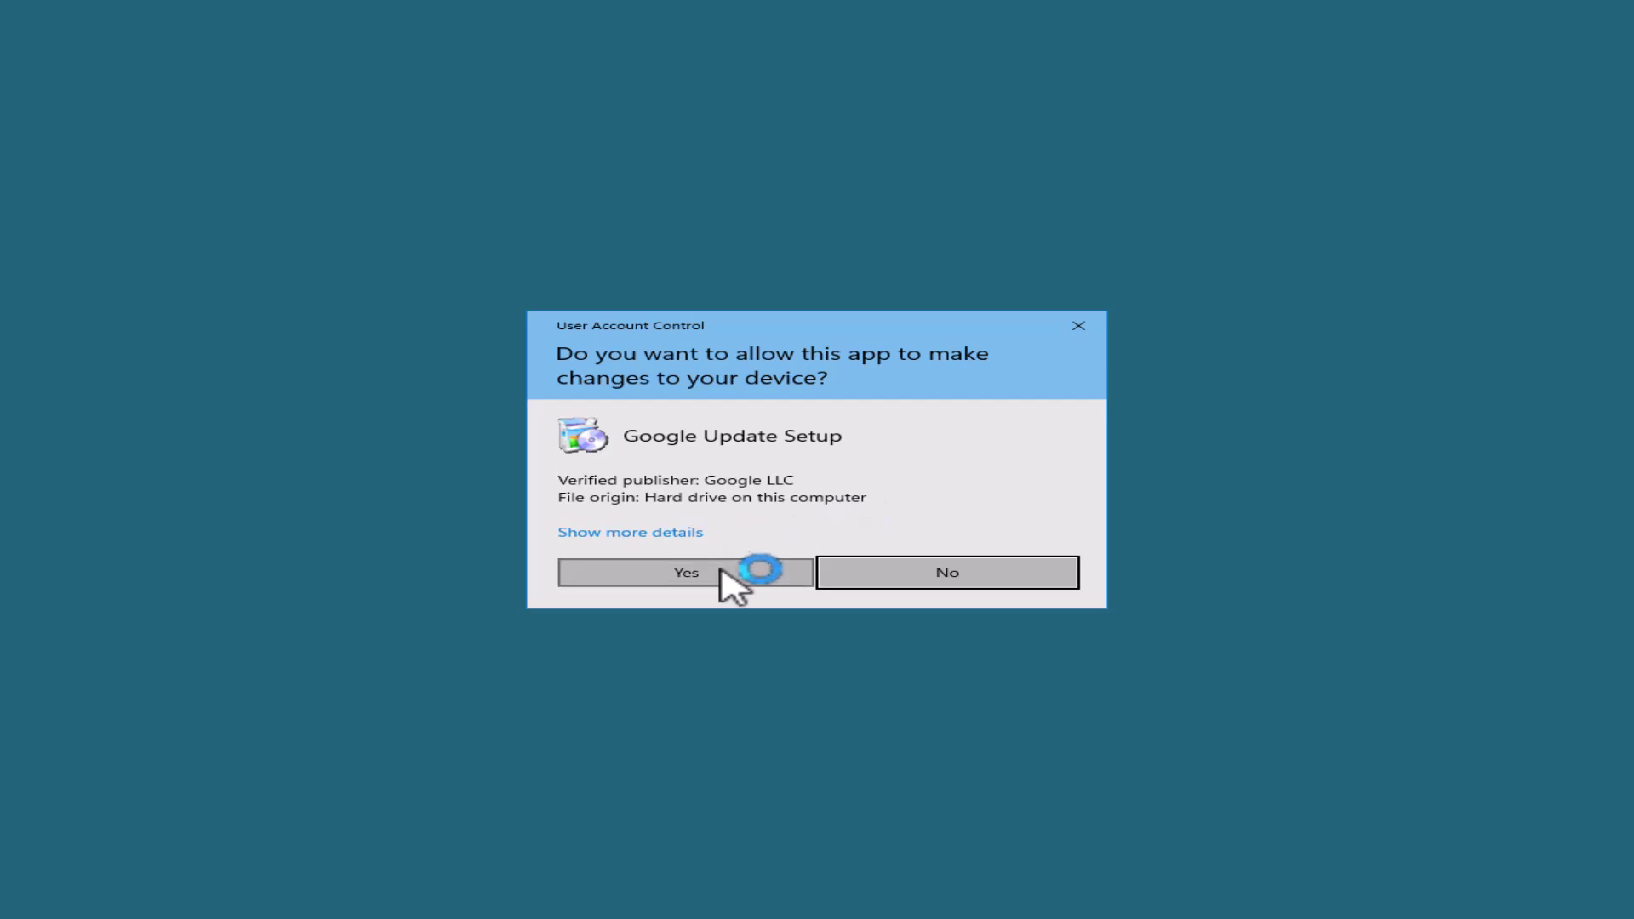
- Allow the Chrome installation, skip the sign-in and default-browser setup, acknowledge the ad privacy notice, and close Chrome
click(726, 576)
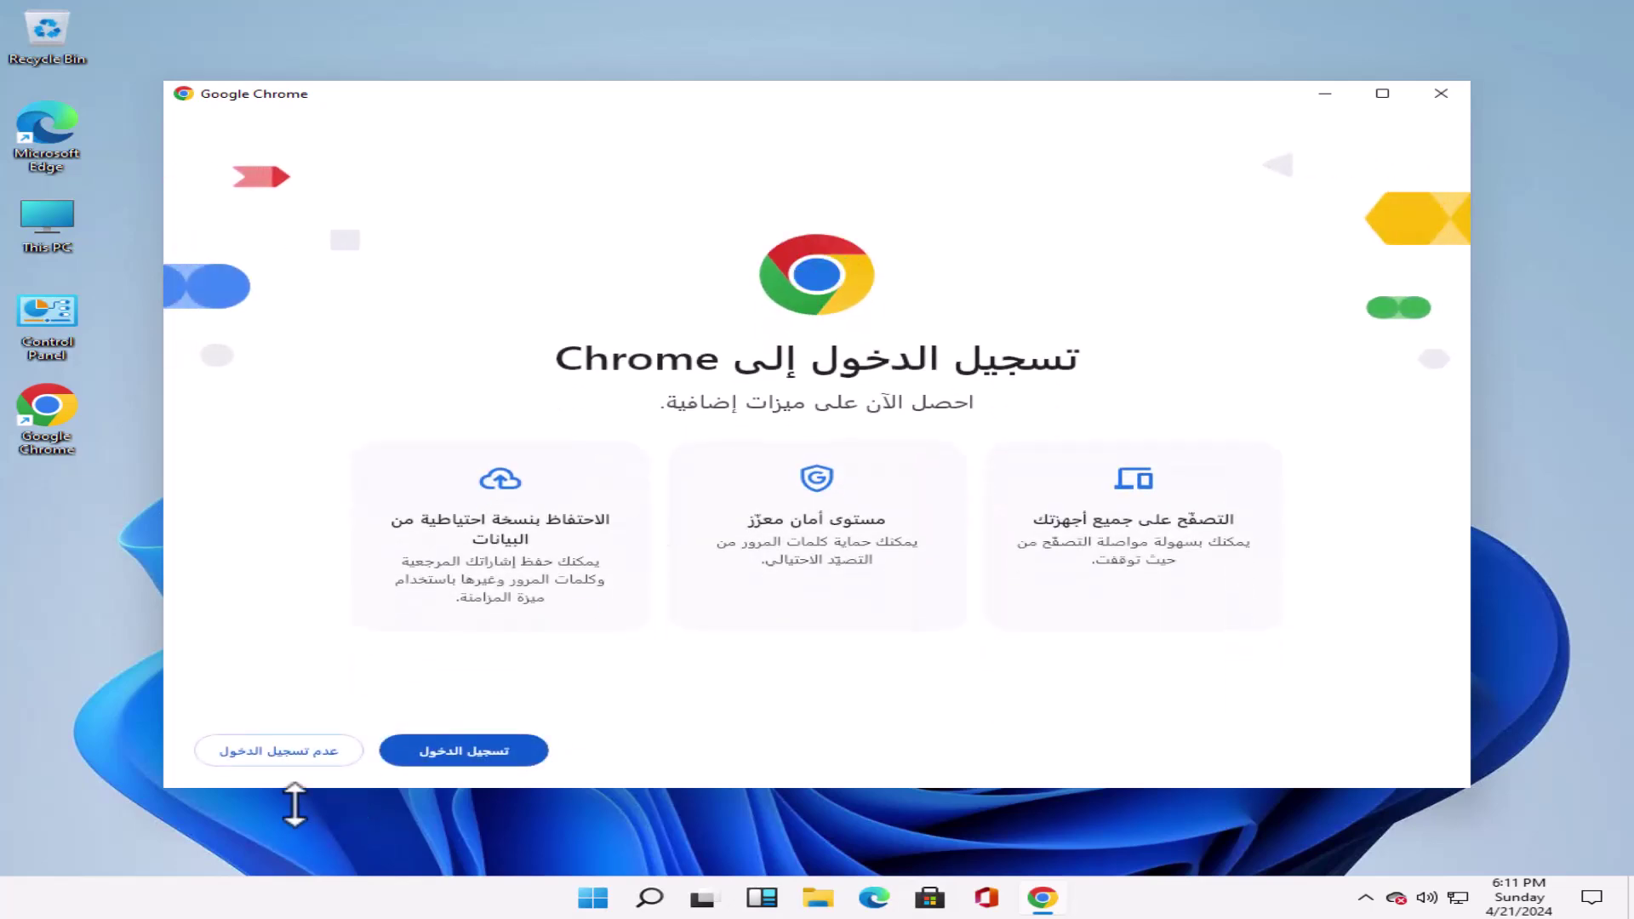
click(269, 748)
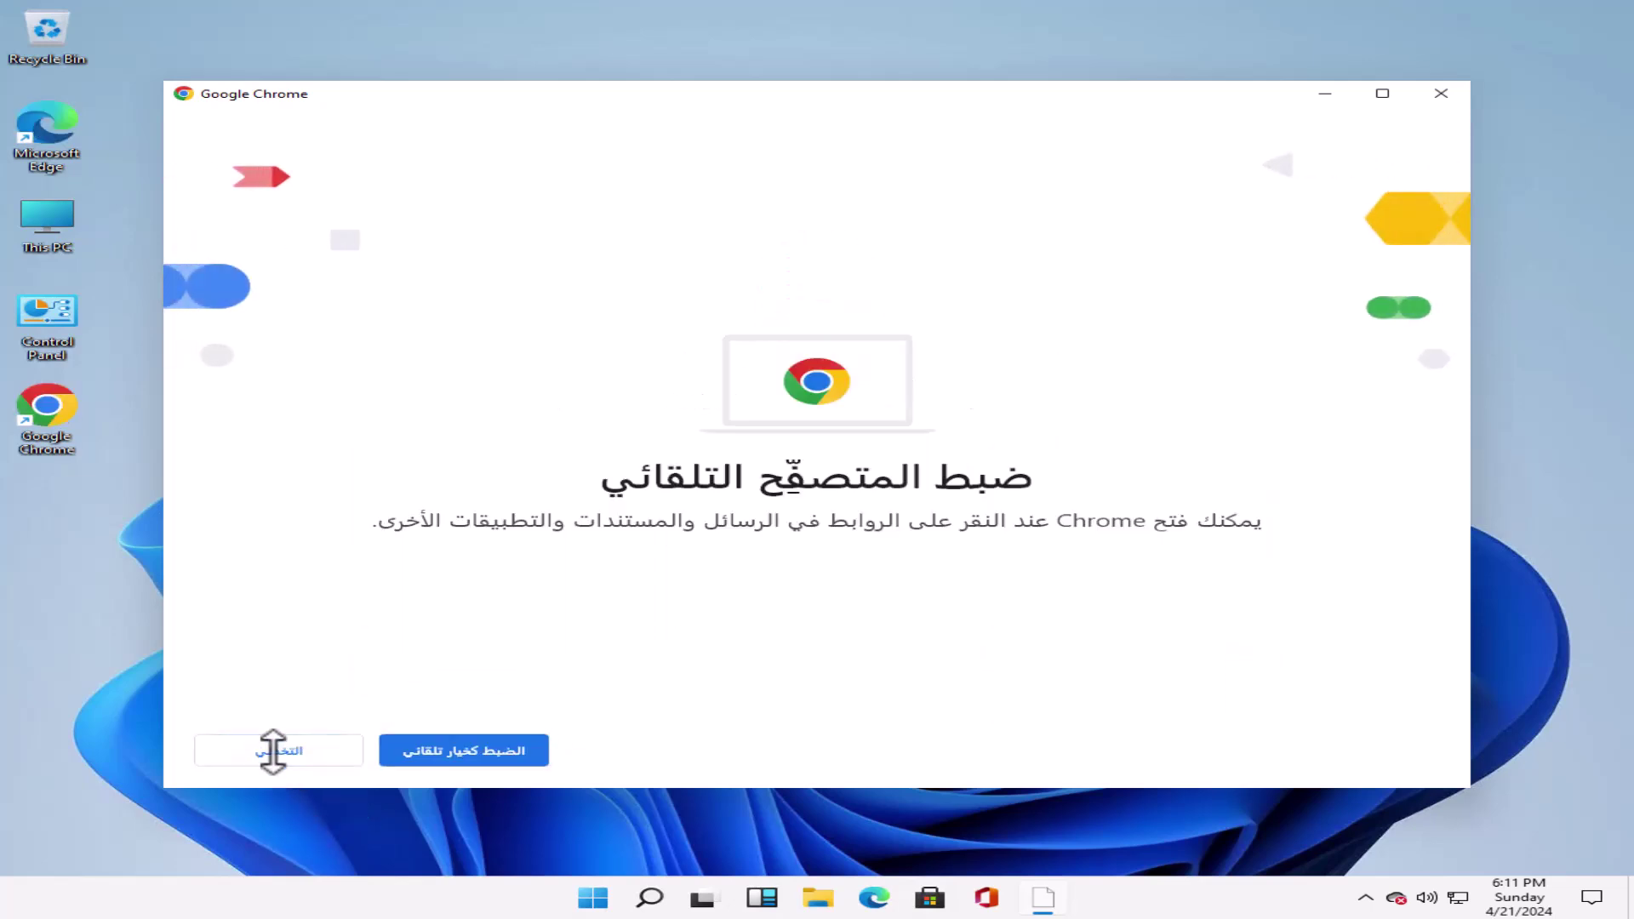
click(321, 752)
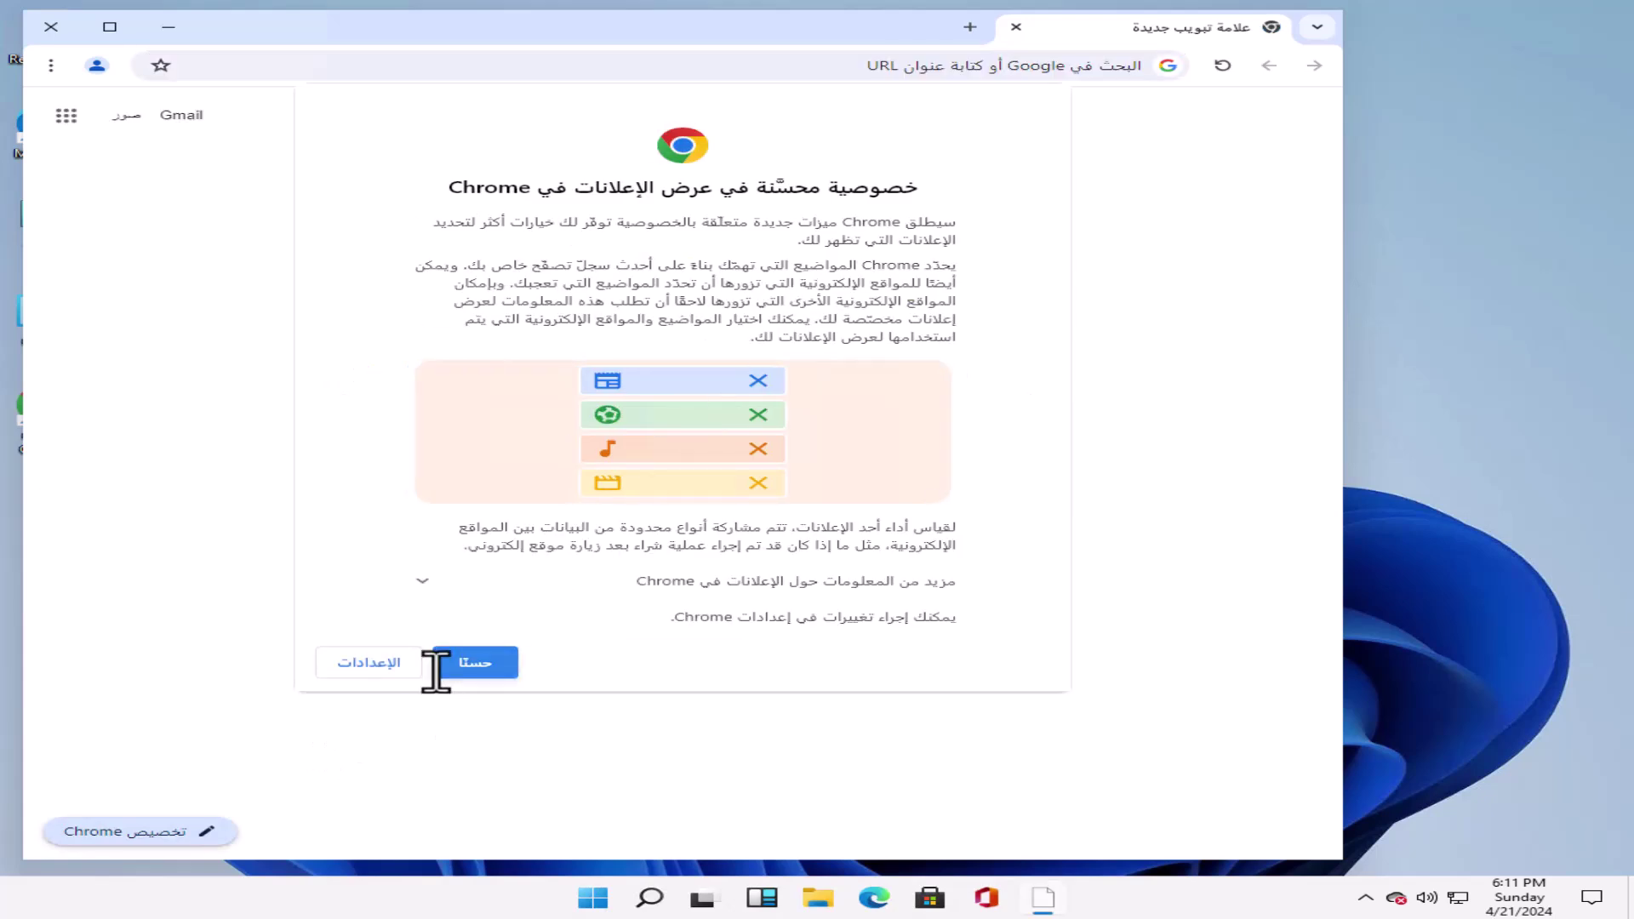
click(441, 665)
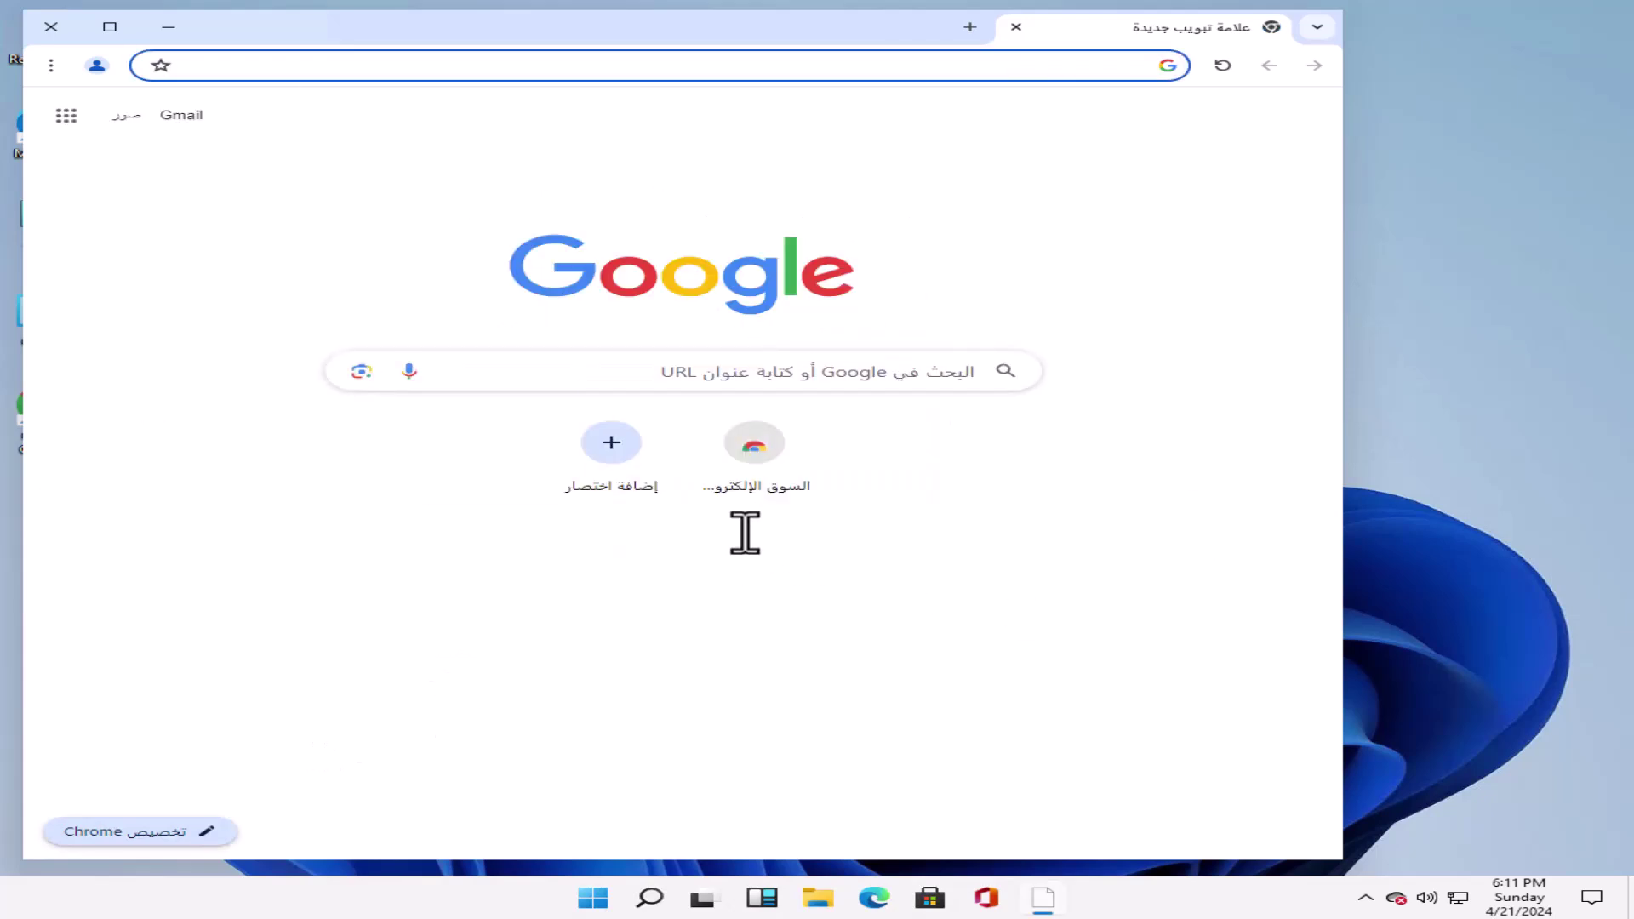
key(alt+F4)
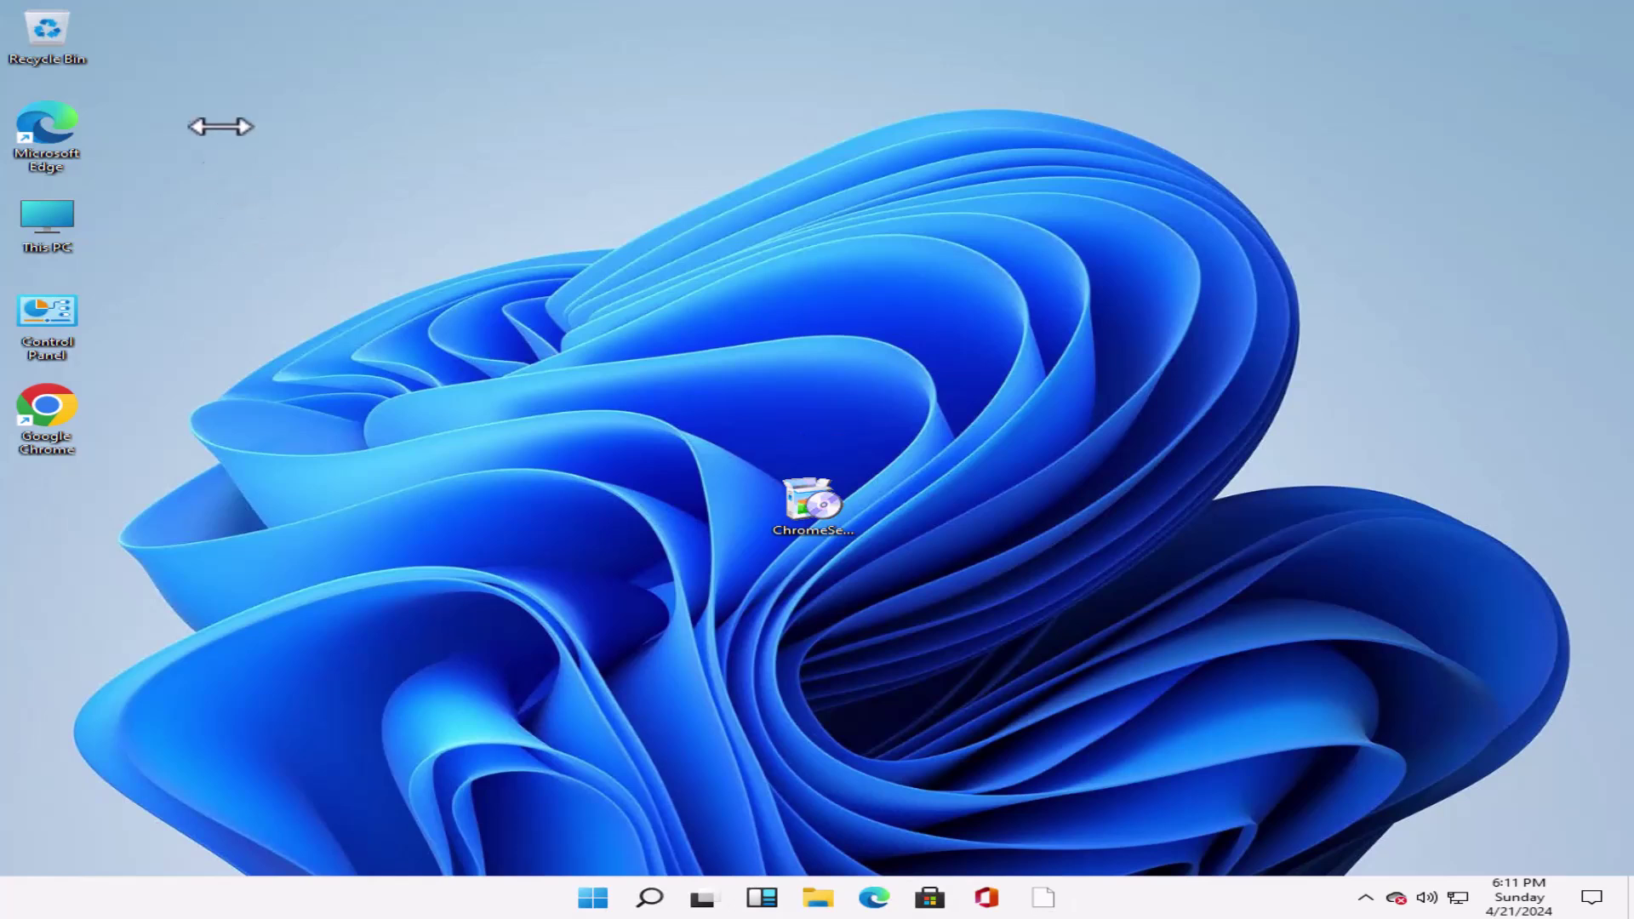
- Open the properties of This PC and examine the device and Windows specifications
right_click(28, 234)
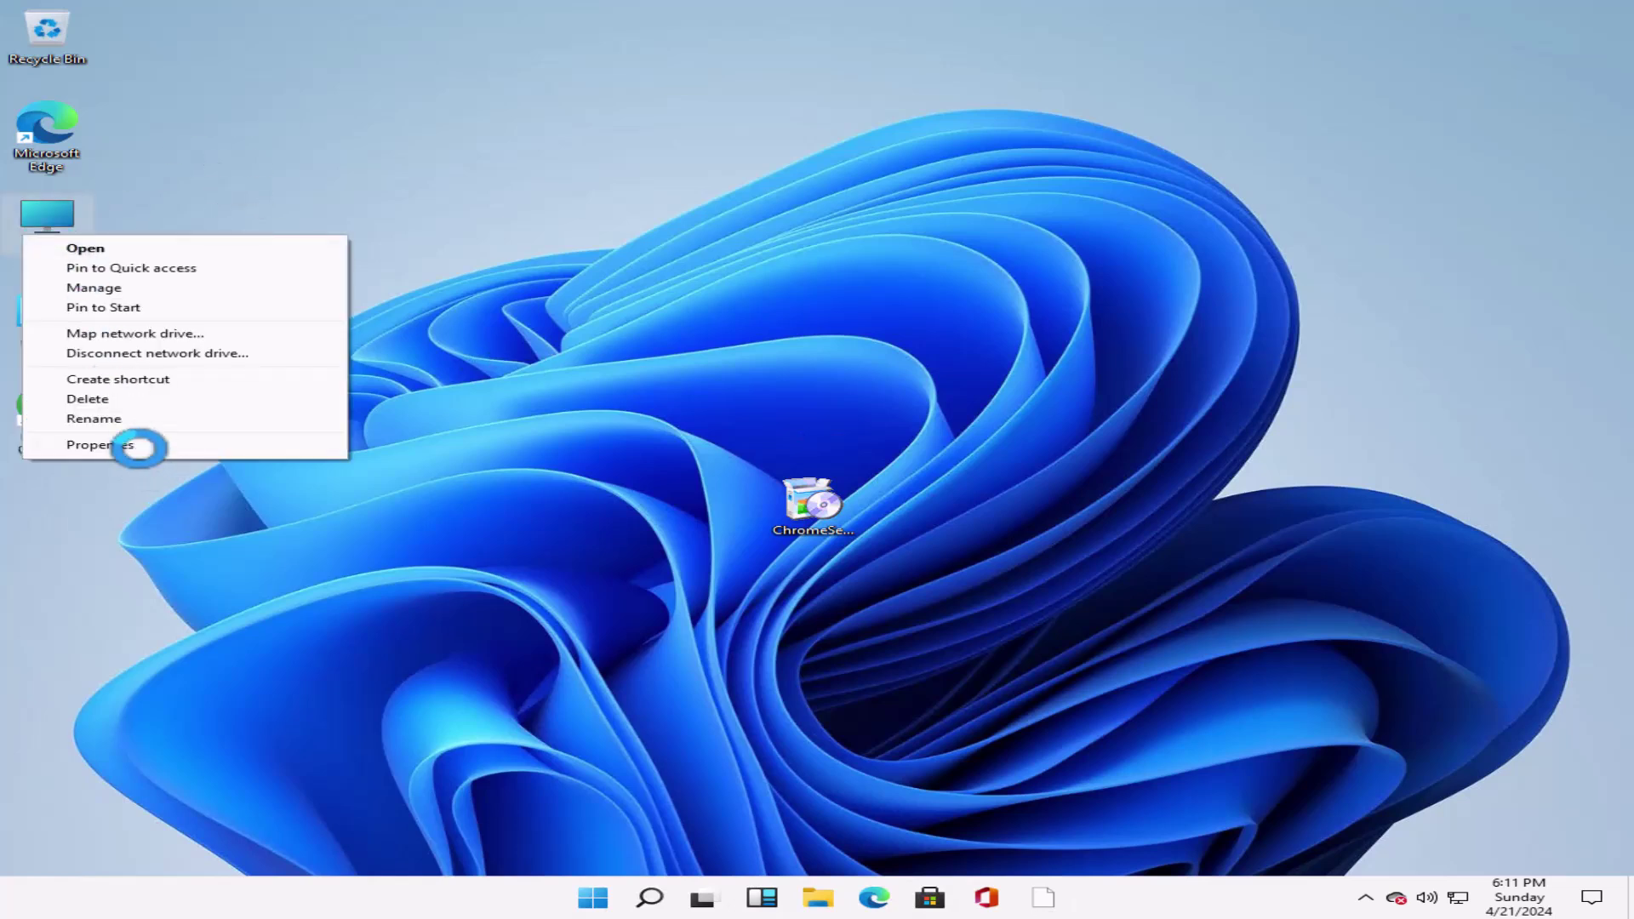
click(141, 443)
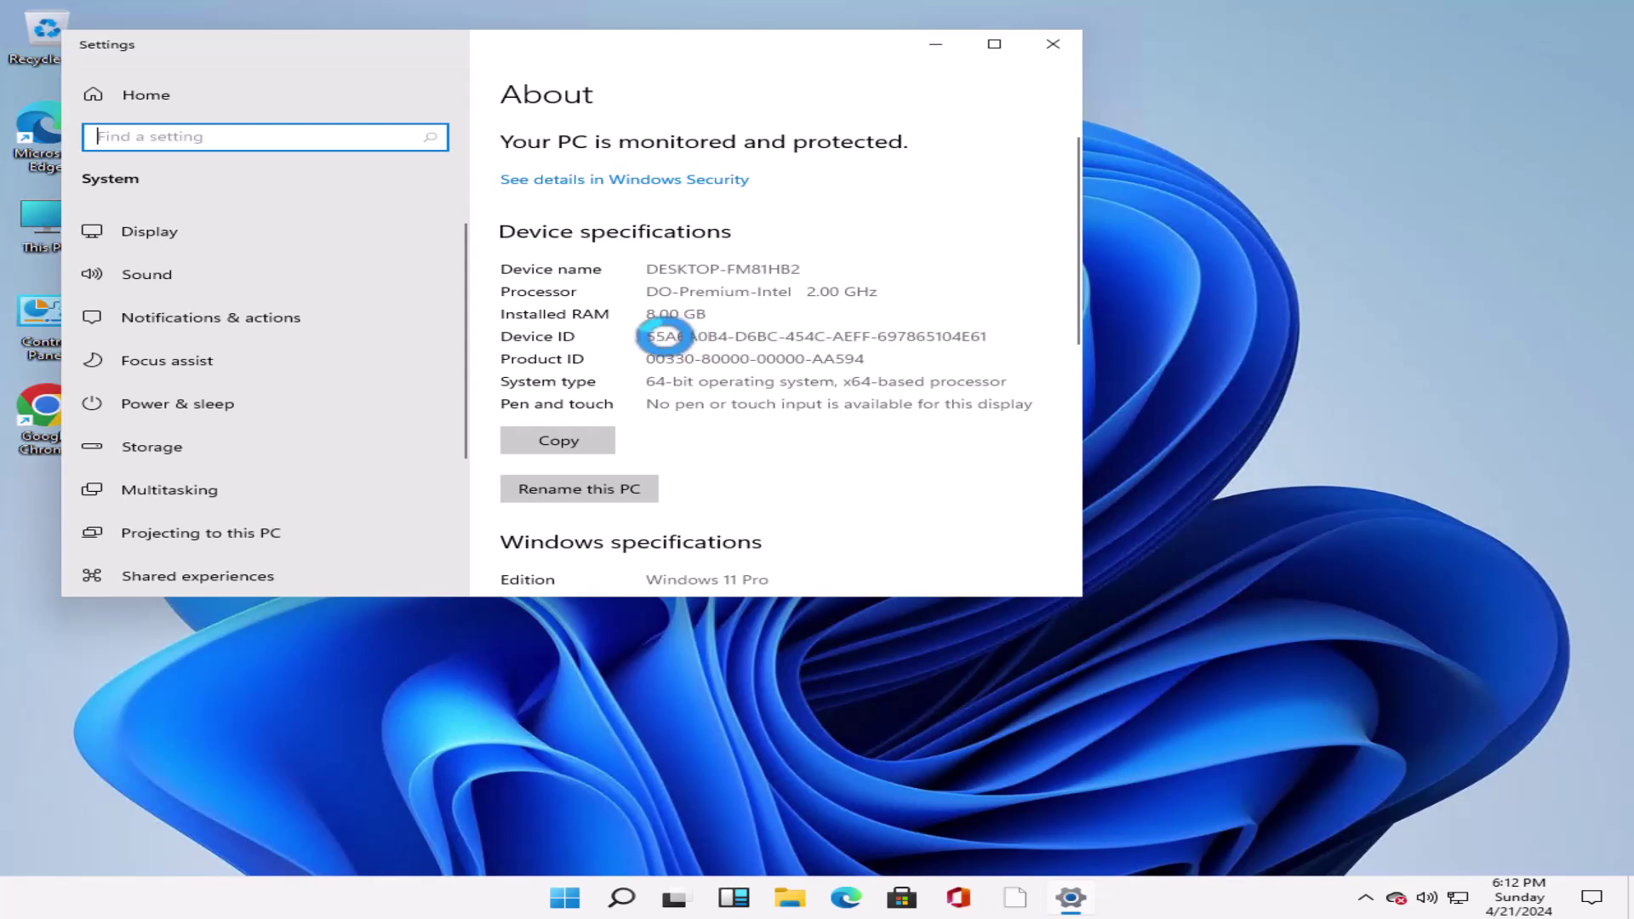
scroll(656, 354, down, 7)
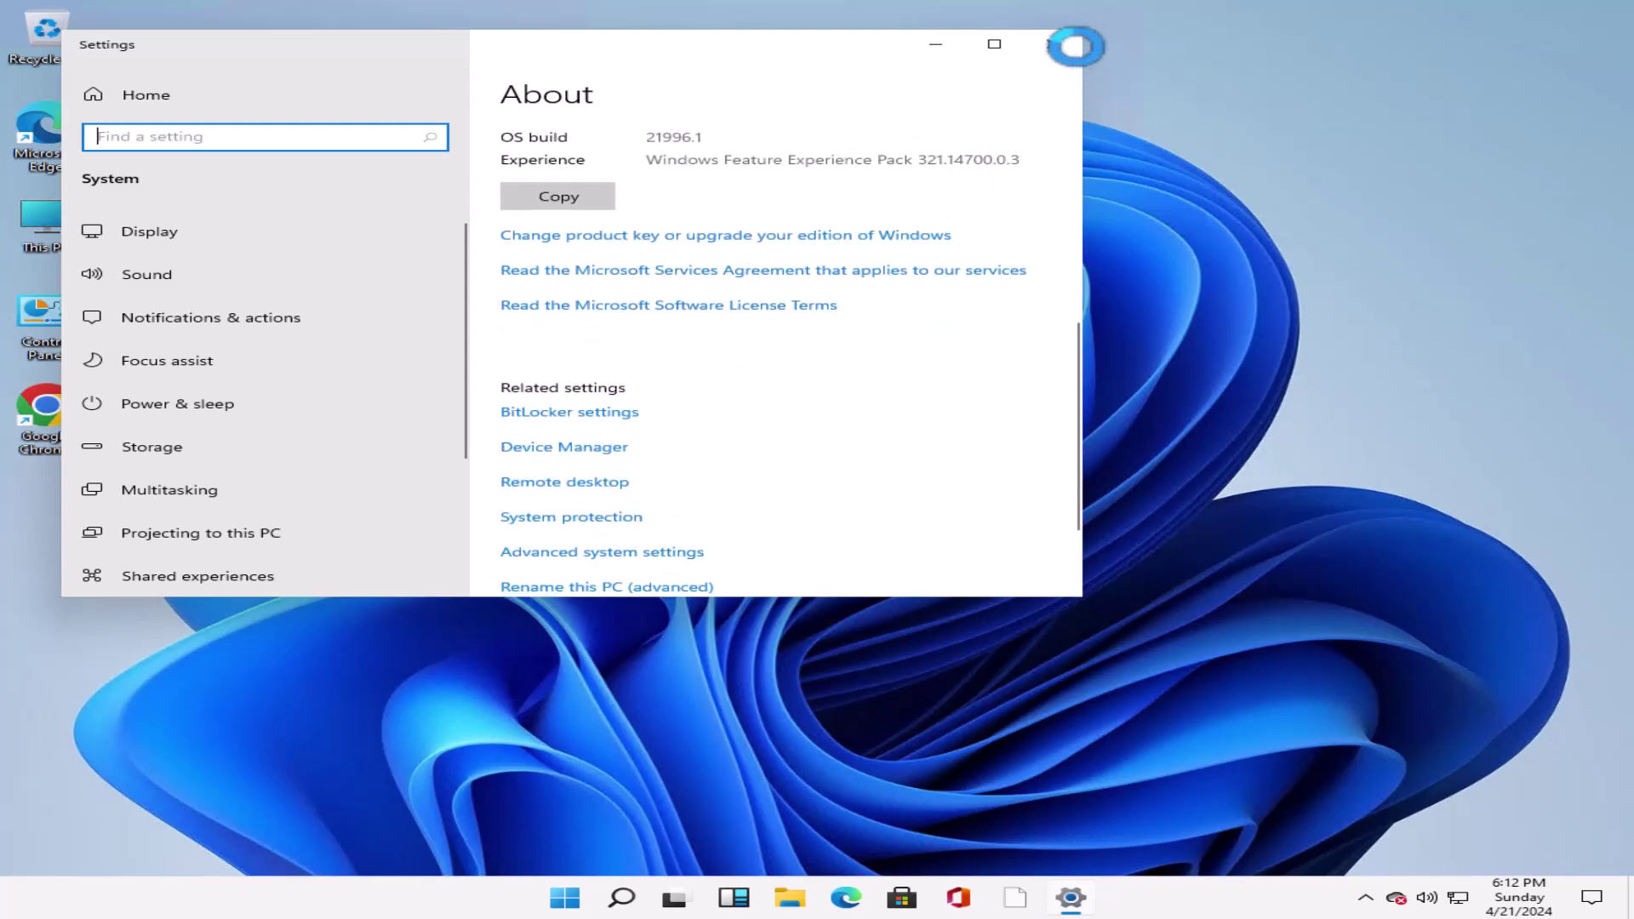